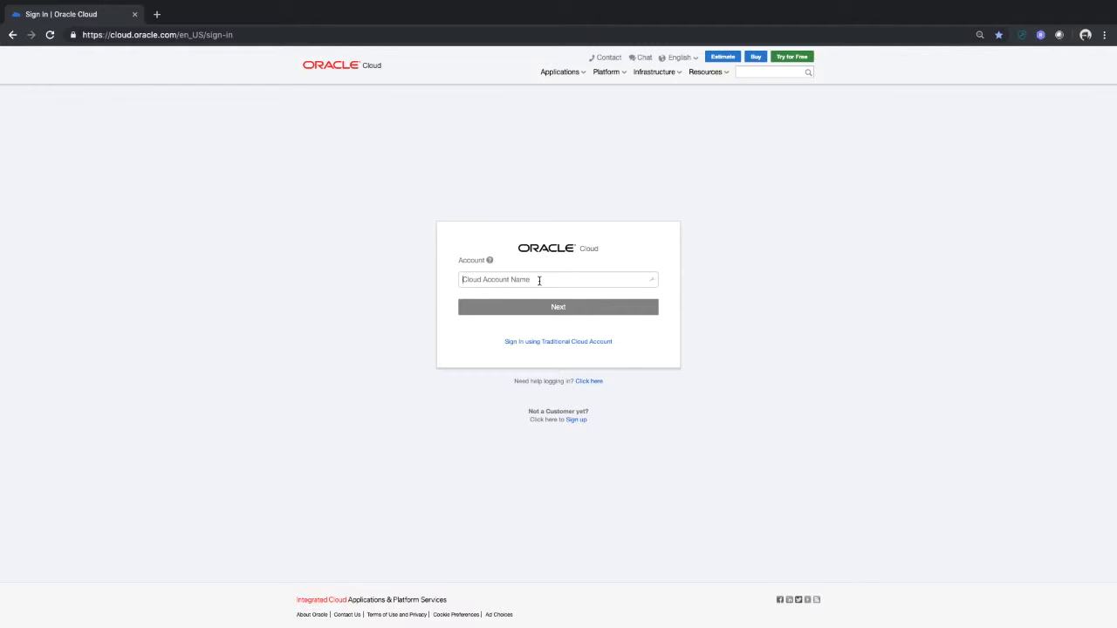
Enter the cloud account name on the Oracle Cloud sign-in page and continue
text(cdsloci2018)
click(583, 307)
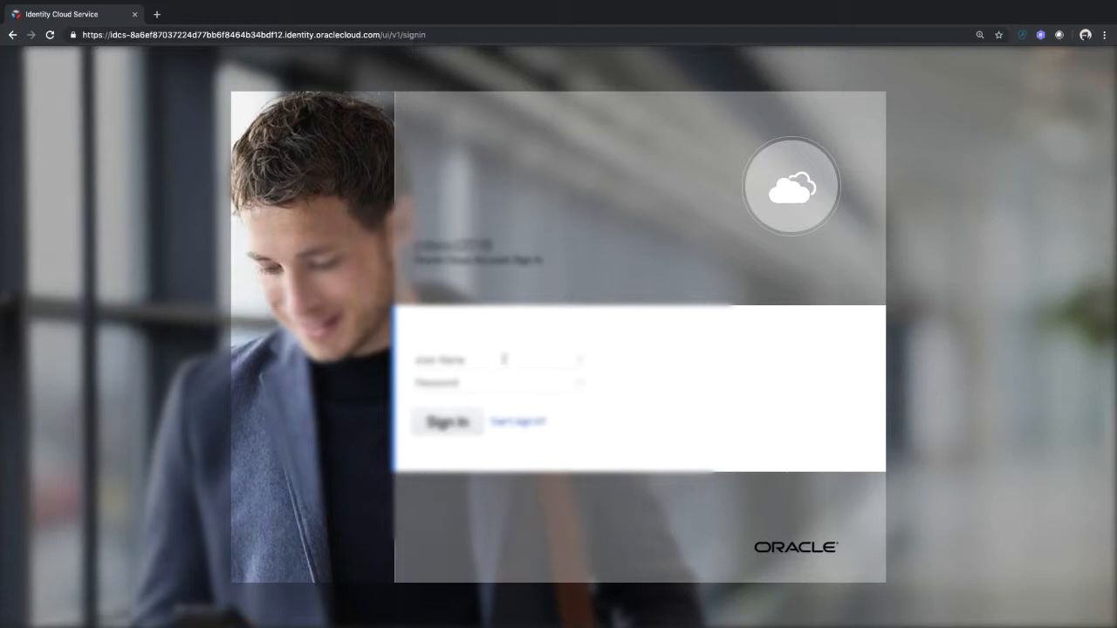
Fill in the saved user name and password and sign in to the identity service
click(582, 360)
click(498, 419)
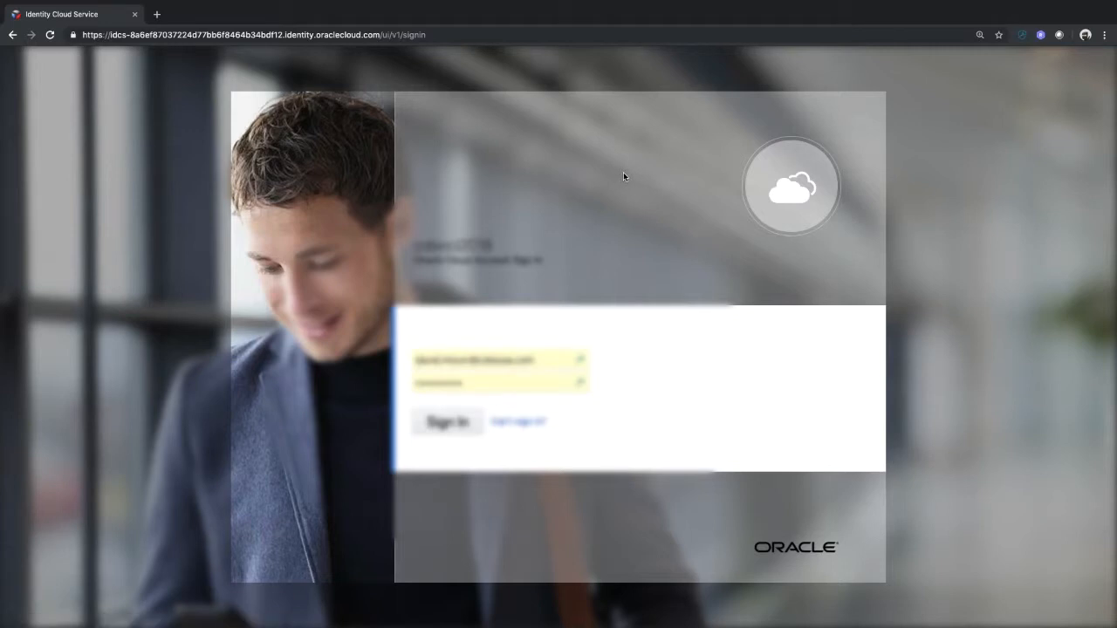
click(429, 435)
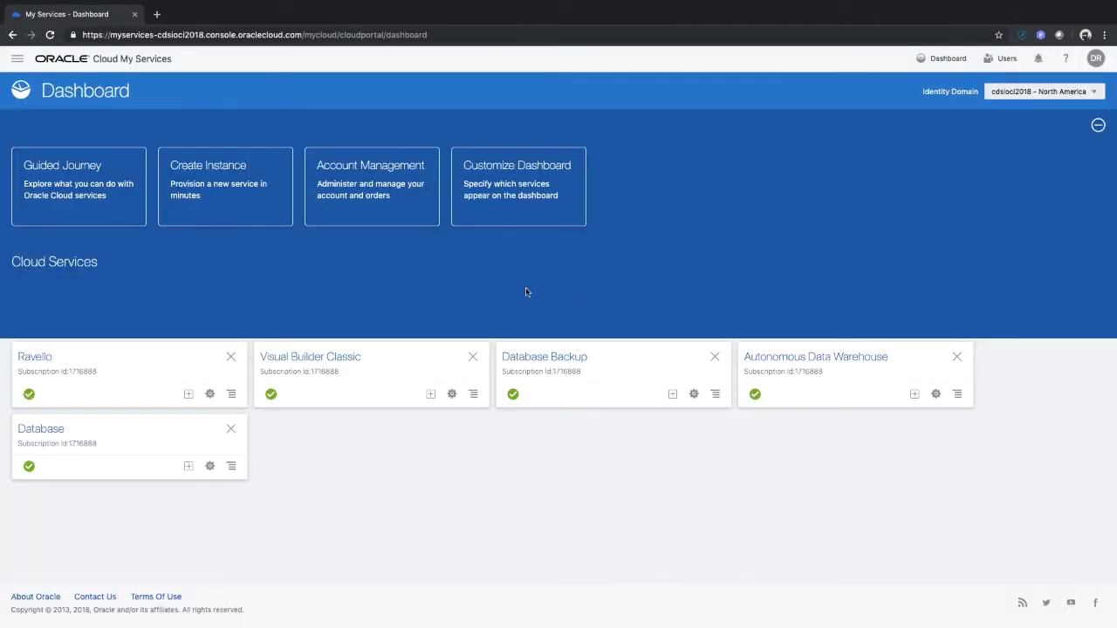
Open the Database service from the dashboard and launch its service console
click(42, 429)
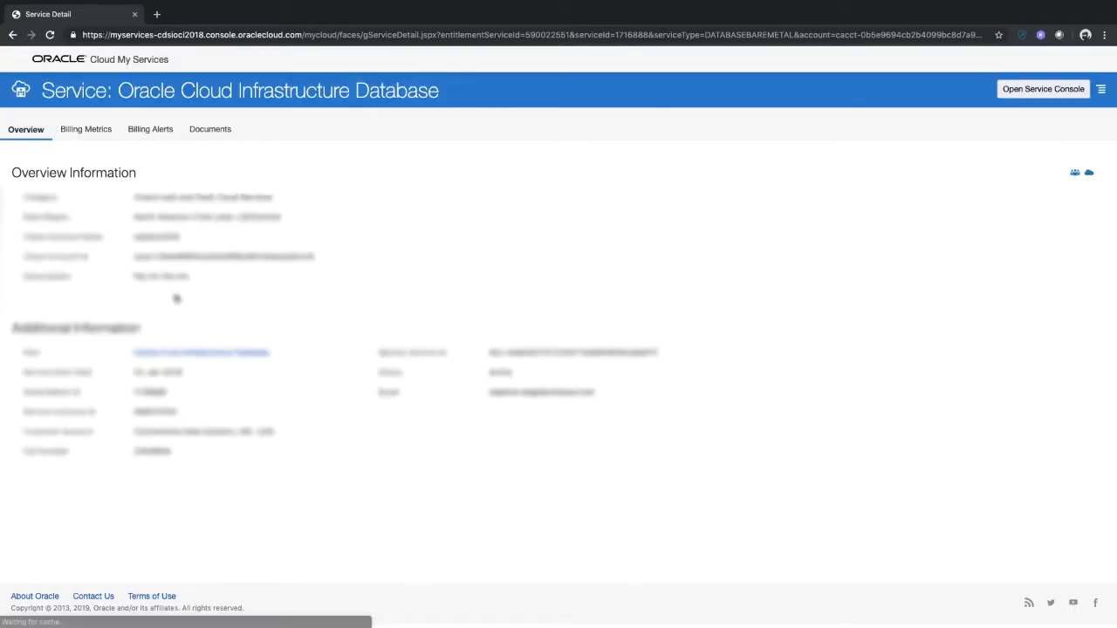
click(1024, 94)
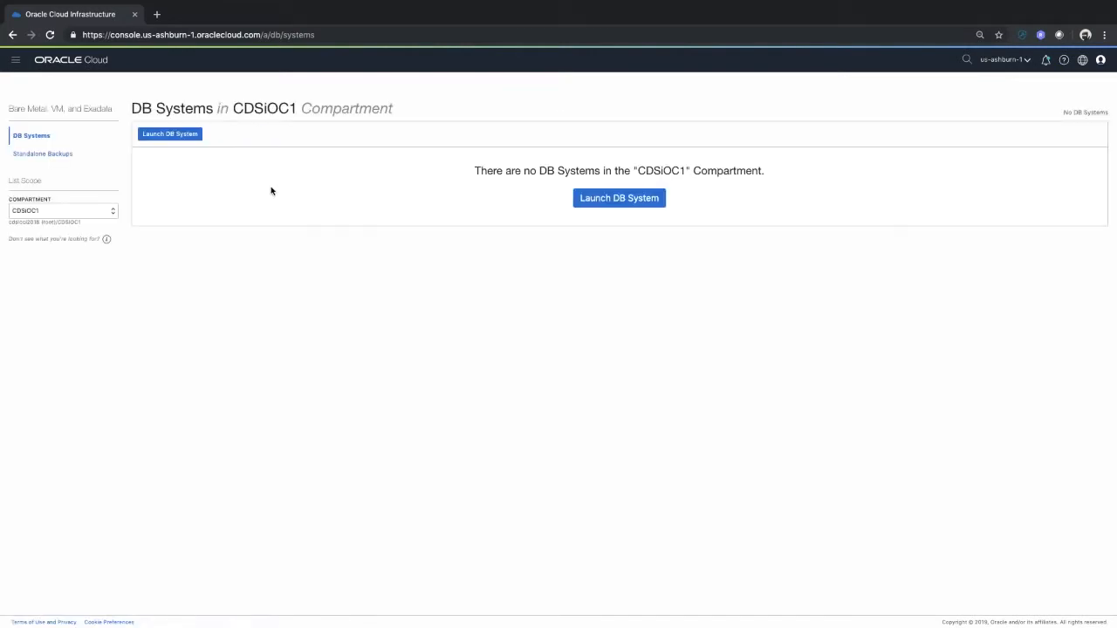
Navigate to the Autonomous Data Warehouse section of the console
click(15, 63)
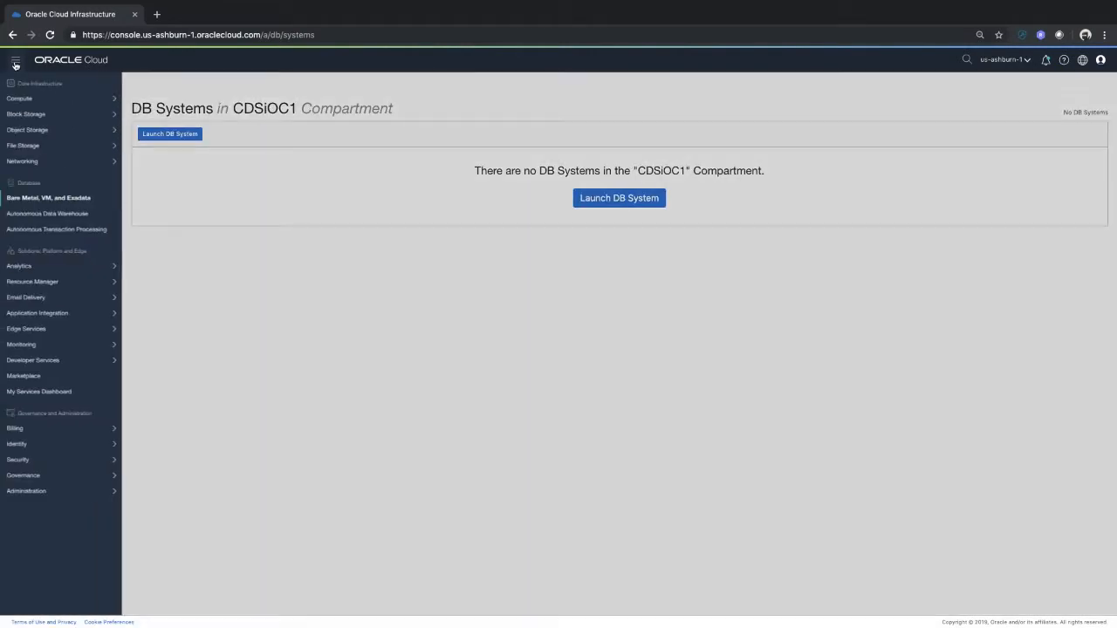
mouse_move(23, 163)
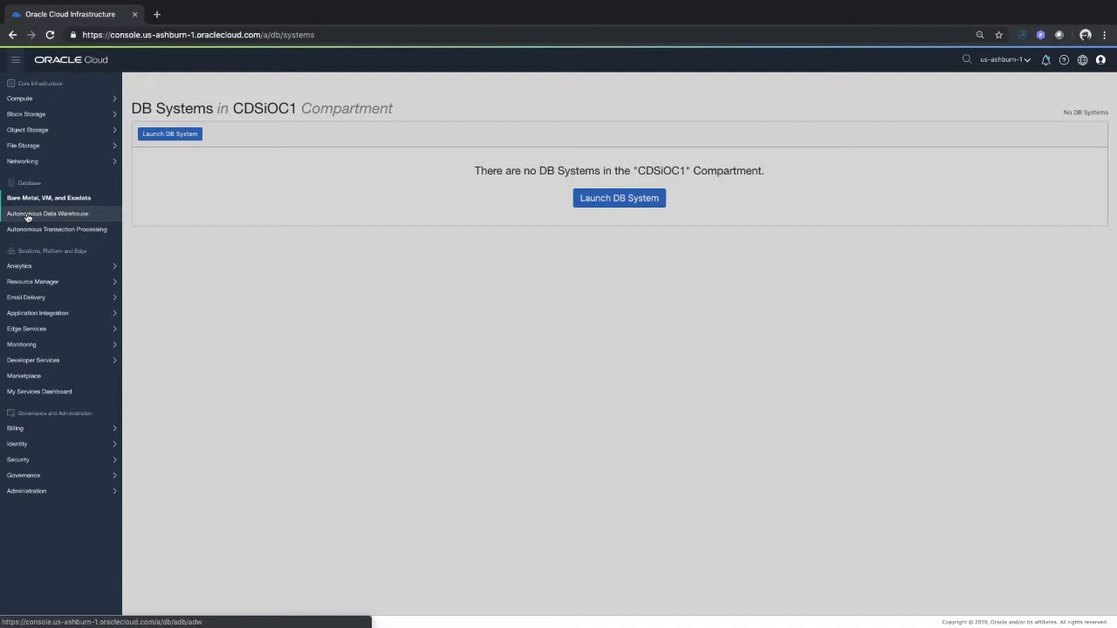
click(27, 217)
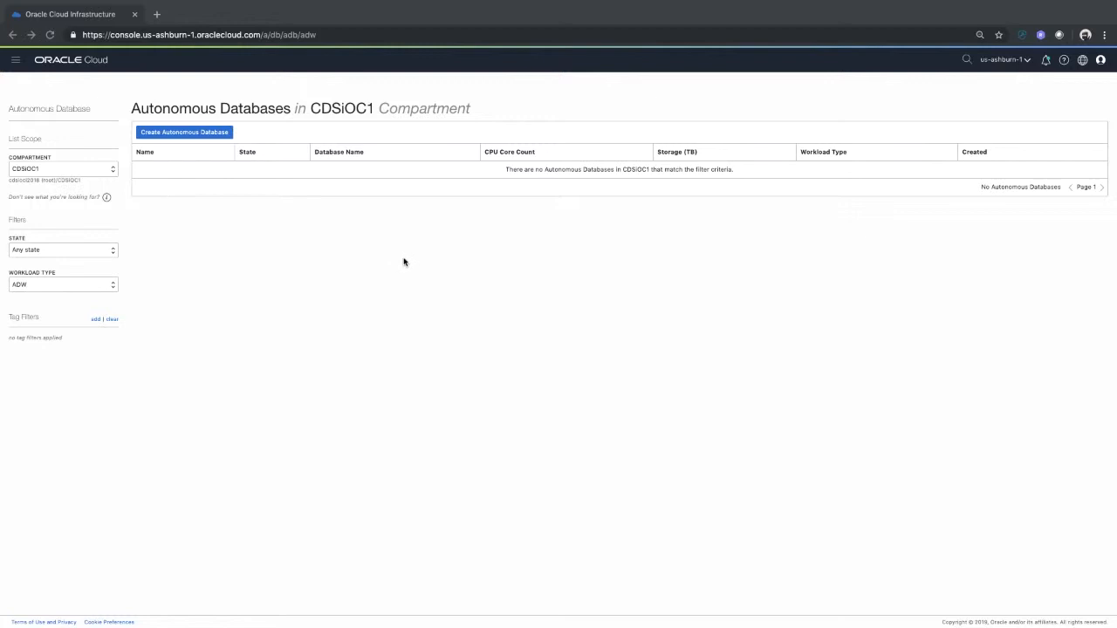
click(277, 140)
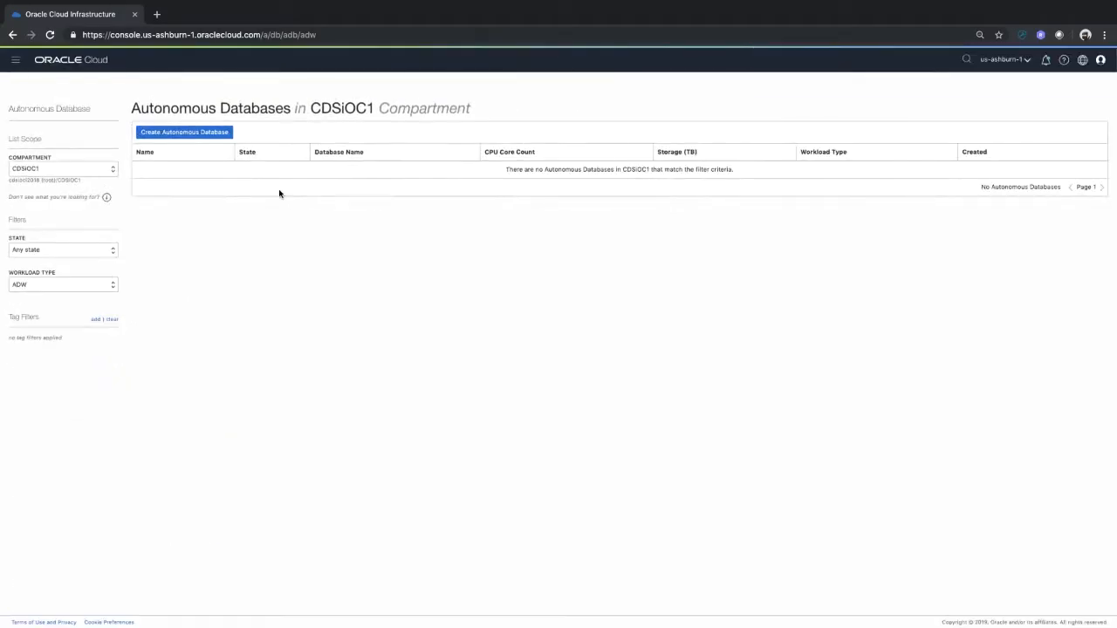
click(192, 133)
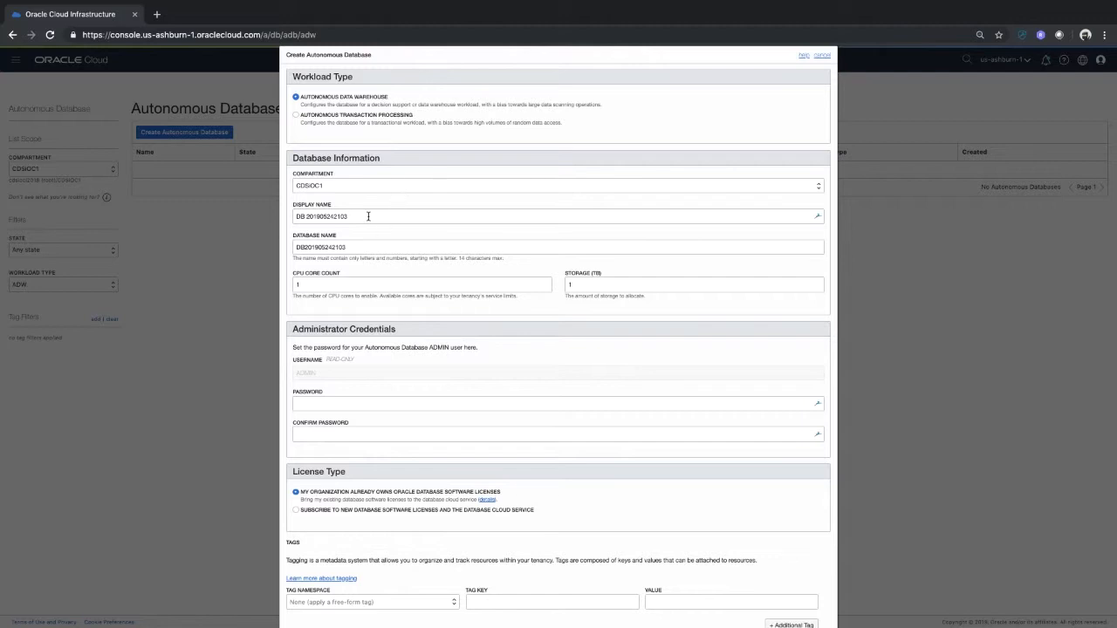
drag(369, 216, 260, 216)
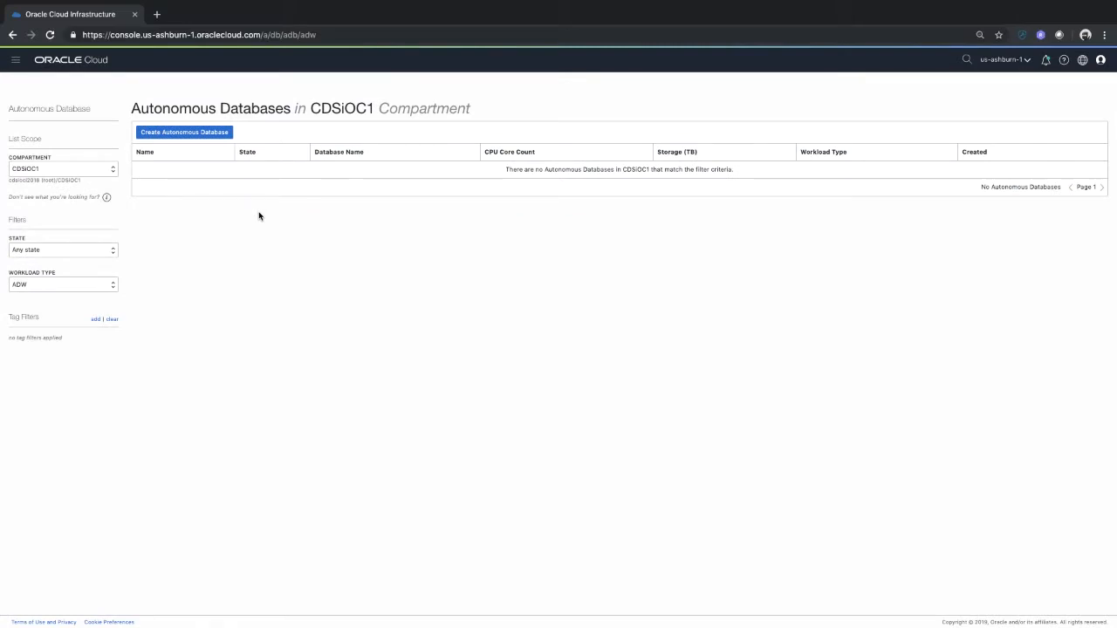
click(217, 134)
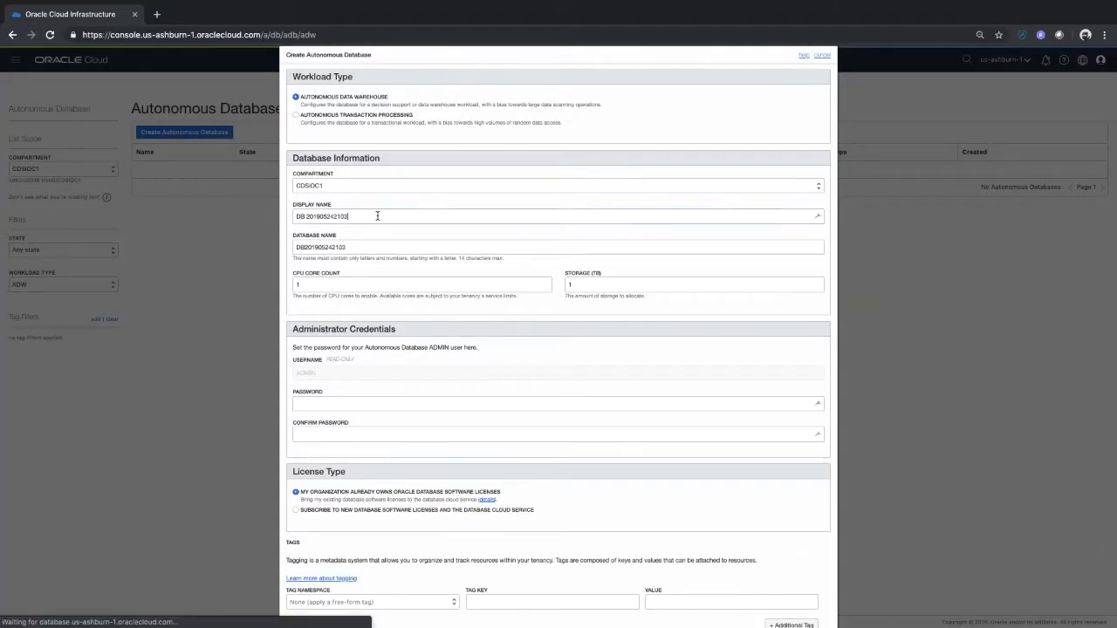
drag(378, 218, 257, 214)
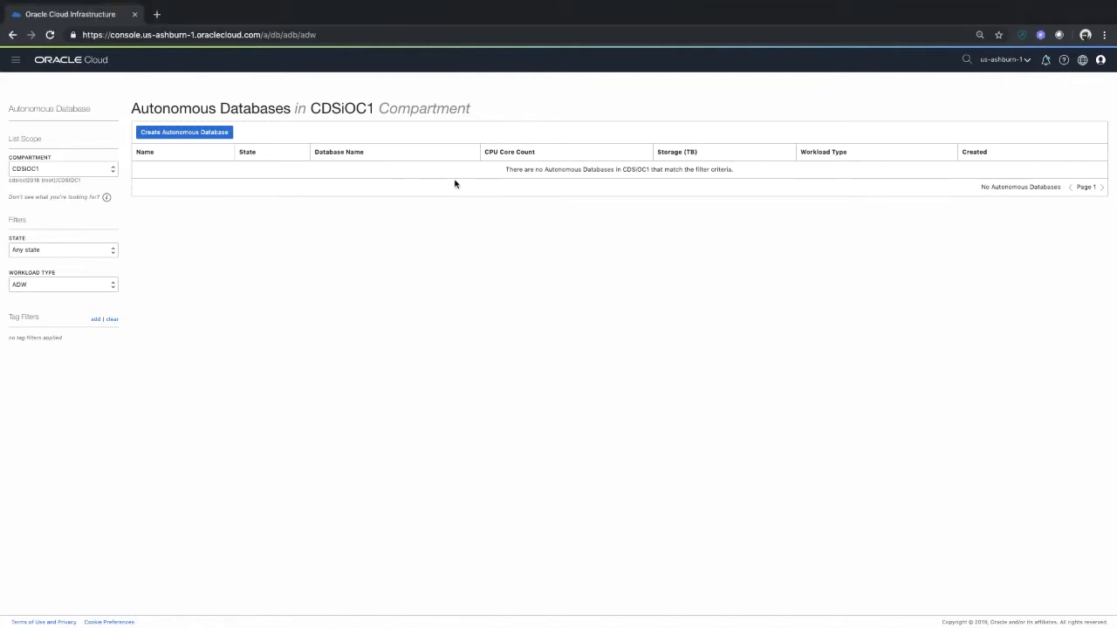
Start creating an Autonomous Data Warehouse database with the default name and sizes, entering and confirming the ADMIN password
click(190, 136)
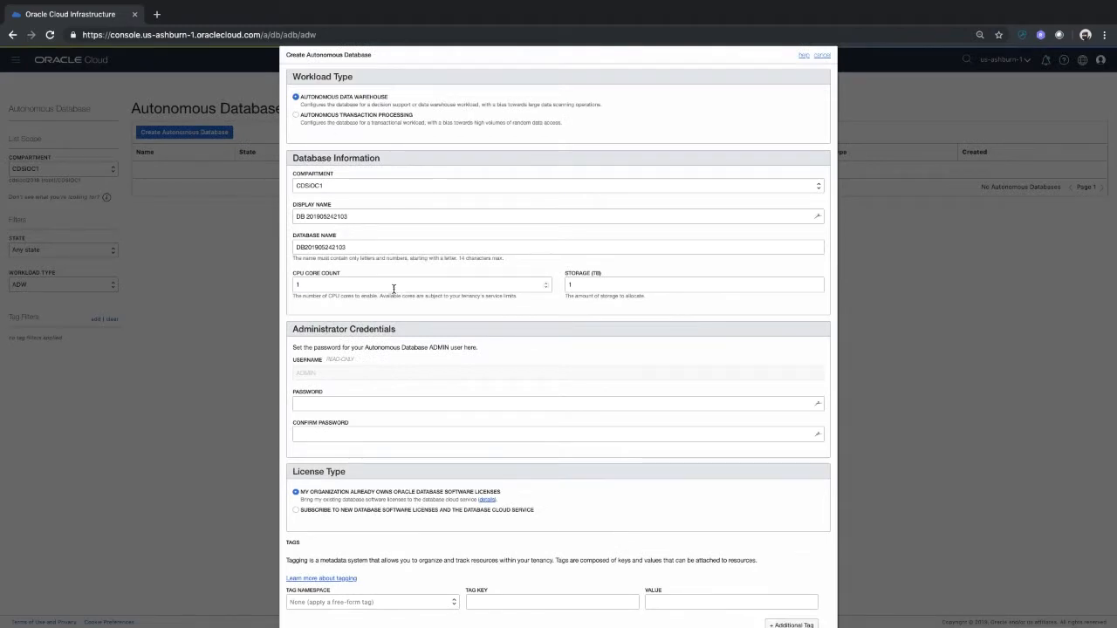
click(547, 289)
scroll(422, 379, down, 2)
click(364, 340)
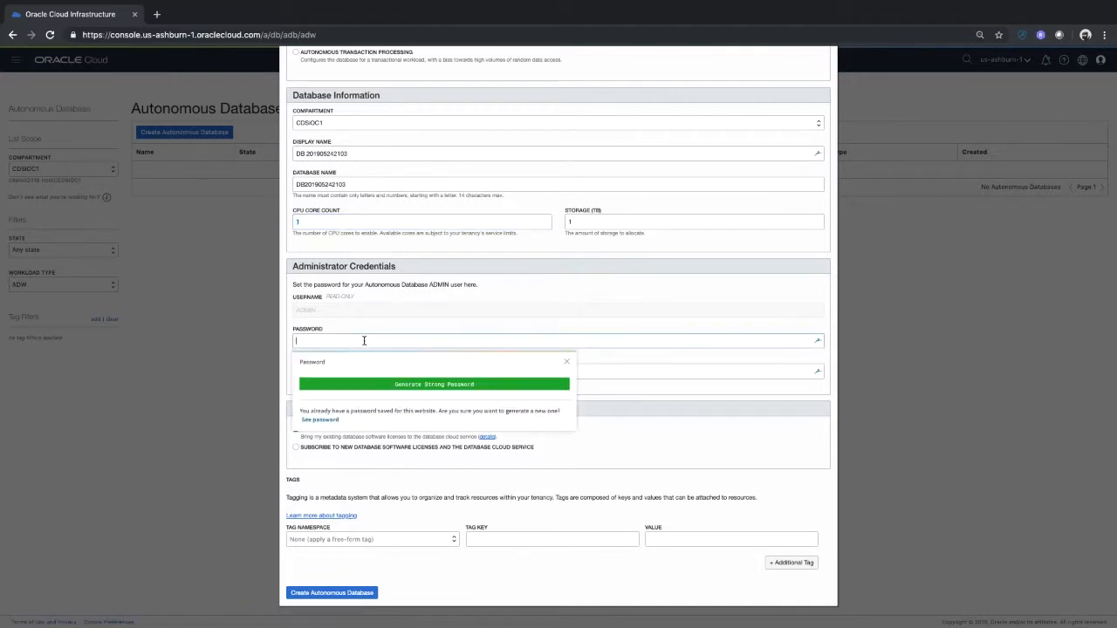
text(W)
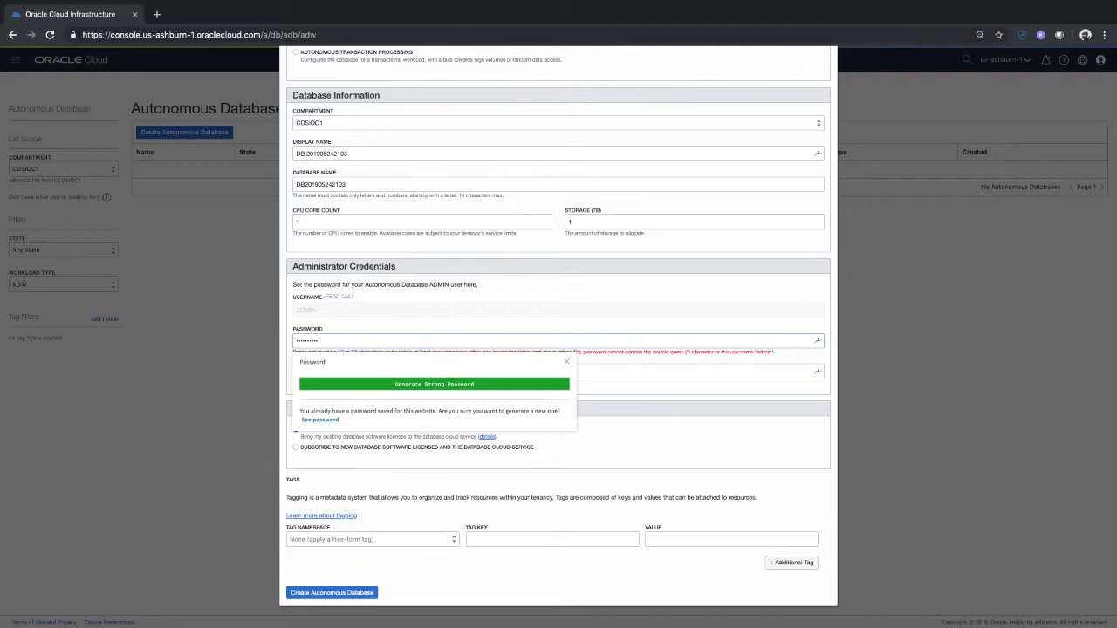
key(BackSpace)
key(BackSpace)
key(BackSpace)
text(1)
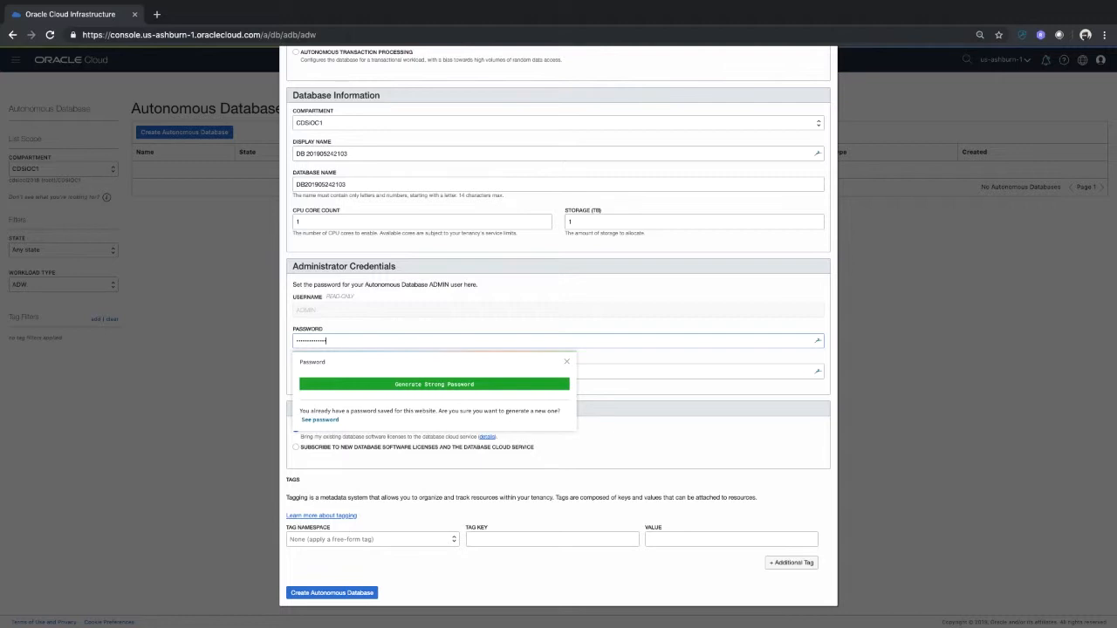
key(Tab)
text(••)
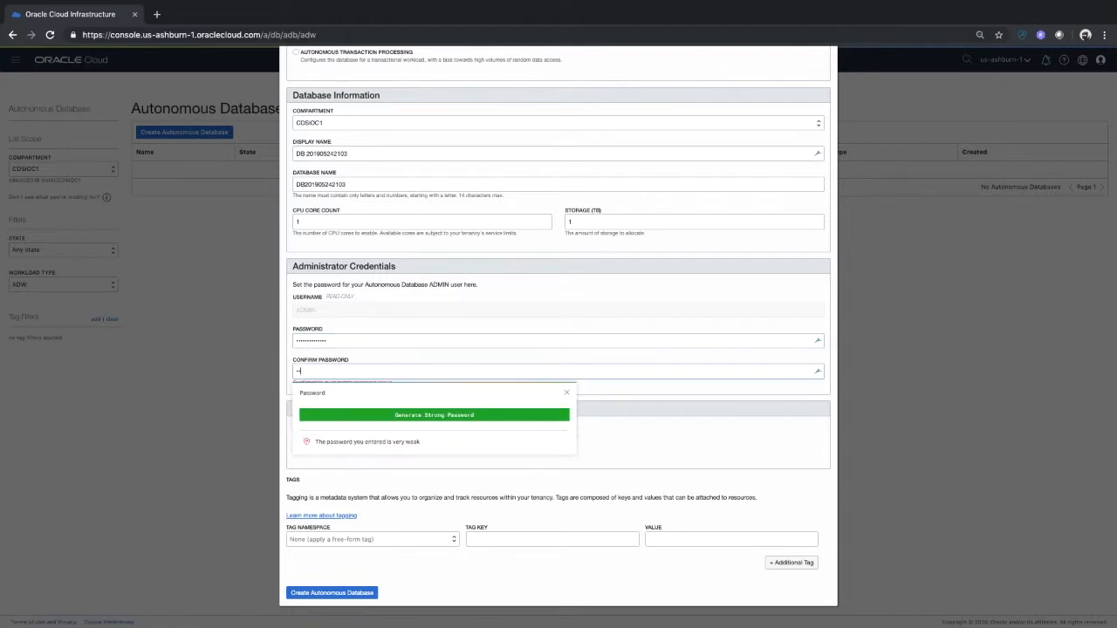
text(••••••)
Choose to subscribe to new database software licenses, create the autonomous database, and dismiss the browser's save-password offer
click(363, 354)
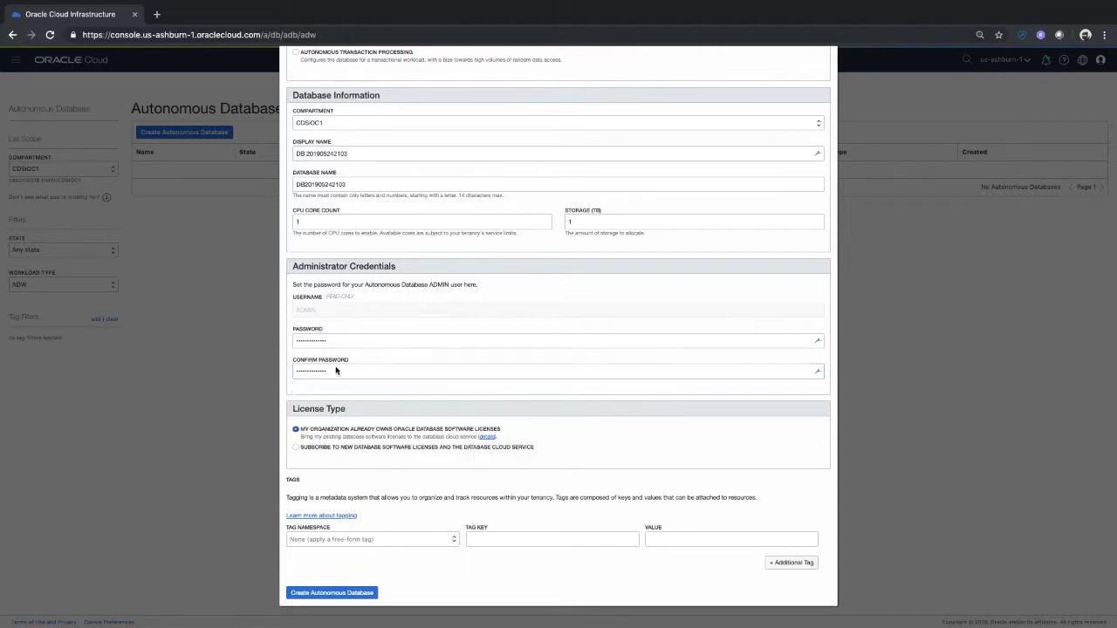
click(296, 447)
click(362, 595)
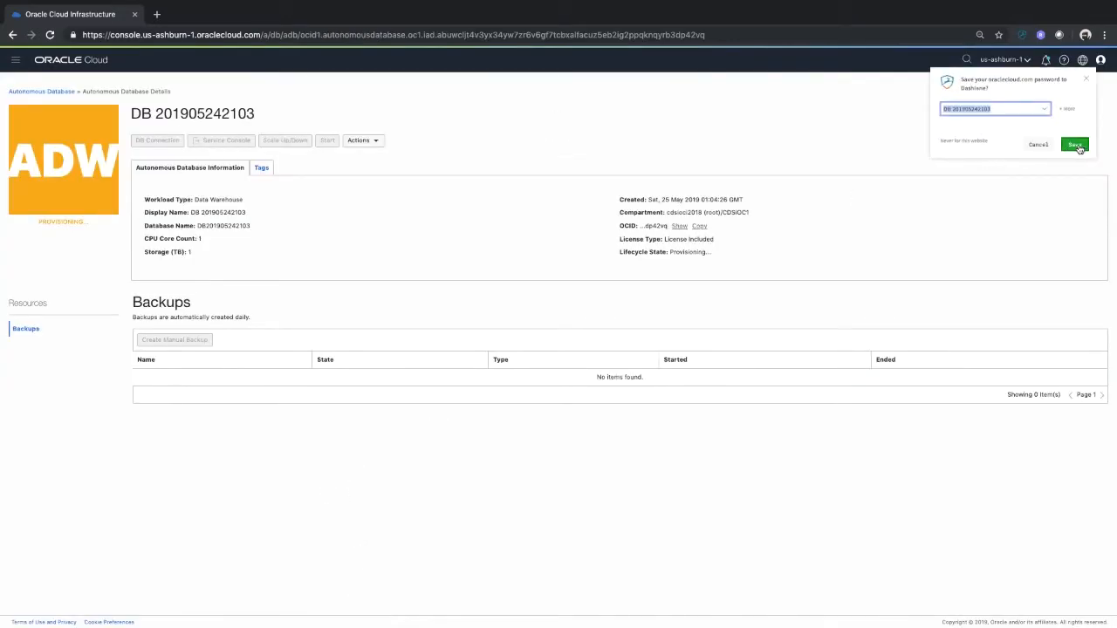
click(1036, 145)
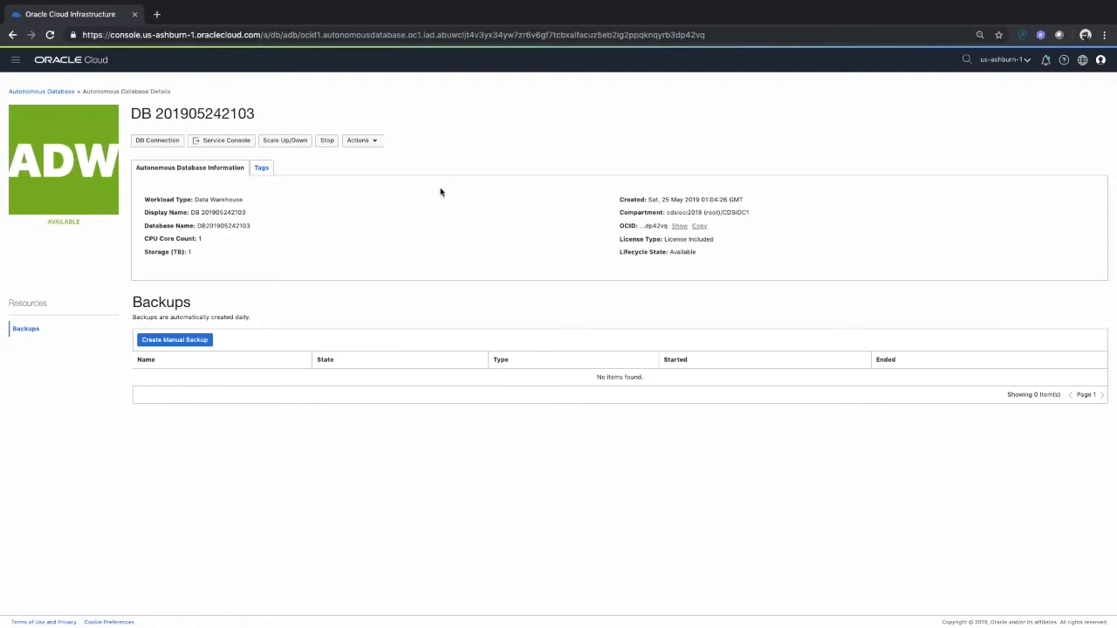
Review the database's Actions menu and the Scale Up/Down options without applying anything
click(376, 141)
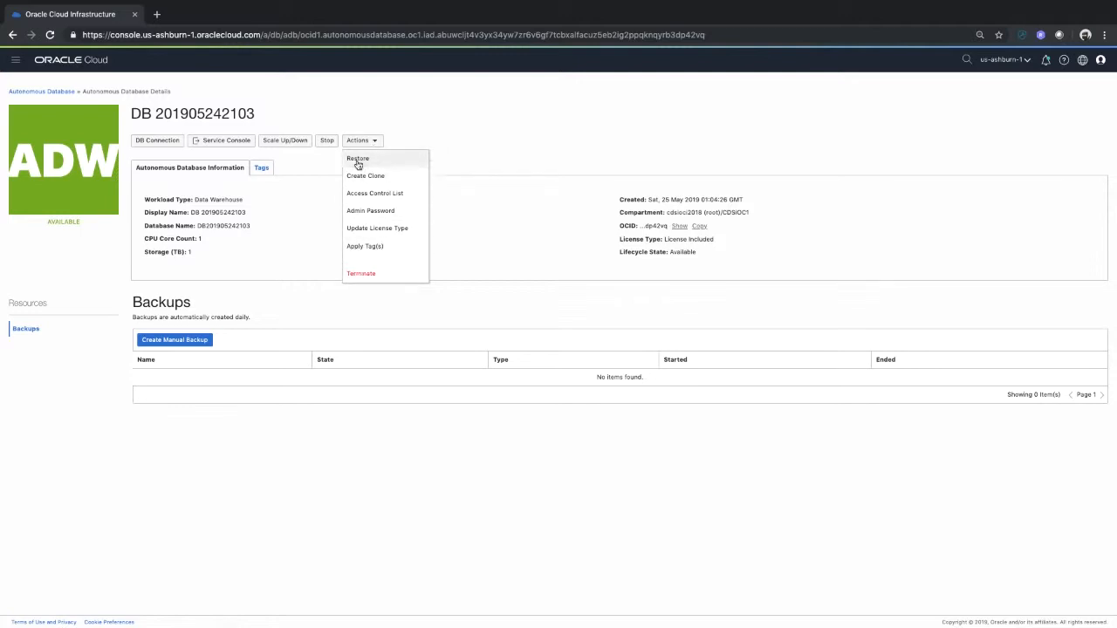
click(335, 106)
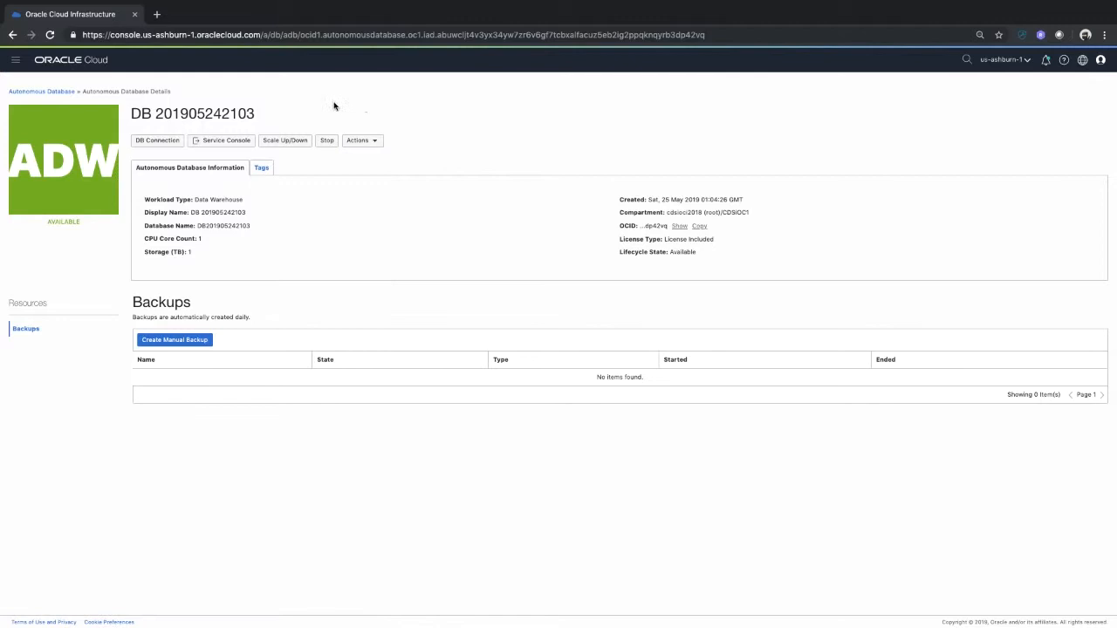
click(287, 141)
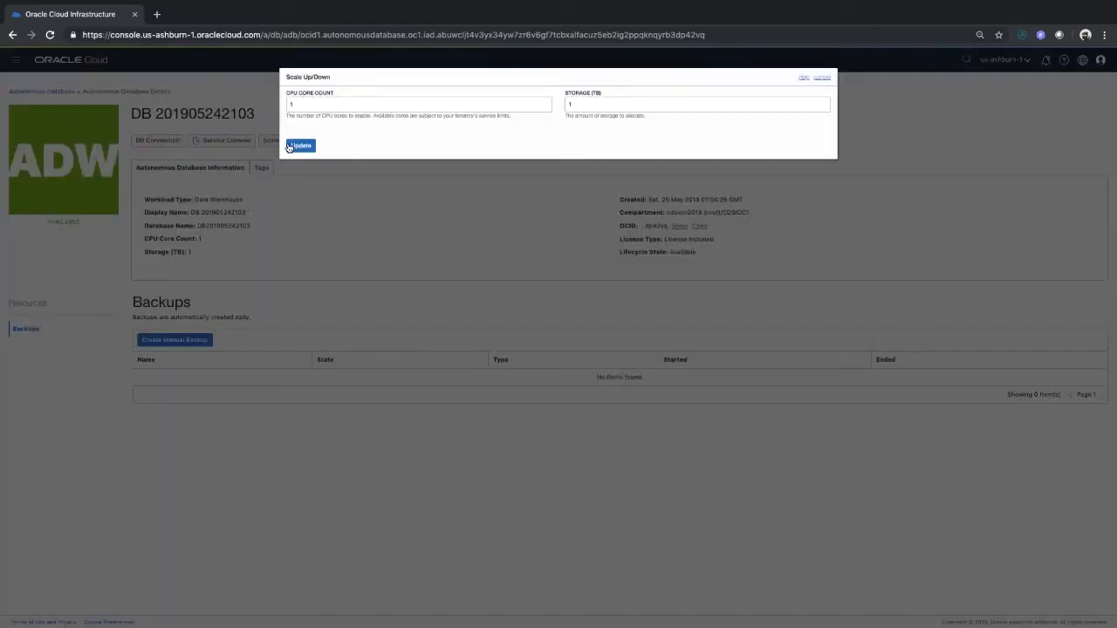
click(823, 79)
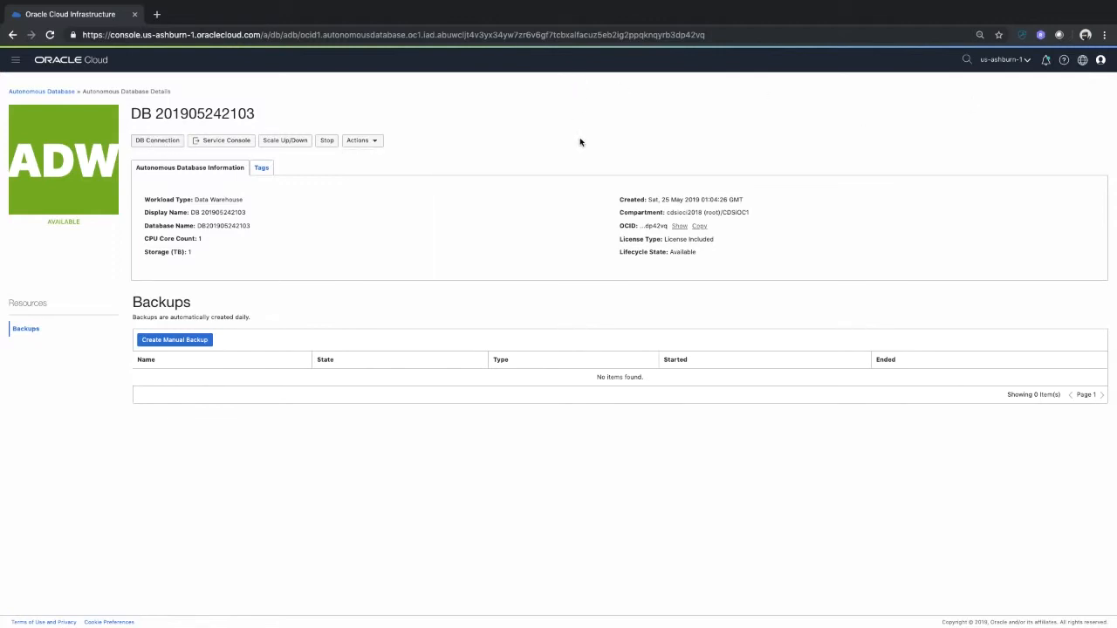
Open the database connection details, start the client credentials wallet download and enter a wallet password
click(150, 144)
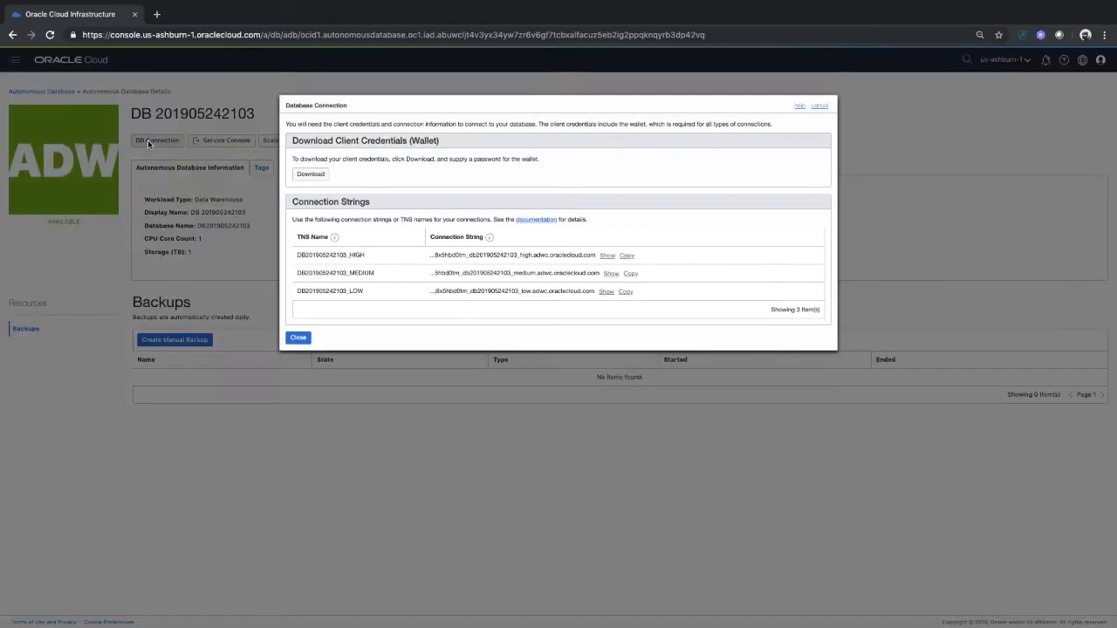
click(311, 174)
click(316, 171)
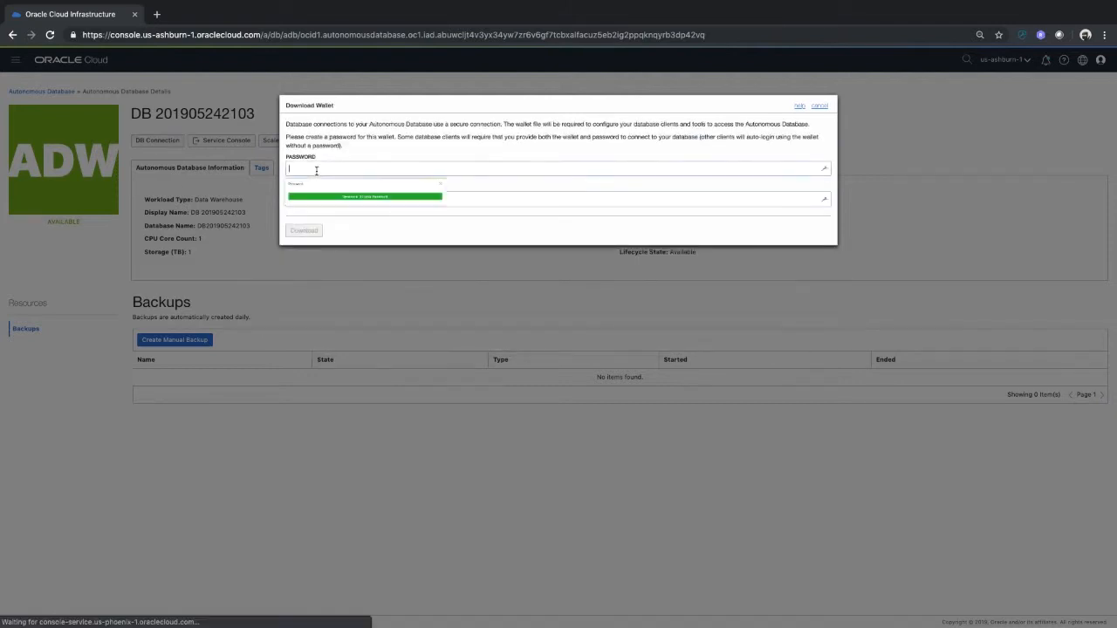
text(W)
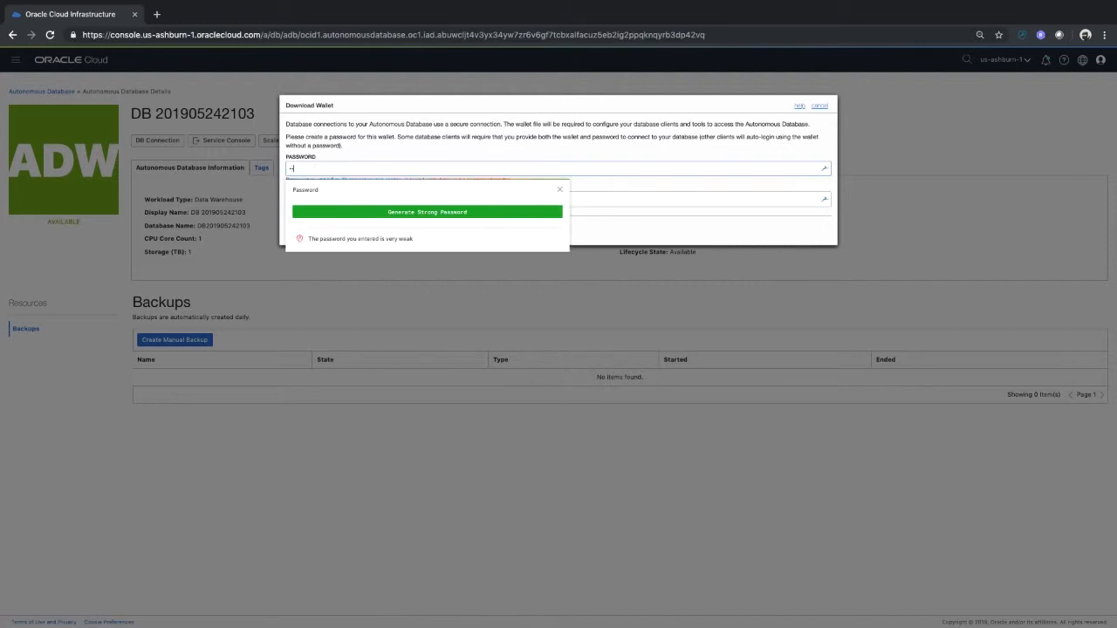
text(•••••••)
key(BackSpace)
key(BackSpace)
key(BackSpace)
key(BackSpace)
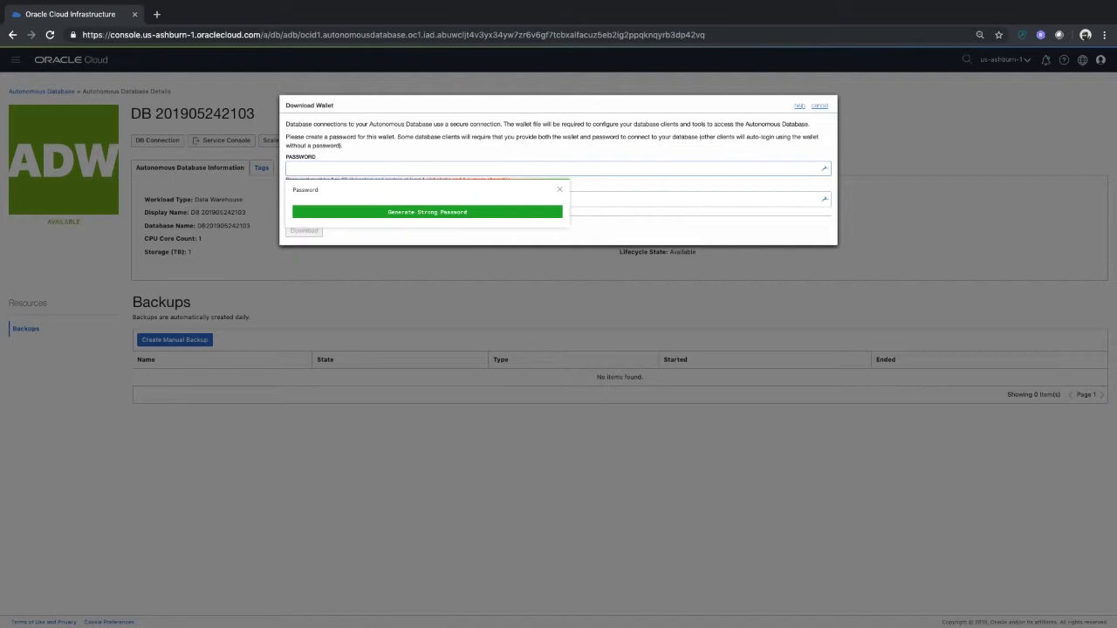
text(abcd)
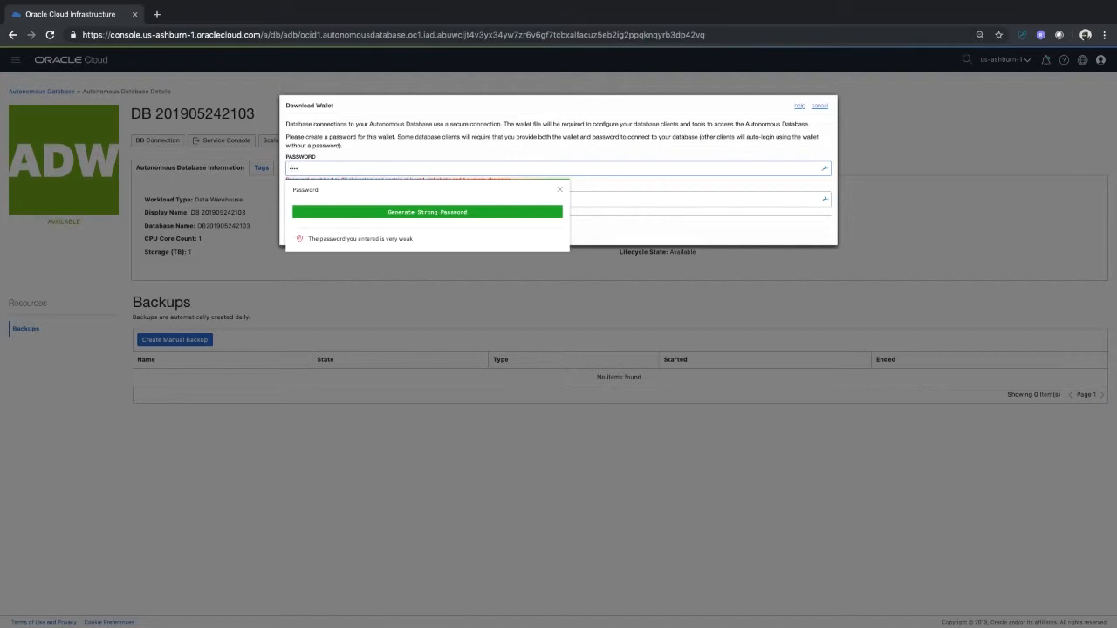
text(efghij)
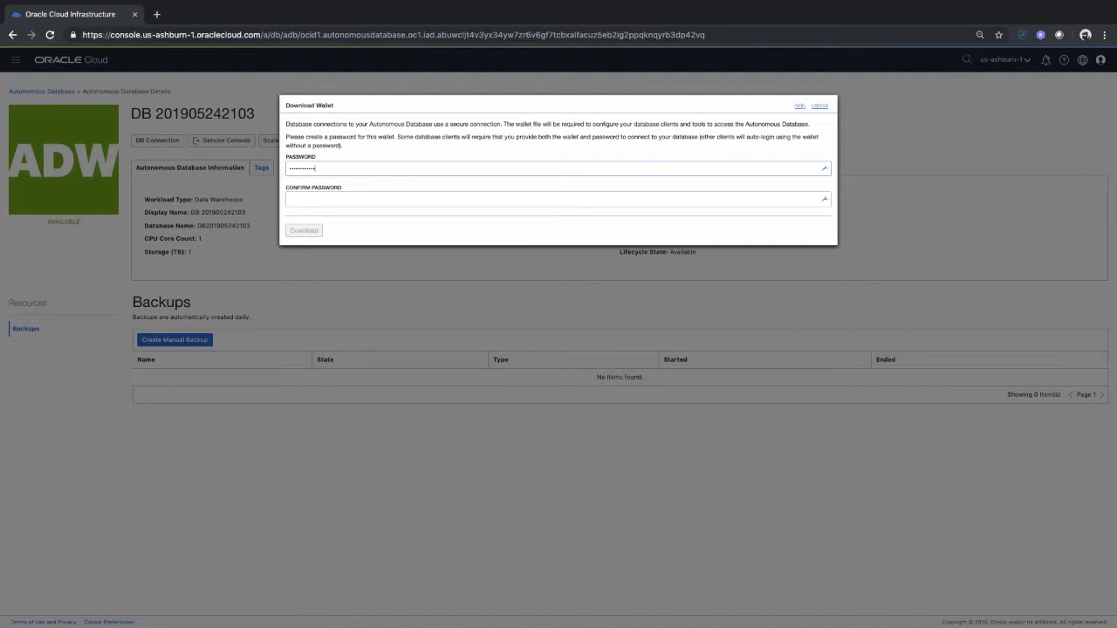
Confirm the wallet password, re-entering it to match, and download the client credentials wallet
key(Tab)
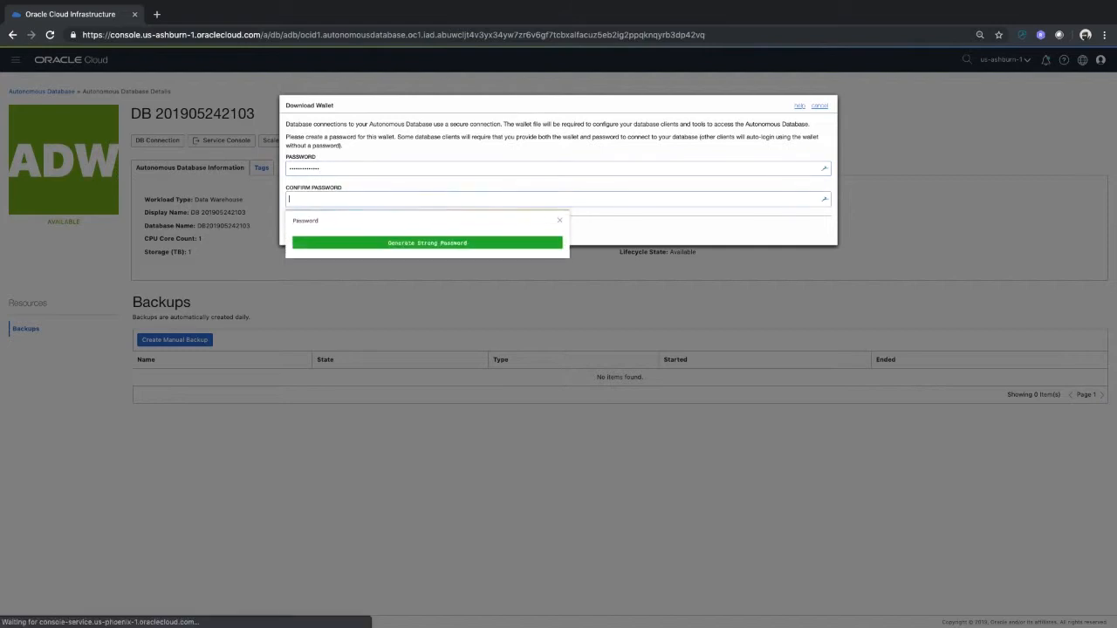
text(abcdefgh)
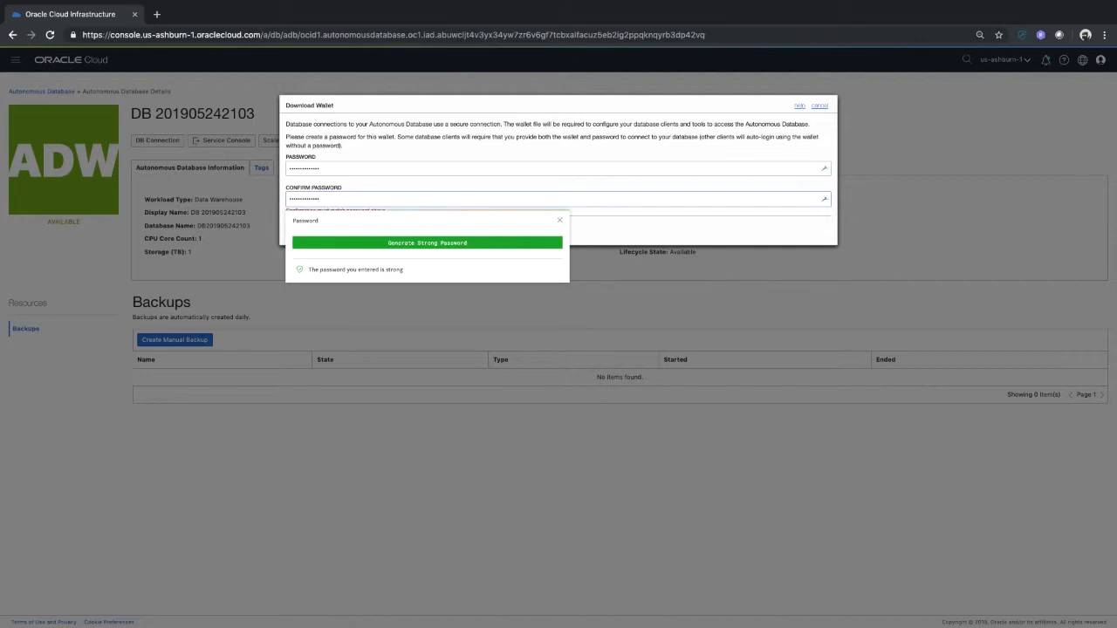
click(618, 233)
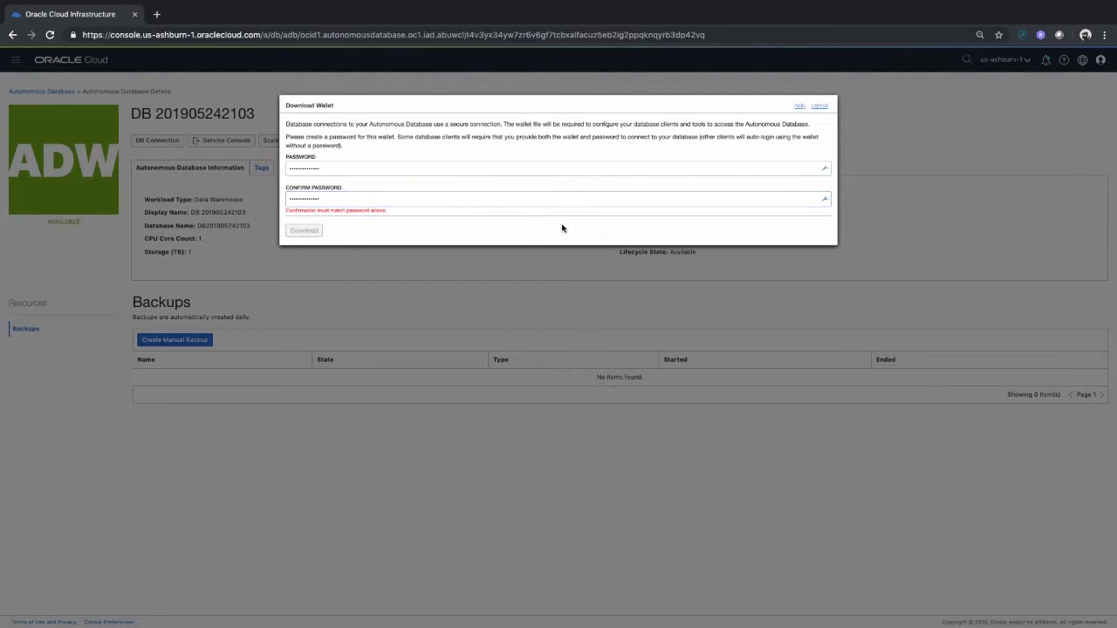
click(339, 196)
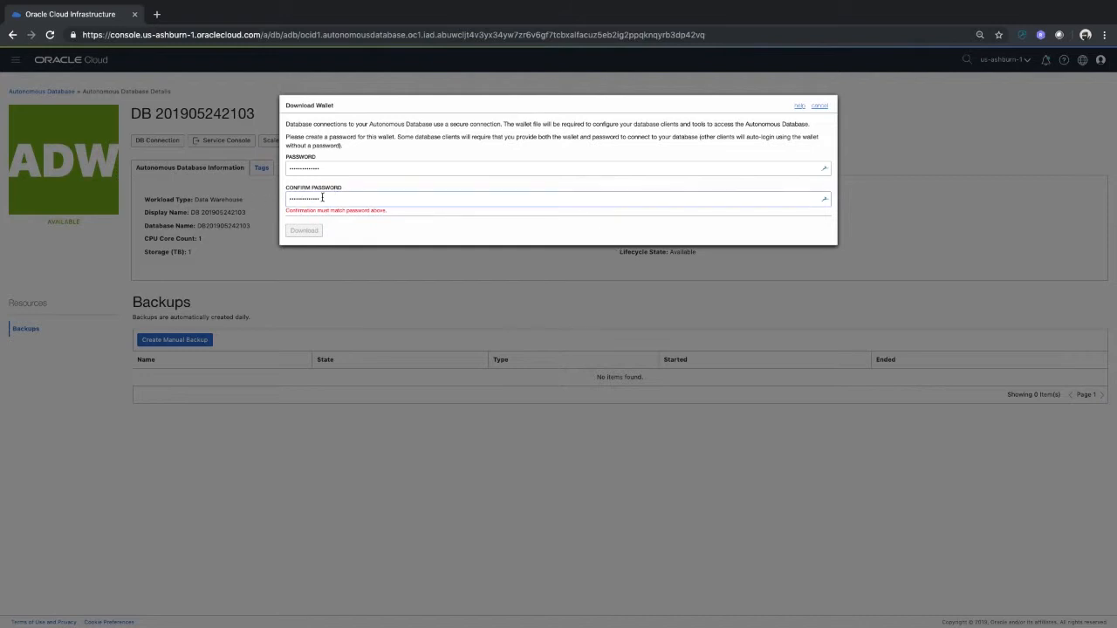
drag(329, 198, 261, 196)
text(••)
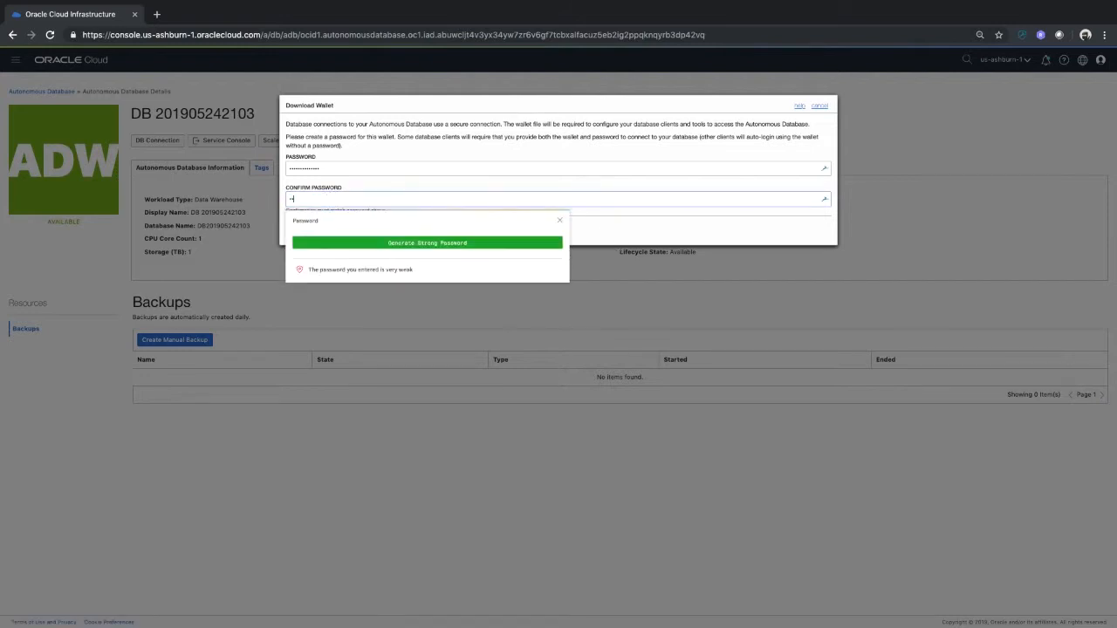
text(••••••••)
click(613, 236)
click(307, 231)
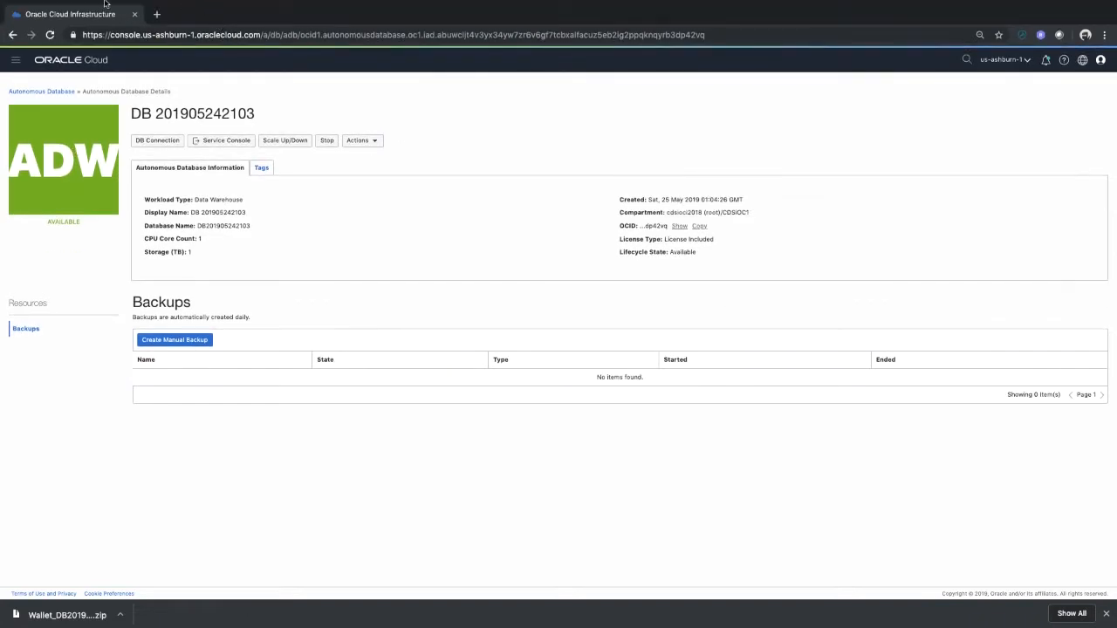
Switch to Oracle SQL Developer and name a new database connection ADW DEMO, keeping Default authentication
click(35, 21)
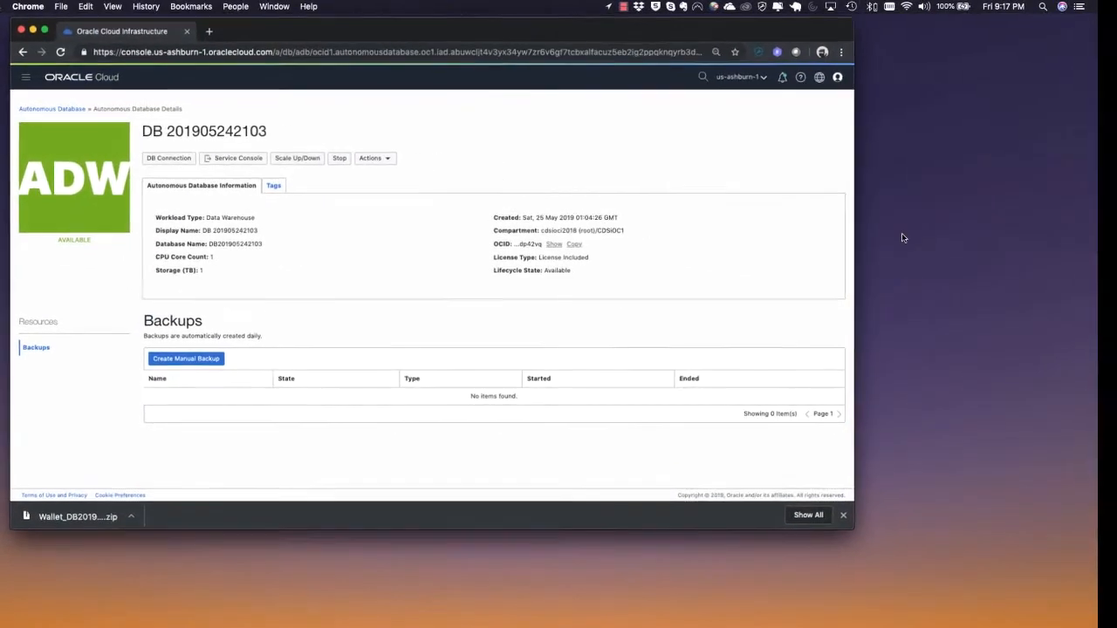
drag(1116, 66, 606, 169)
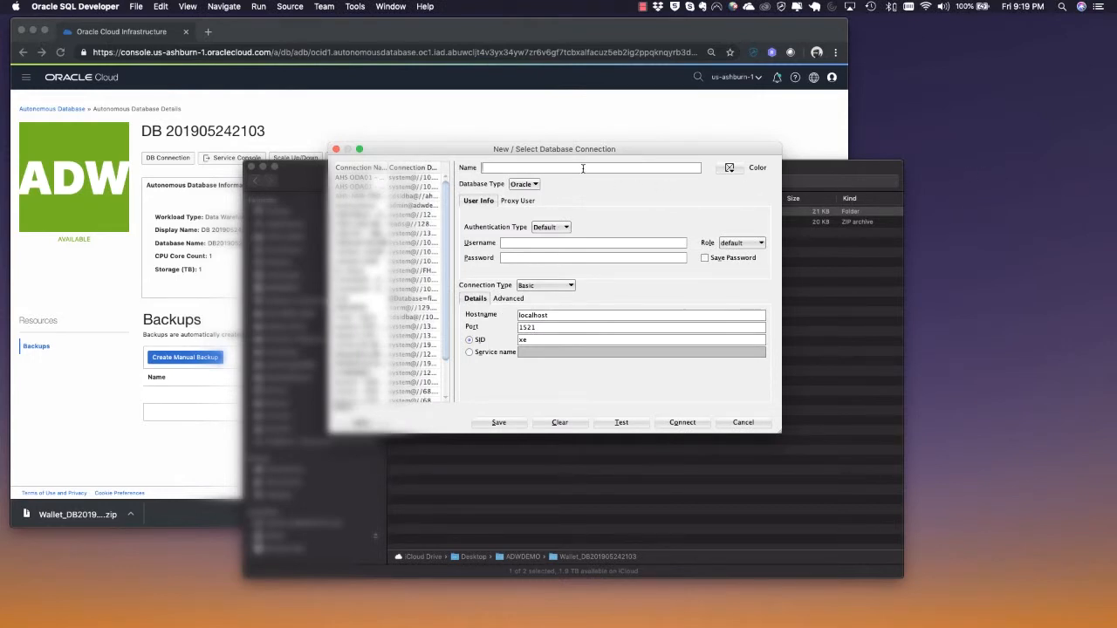
text(DEMO)
key(BackSpace)
key(BackSpace)
key(BackSpace)
key(BackSpace)
key(BackSpace)
text(ADW DEMO)
click(564, 228)
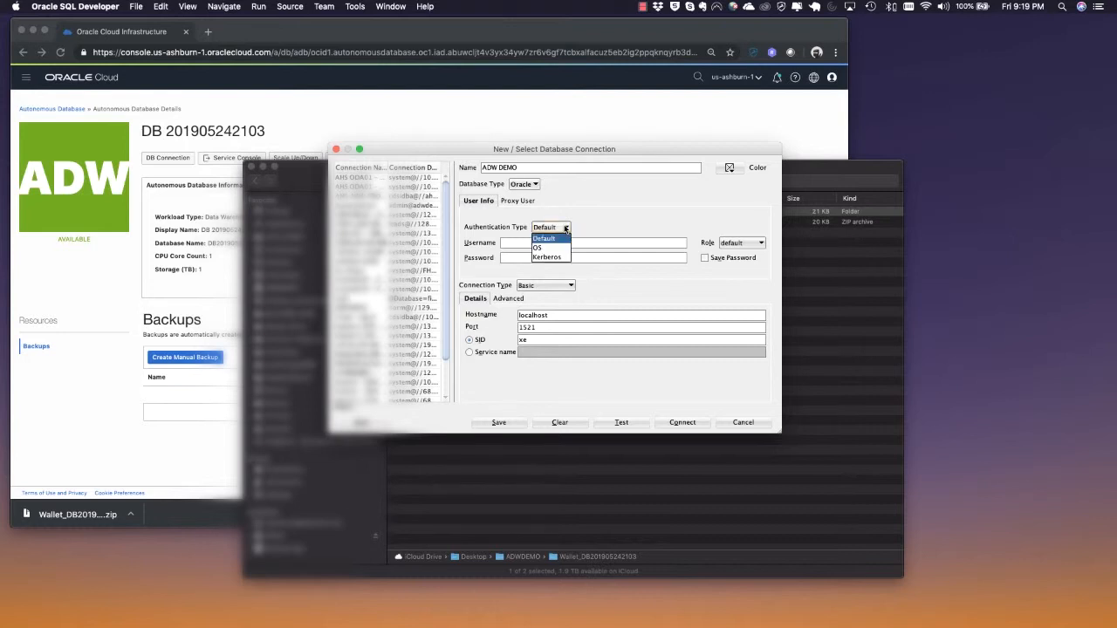
click(565, 229)
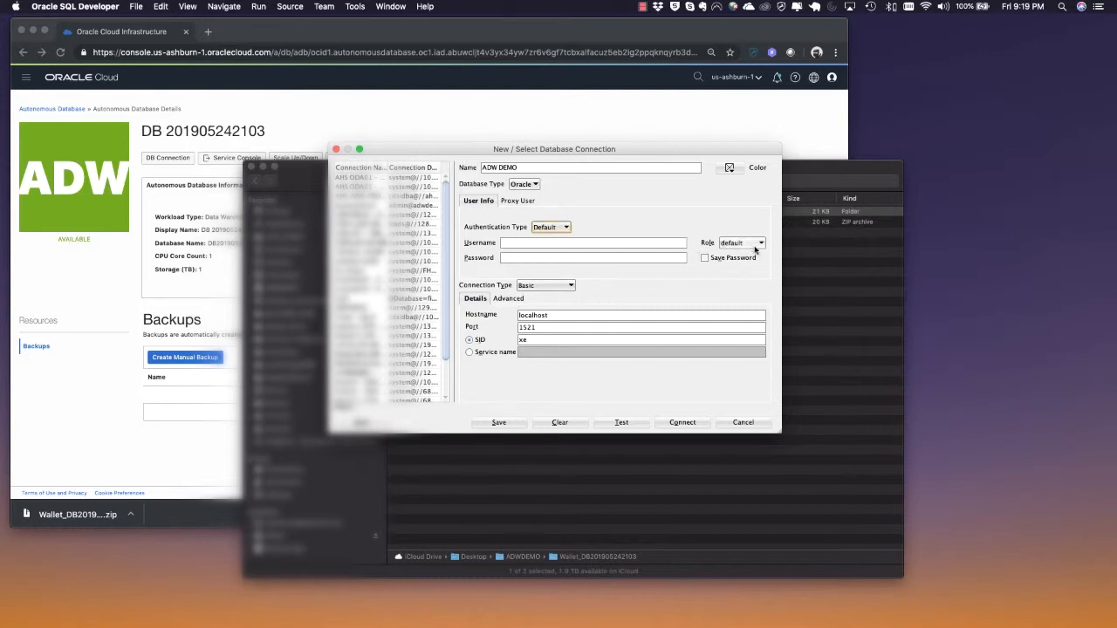
Set the connection type to Cloud Wallet and choose Wallet_DB201905242103.zip in Desktop/ADWDEMO as the configuration file
click(570, 286)
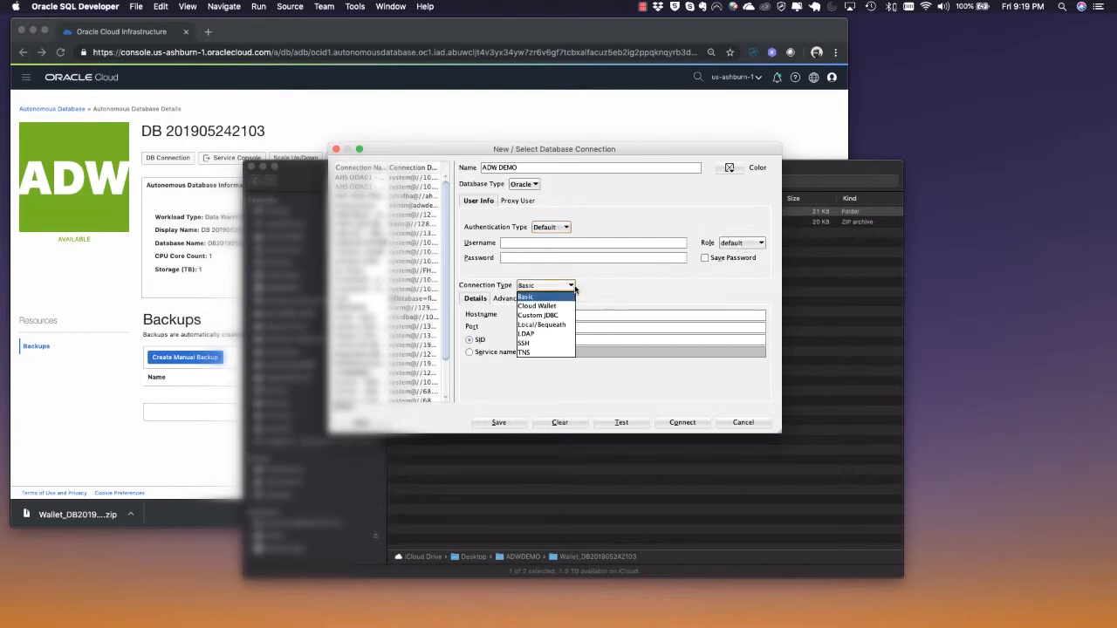
click(554, 306)
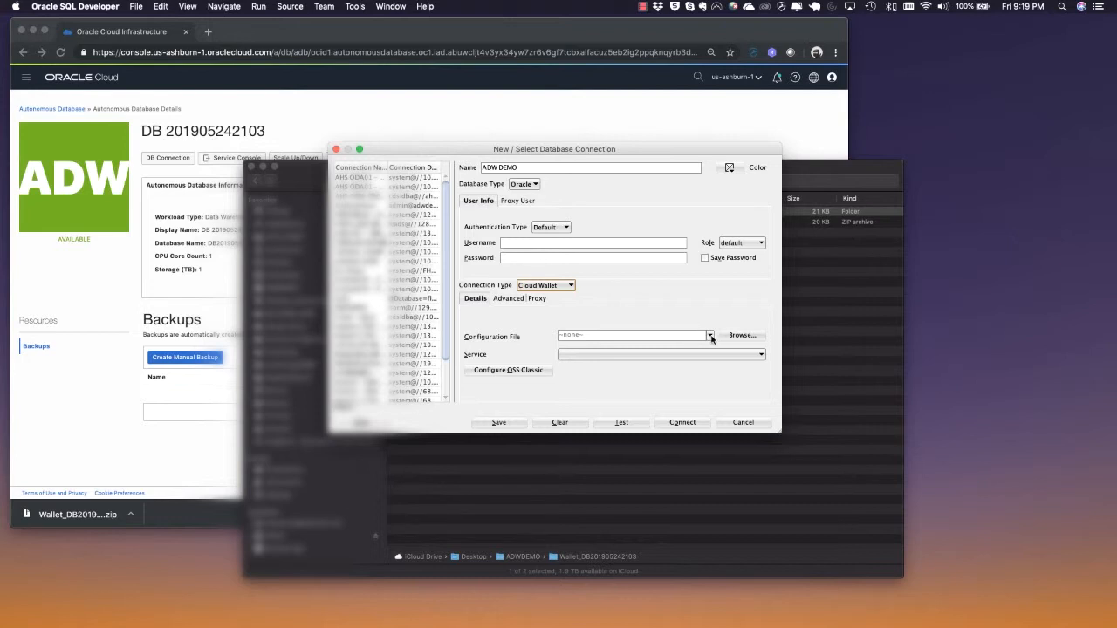
click(743, 337)
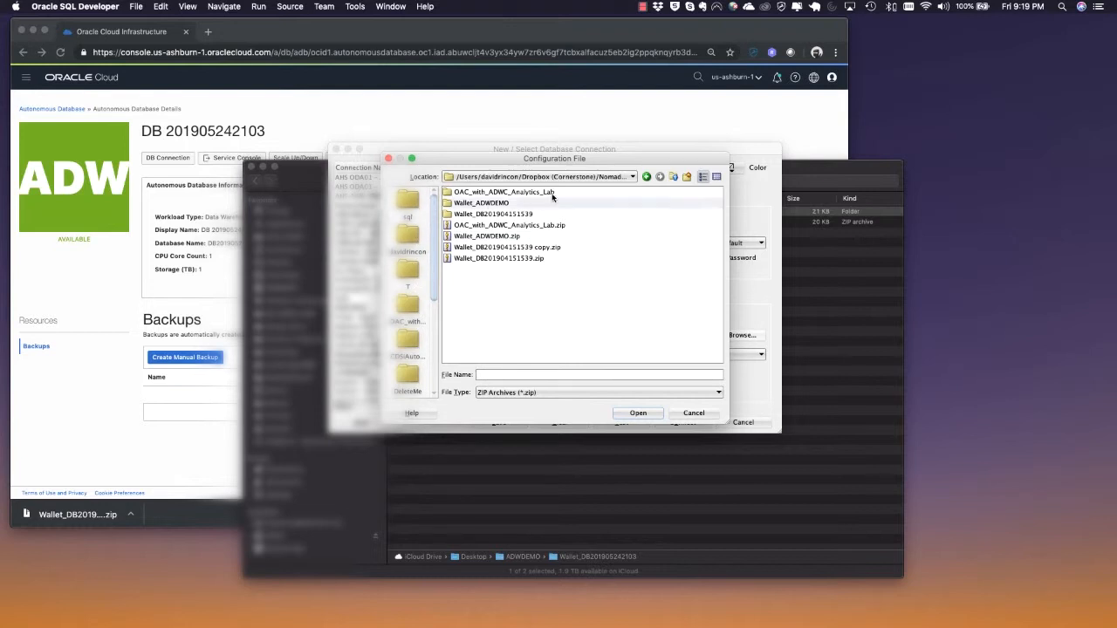
scroll(414, 242, down, 5)
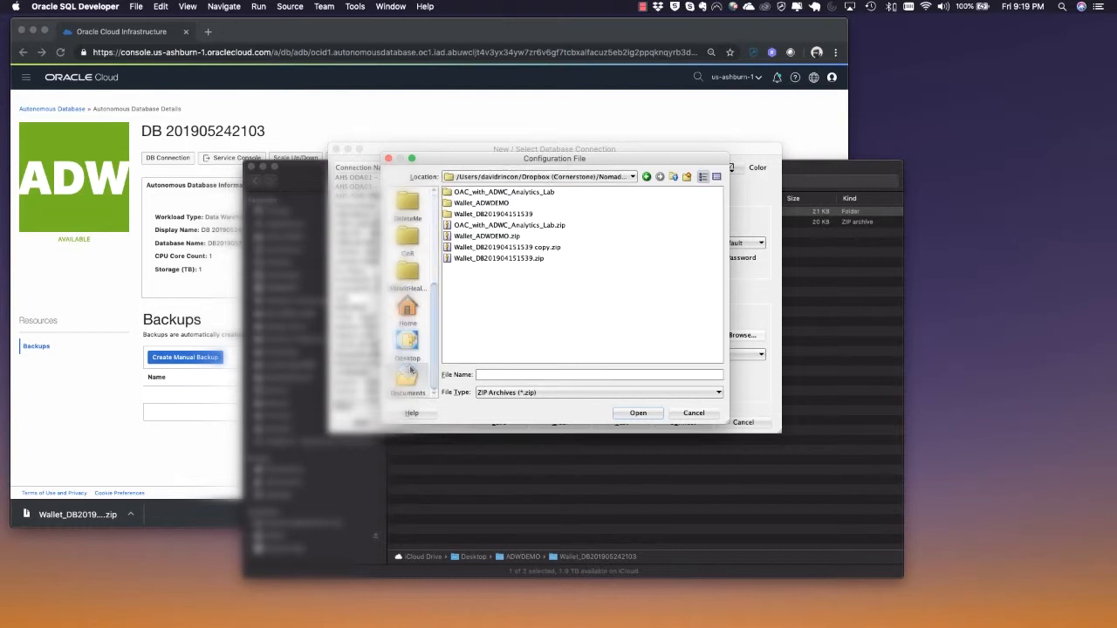
click(408, 342)
click(463, 192)
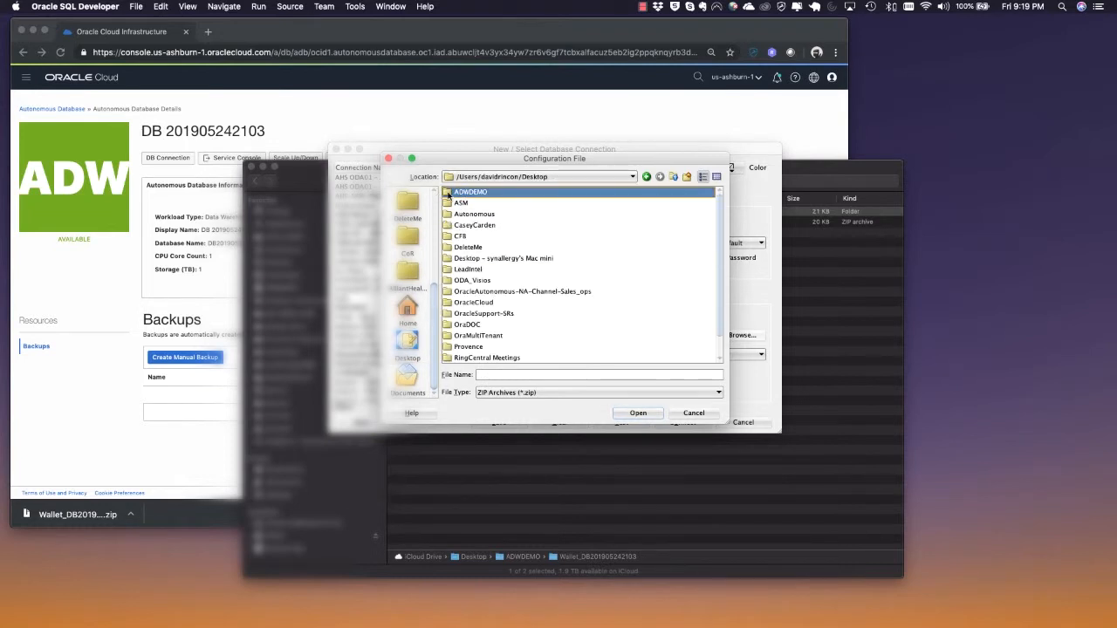
double_click(451, 193)
click(450, 193)
click(466, 203)
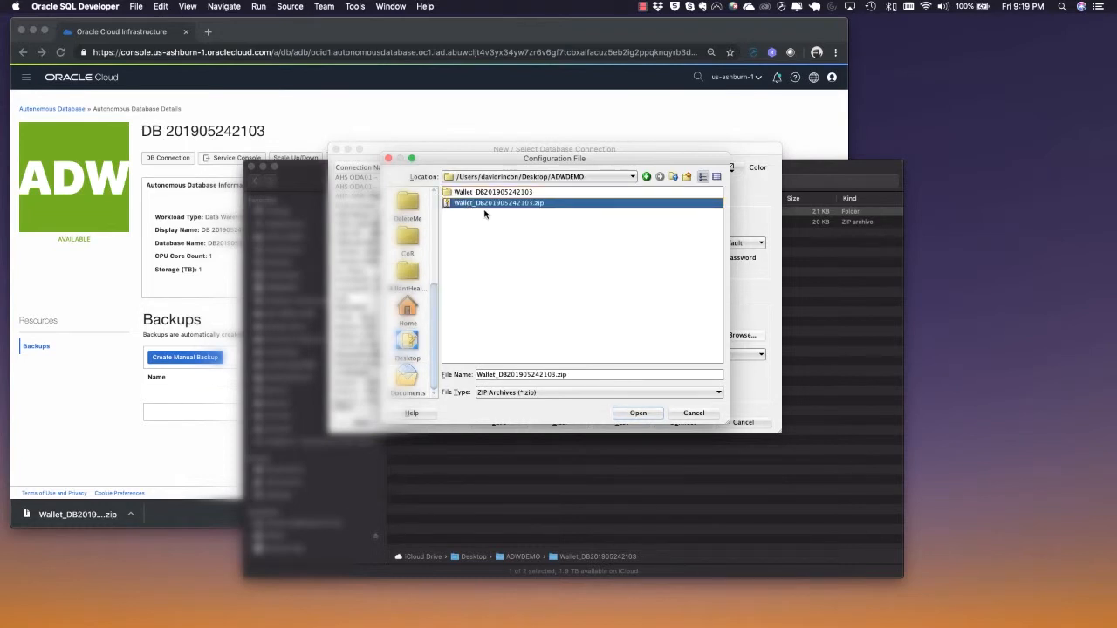
click(638, 414)
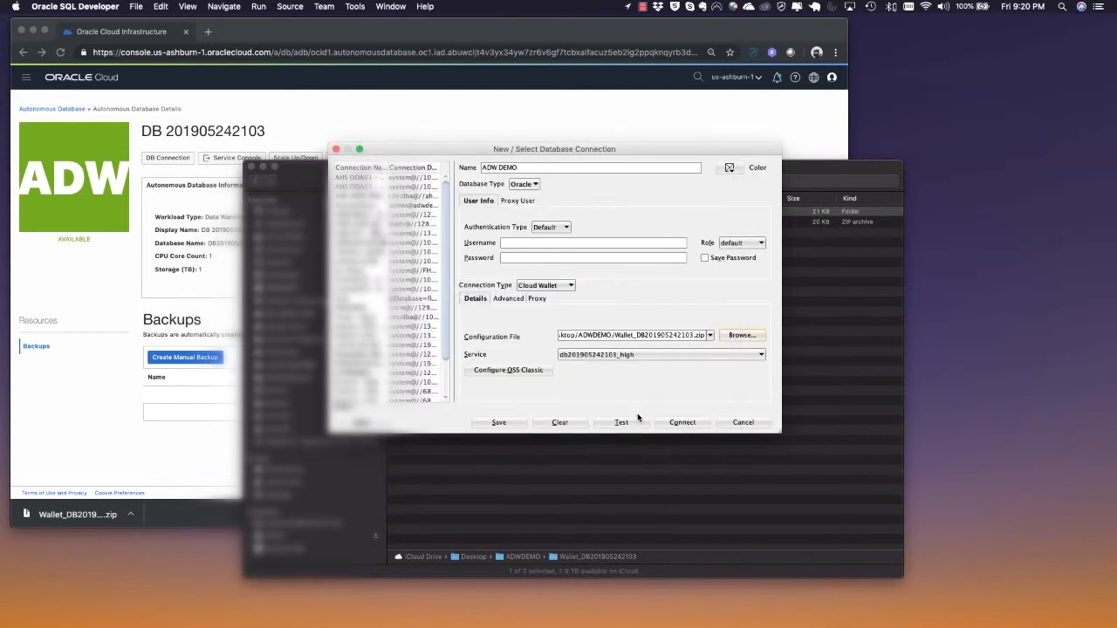
Enter username admin and the database password, and enable saving the password
click(521, 246)
text(admin)
key(Tab)
click(522, 258)
text(•••••••••)
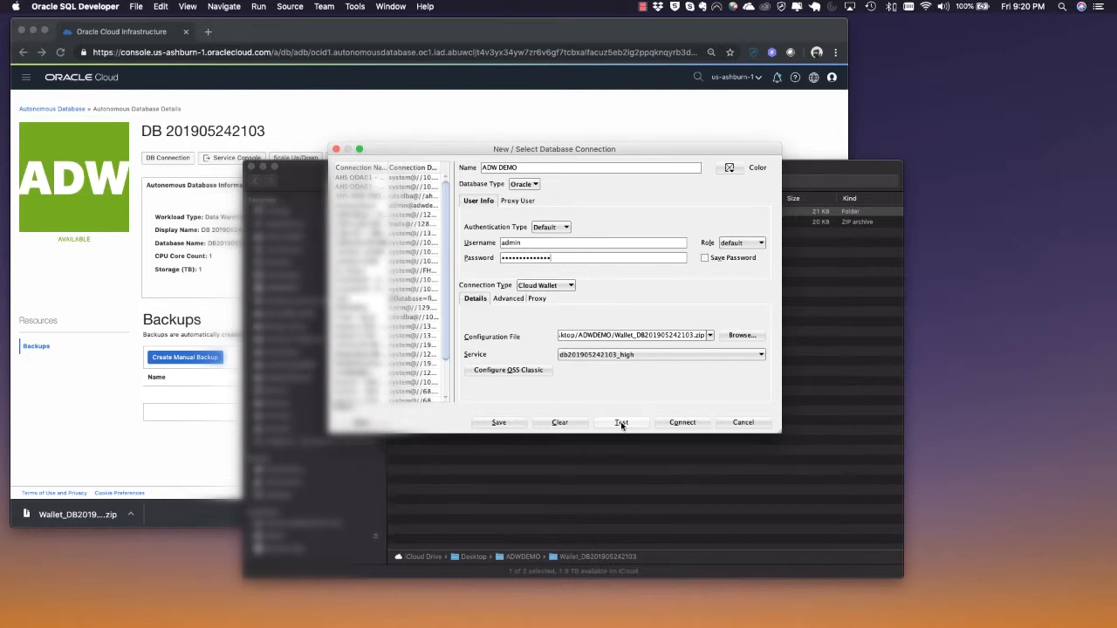
click(705, 258)
click(535, 185)
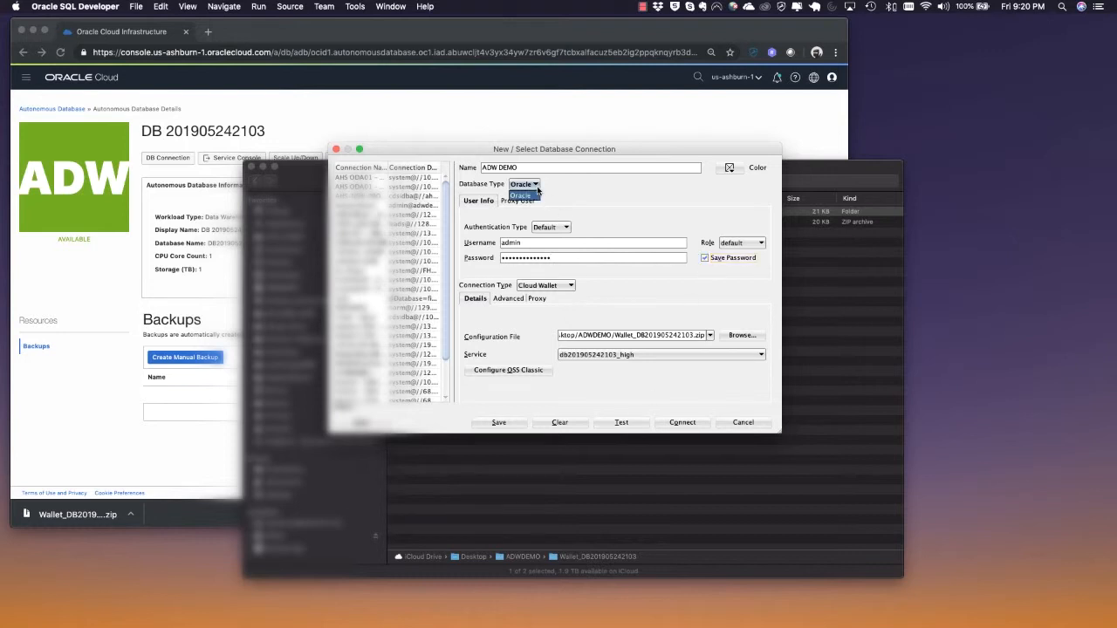
click(533, 191)
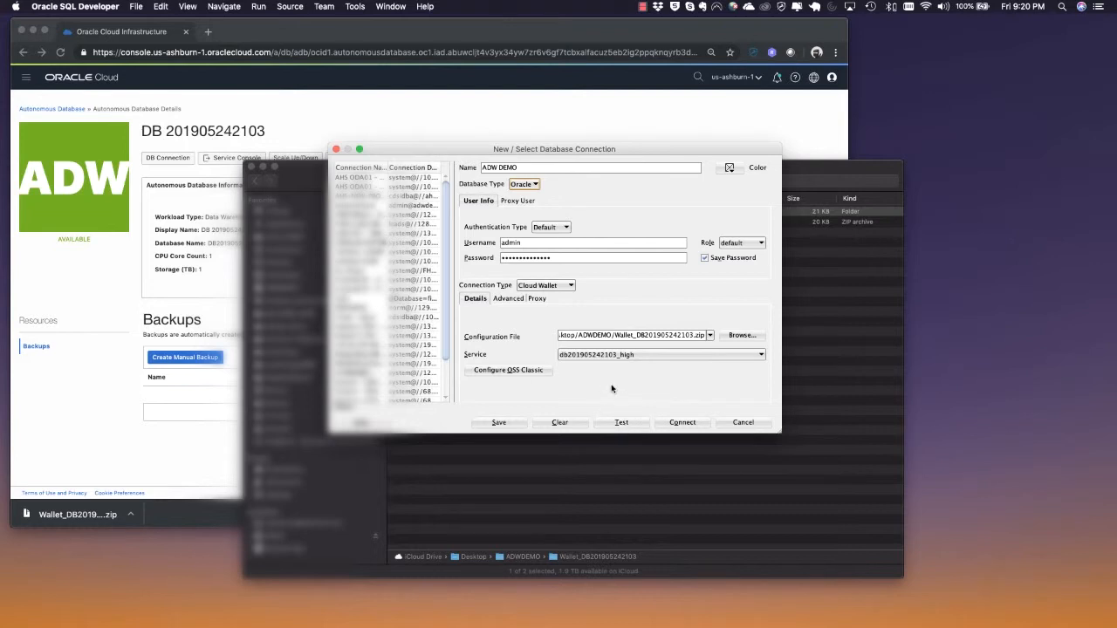
click(761, 357)
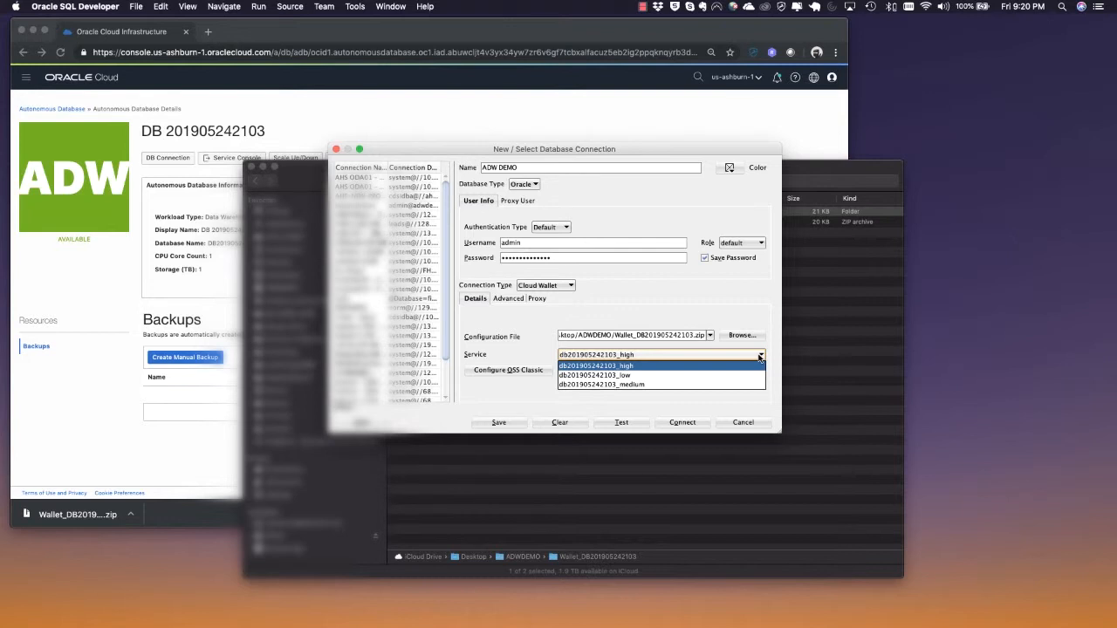
click(708, 292)
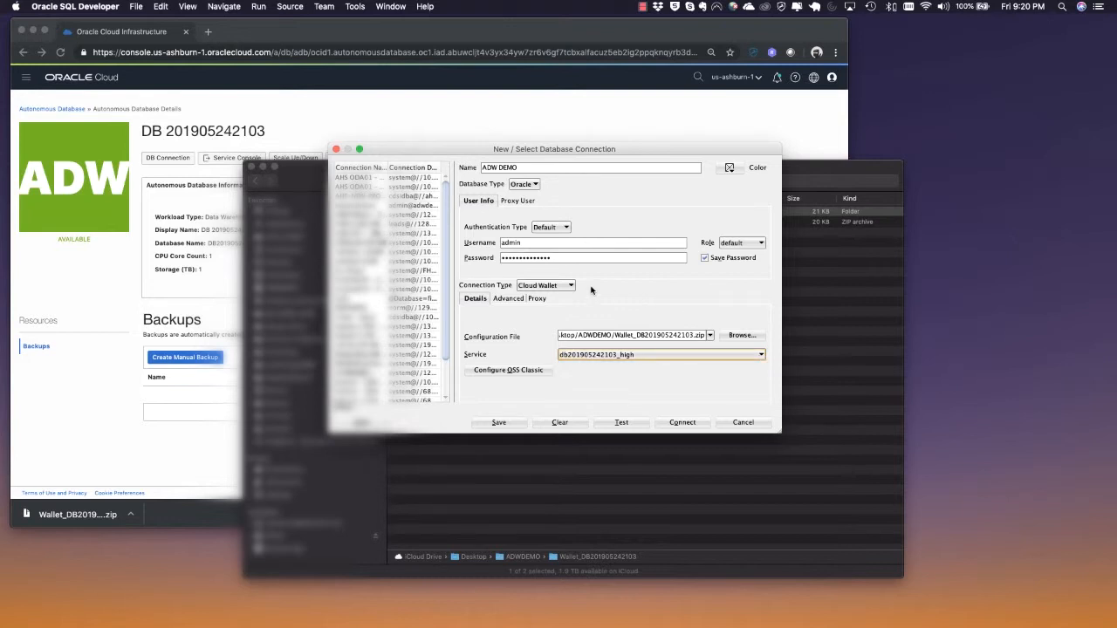
click(622, 422)
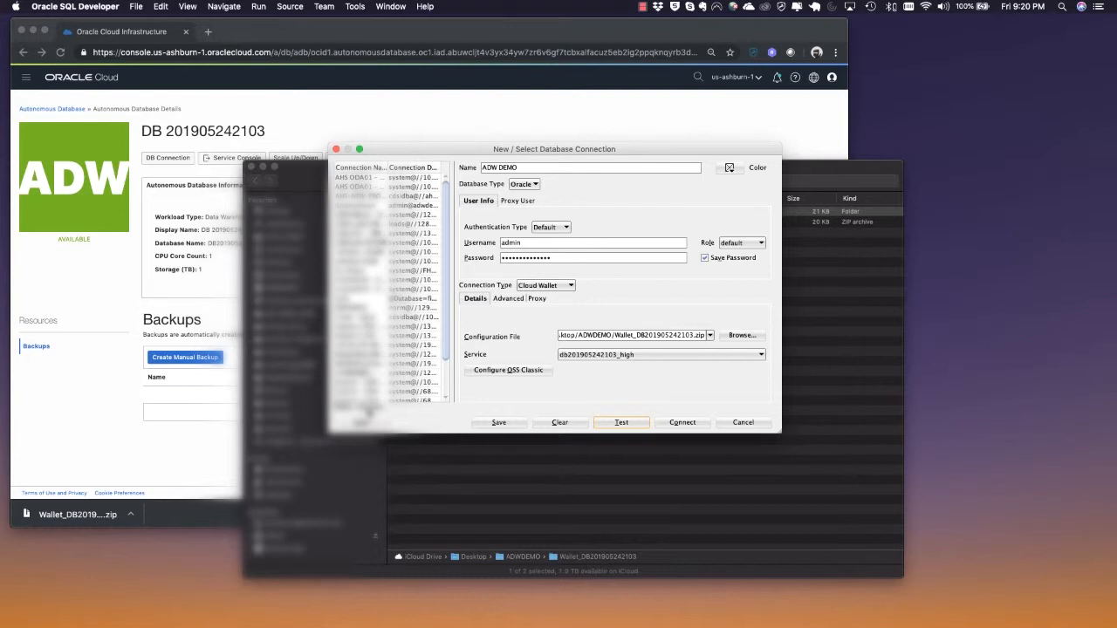
click(497, 423)
click(710, 424)
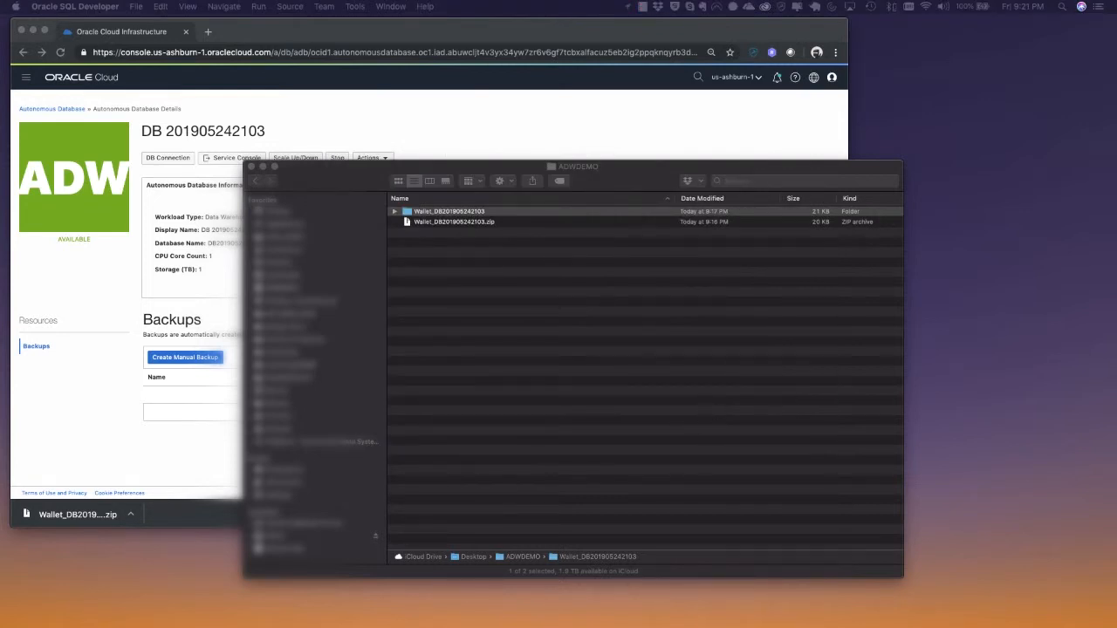
drag(1116, 149, 742, 110)
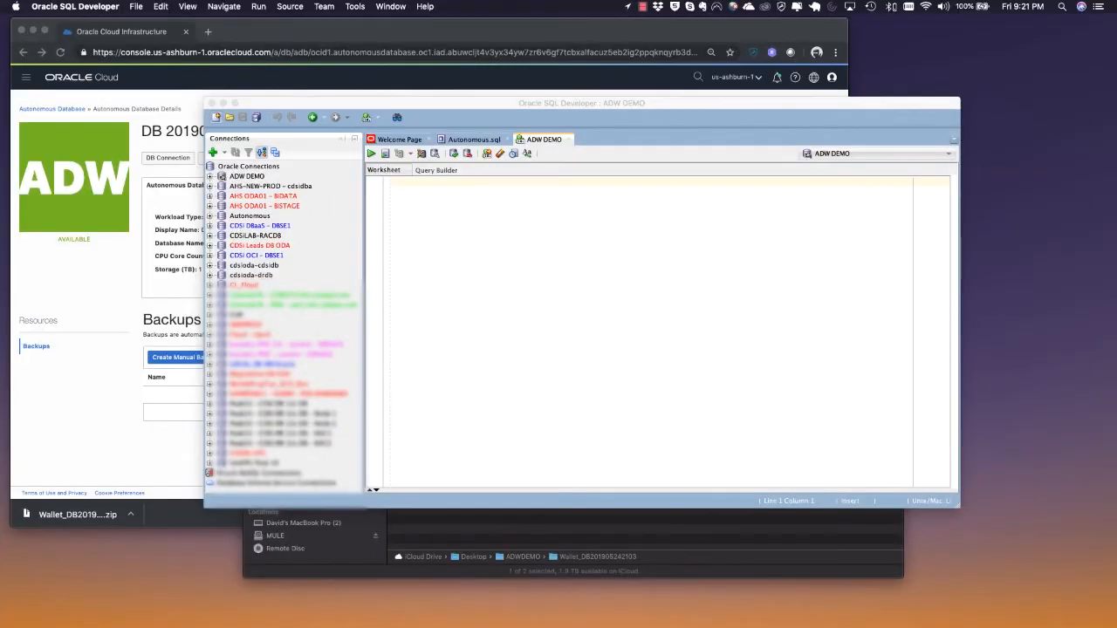
key(super+n)
drag(581, 177, 499, 177)
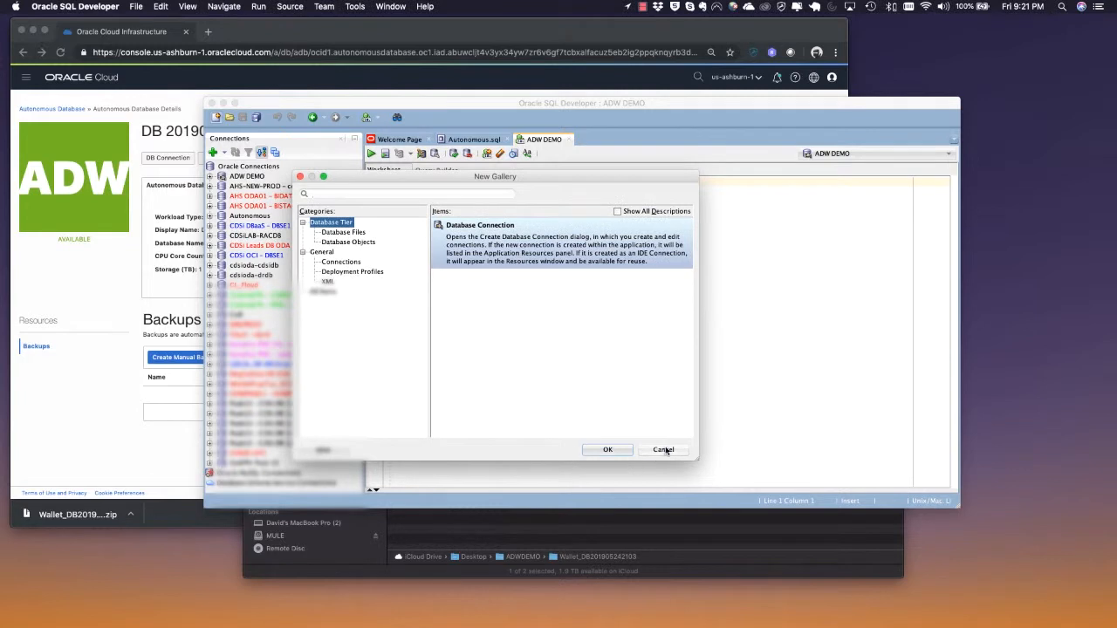
click(663, 449)
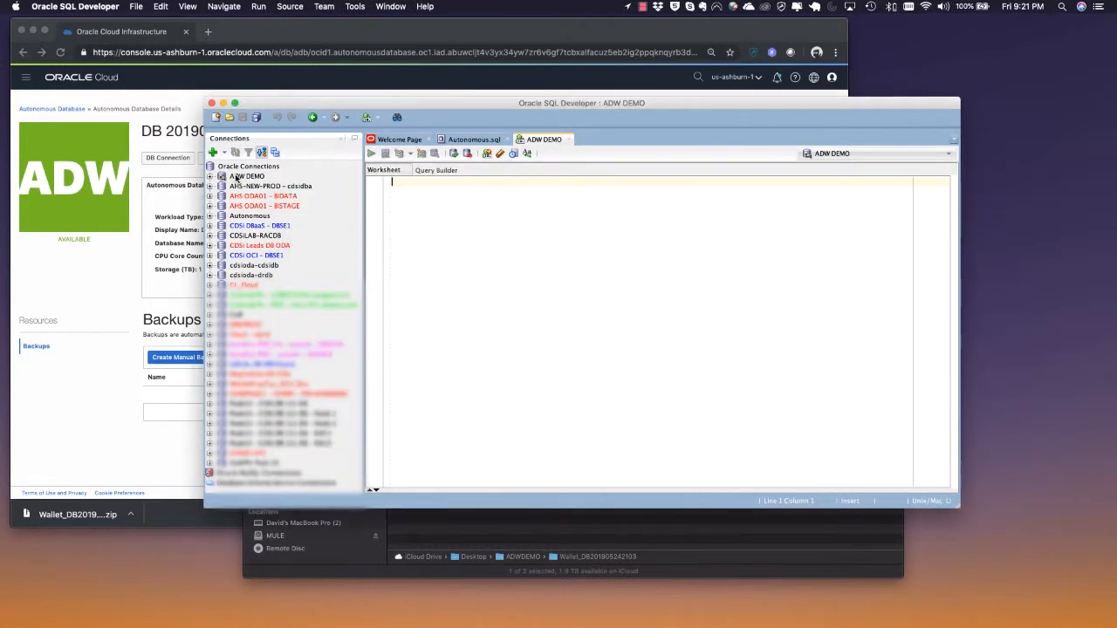
Expand the ADW DEMO connection and browse its object tree, including Other Users
click(209, 177)
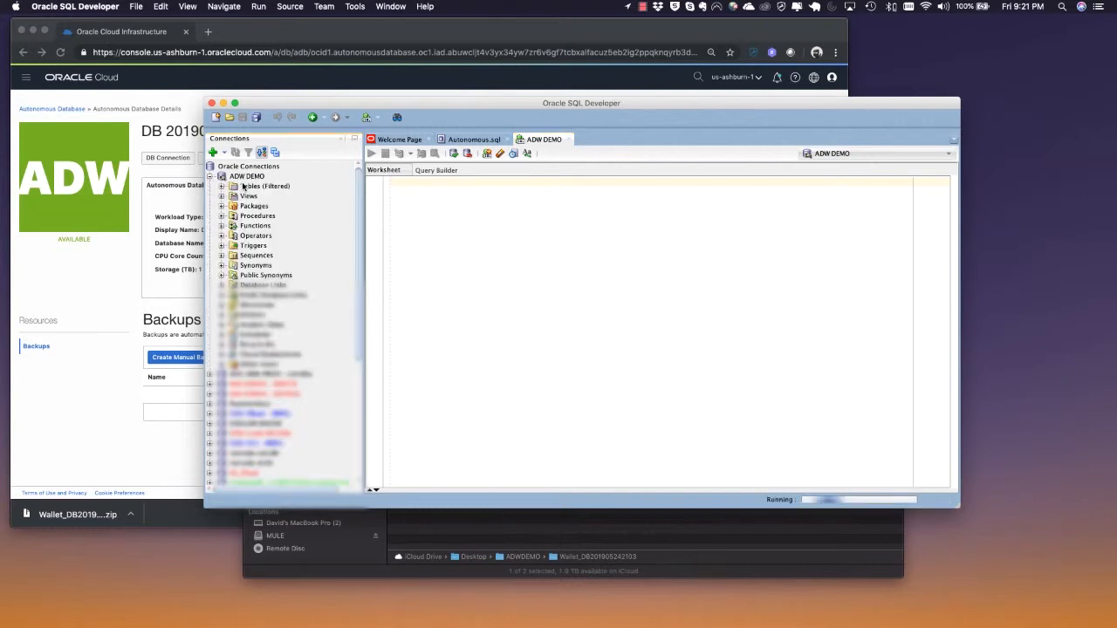
click(222, 187)
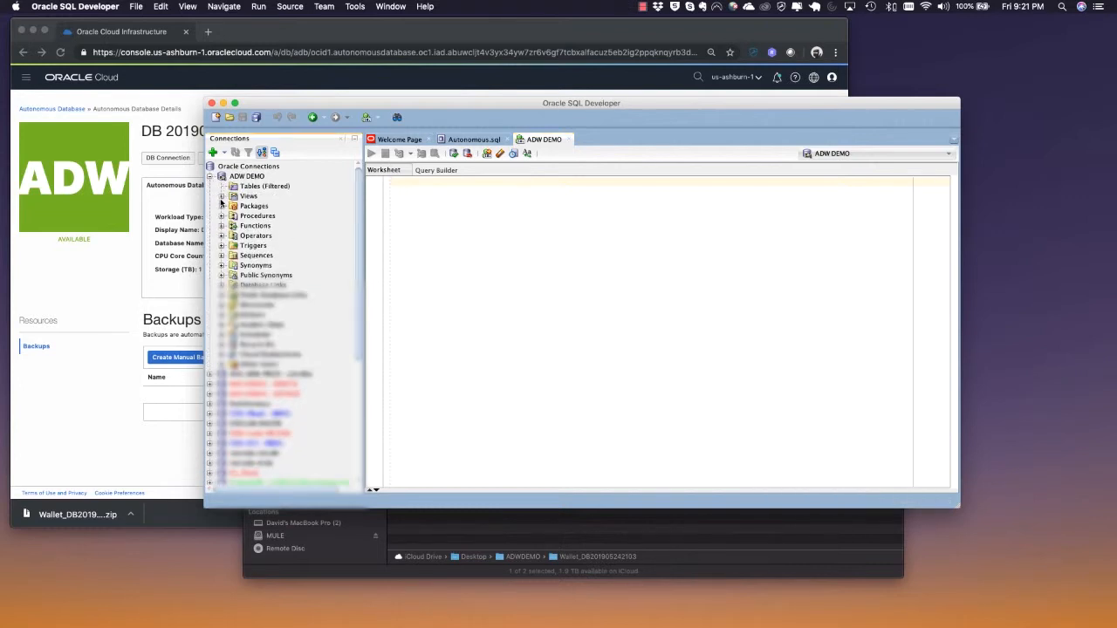
click(222, 365)
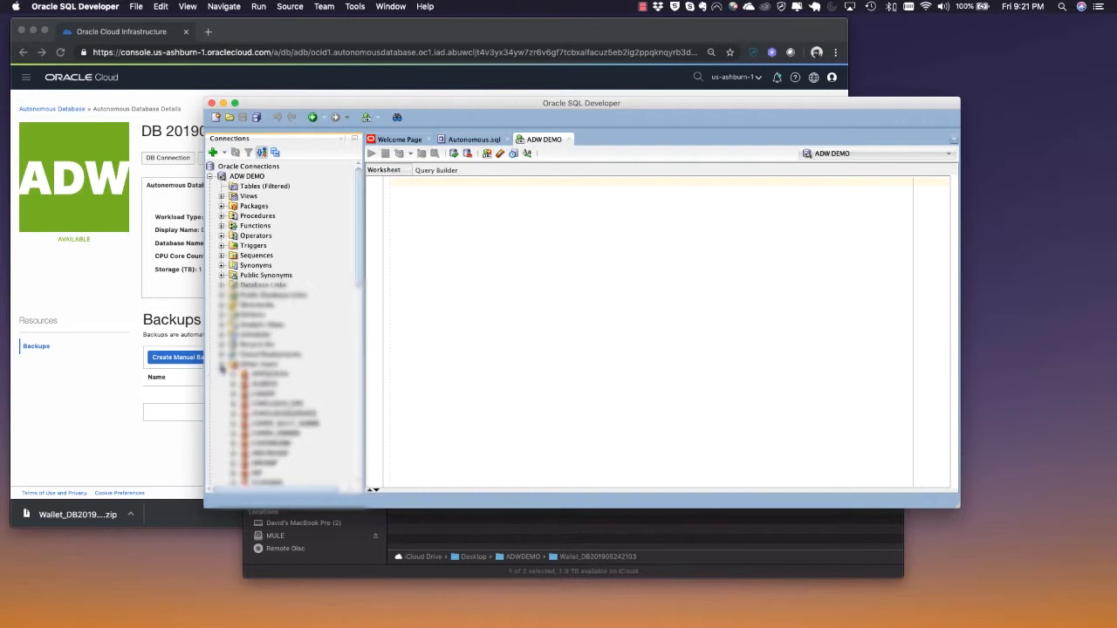
scroll(225, 369, down, 5)
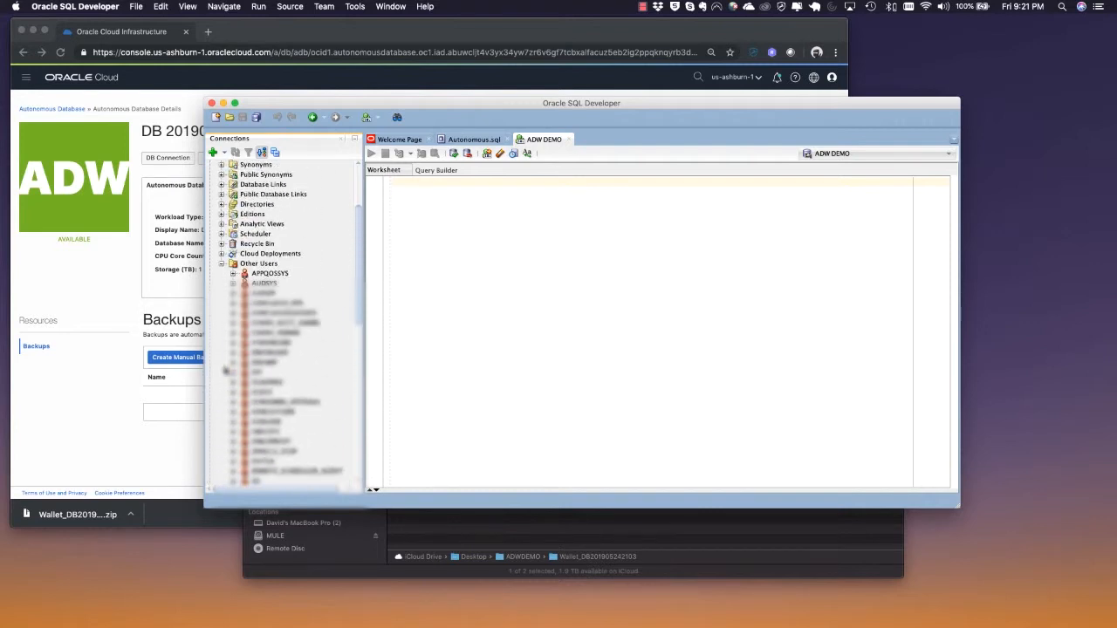
click(222, 264)
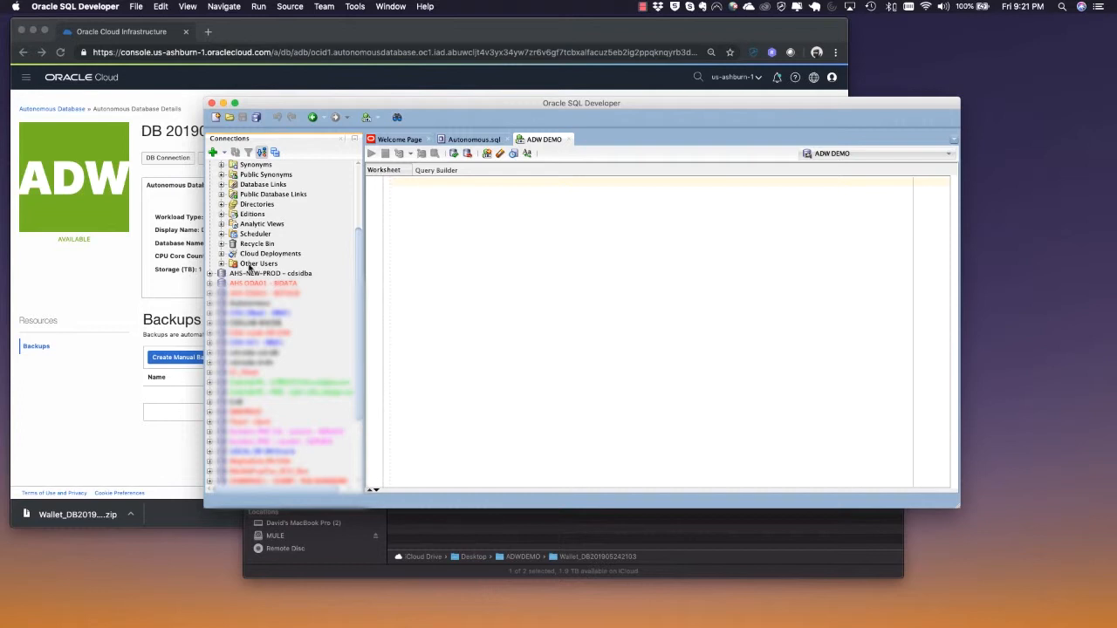
scroll(300, 266, up, 5)
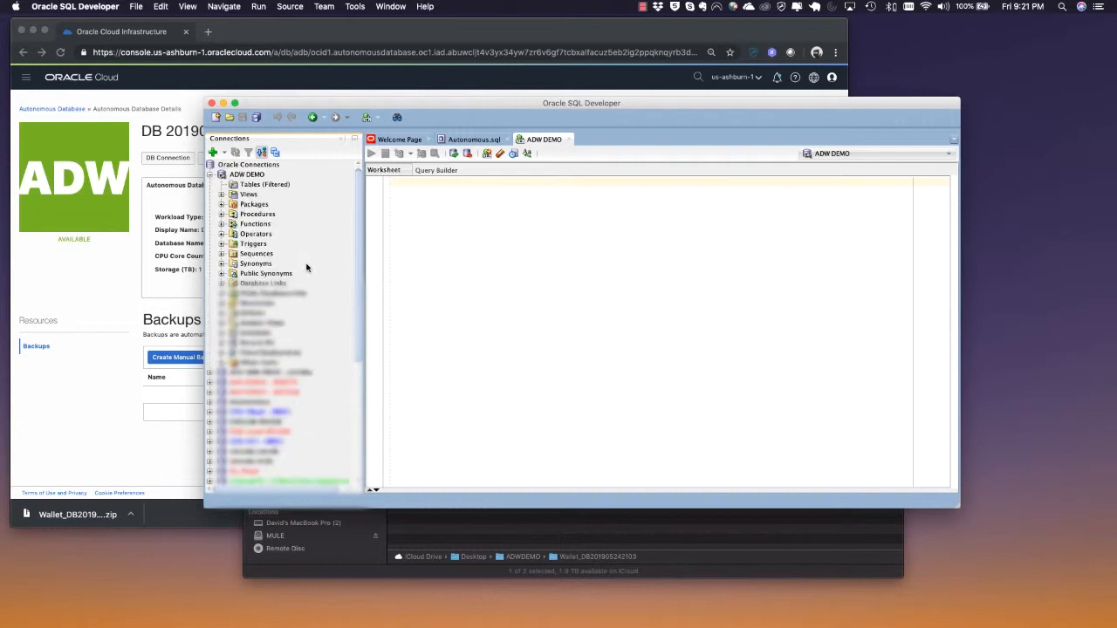
drag(362, 107, 314, 192)
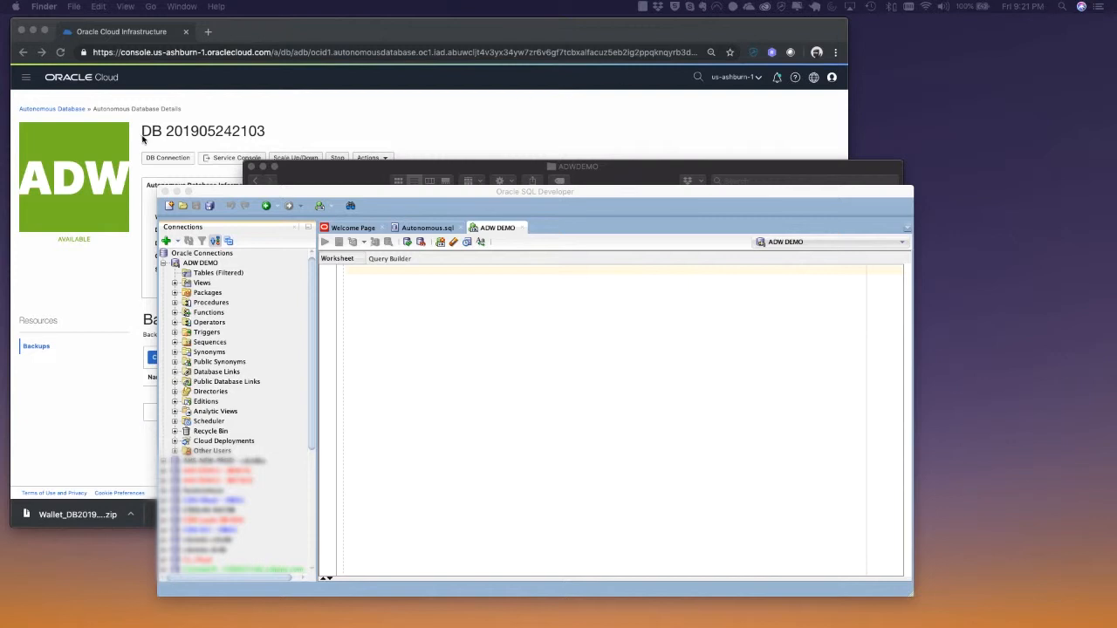
Switch back to the browser and open the database's Service Console
click(221, 160)
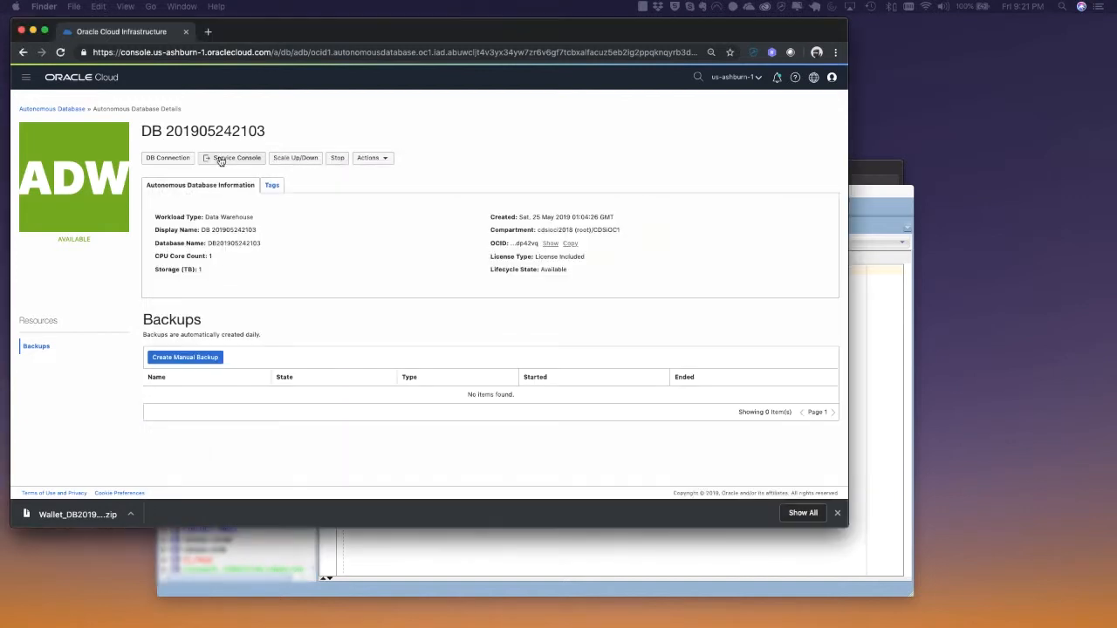
click(218, 156)
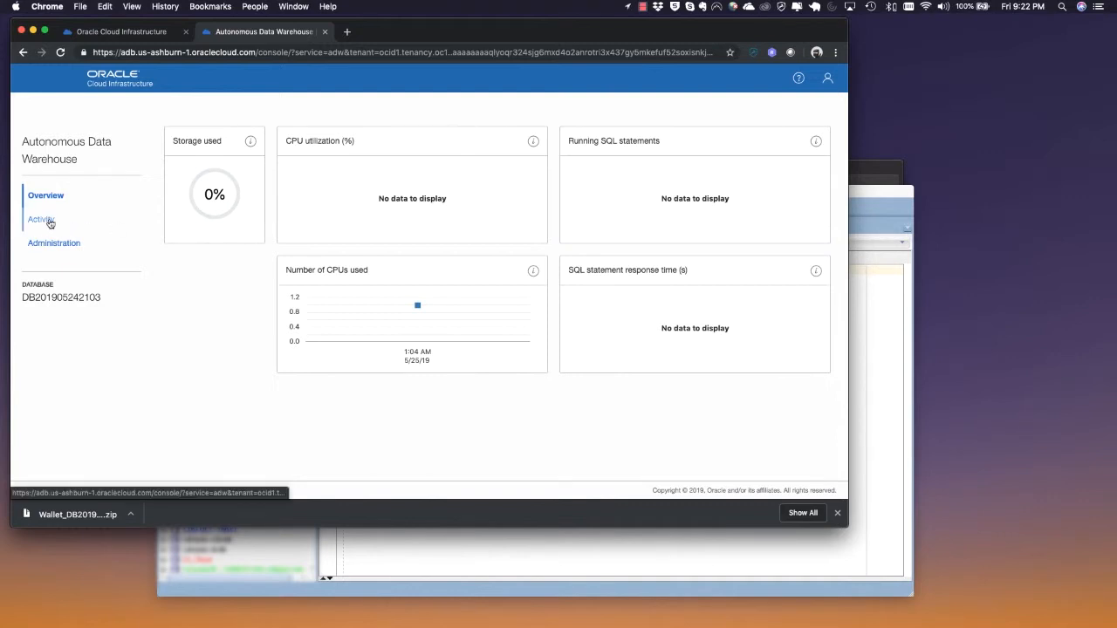
Examine the Service Console's Activity page, including the Monitor charts and the Monitored SQL tab, then return to Overview
click(50, 222)
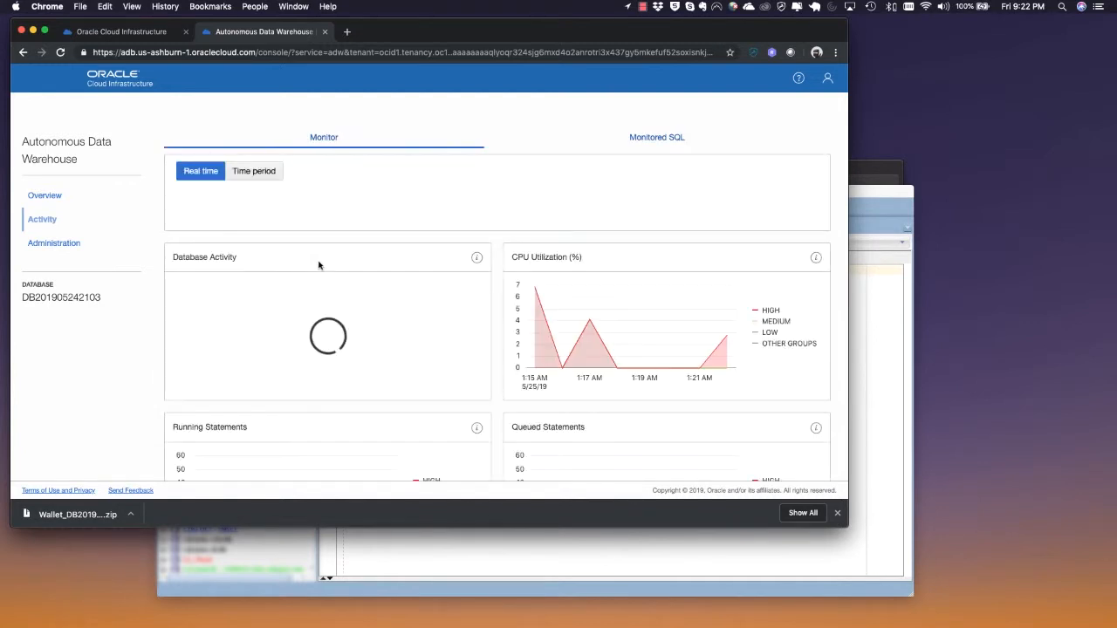
scroll(321, 265, down, 3)
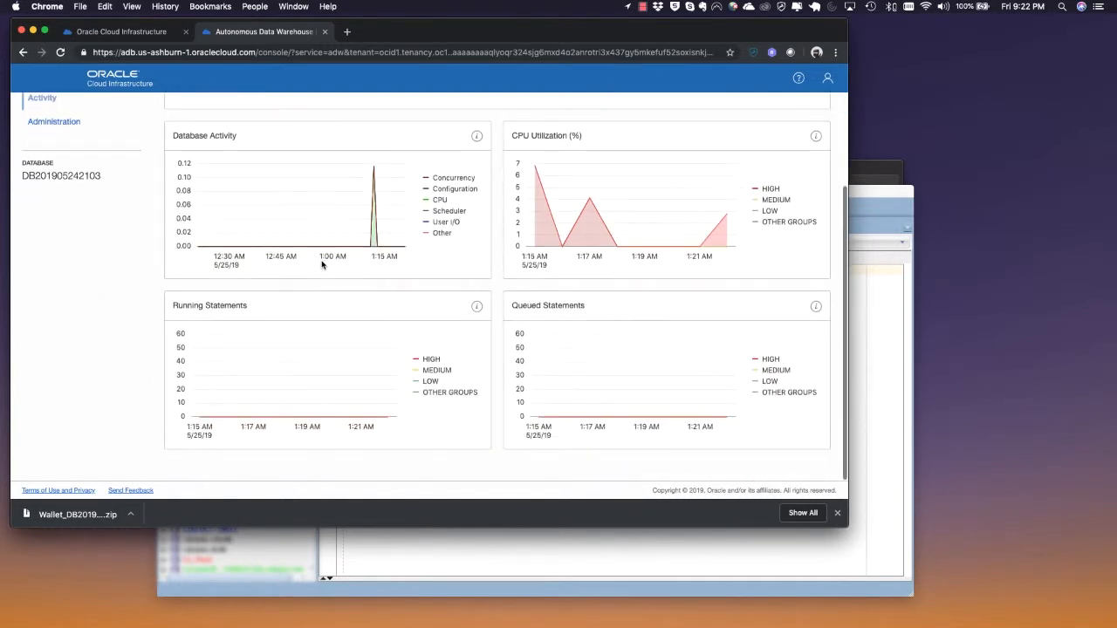
scroll(323, 261, up, 2)
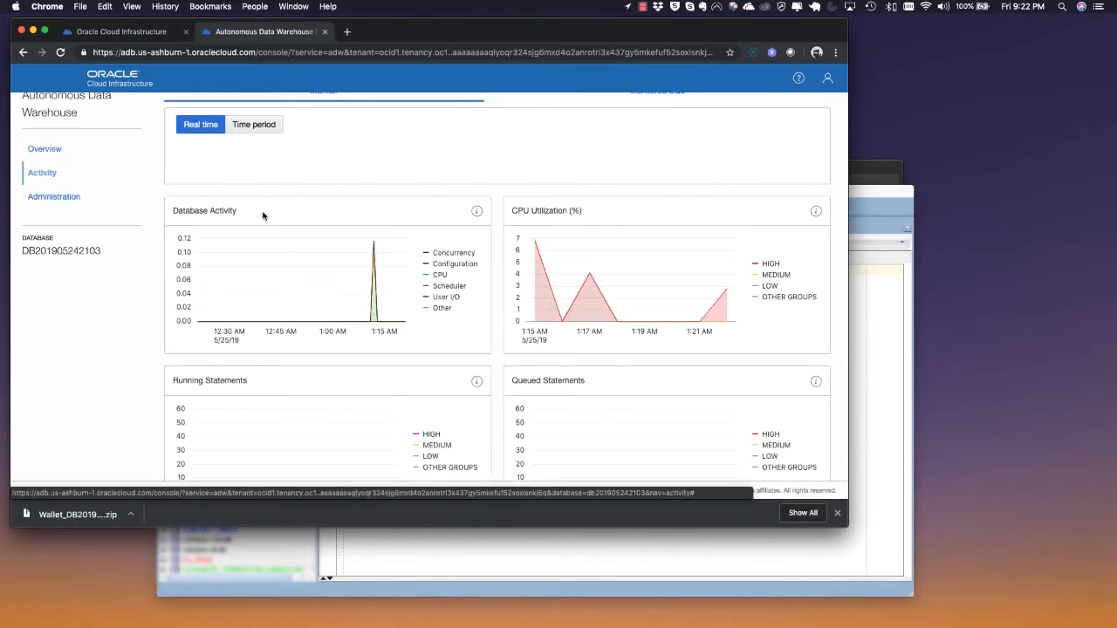
scroll(262, 214, up, 2)
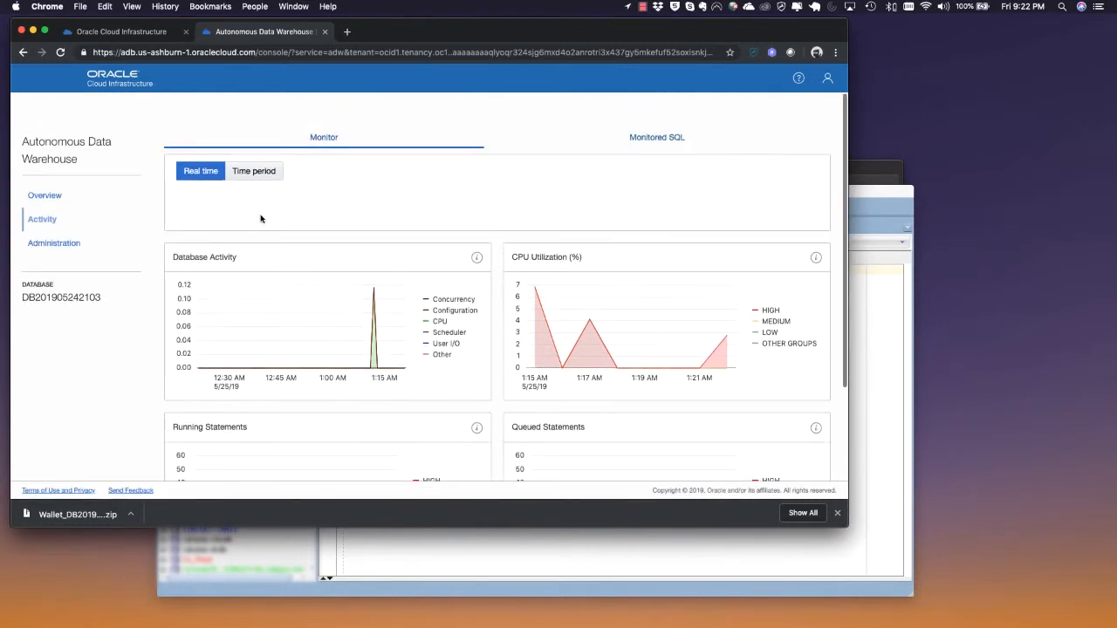
click(656, 140)
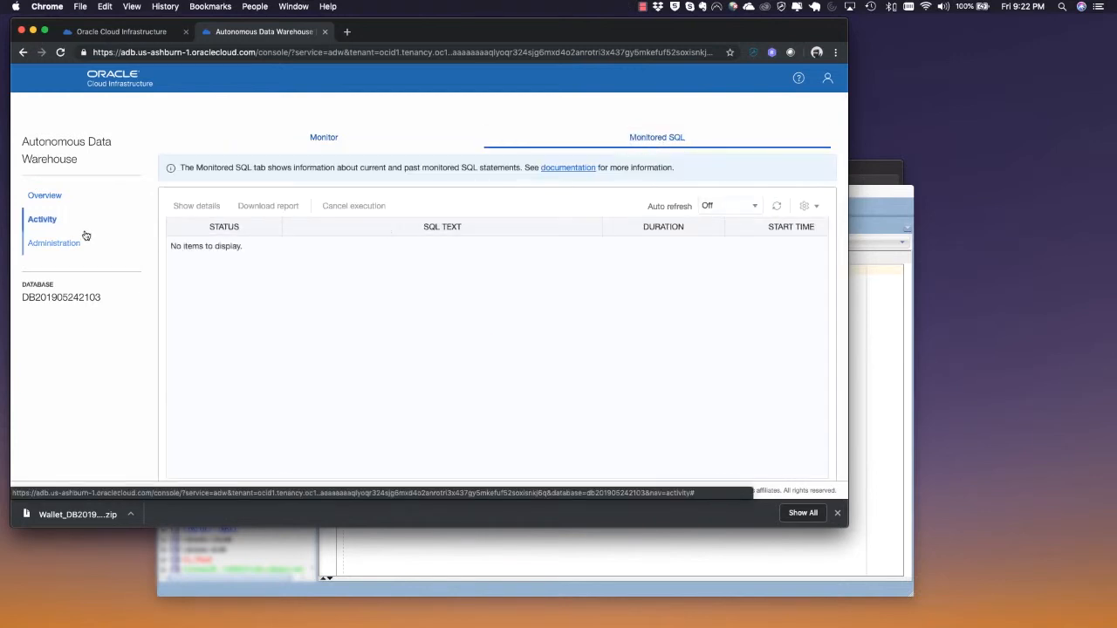
click(336, 145)
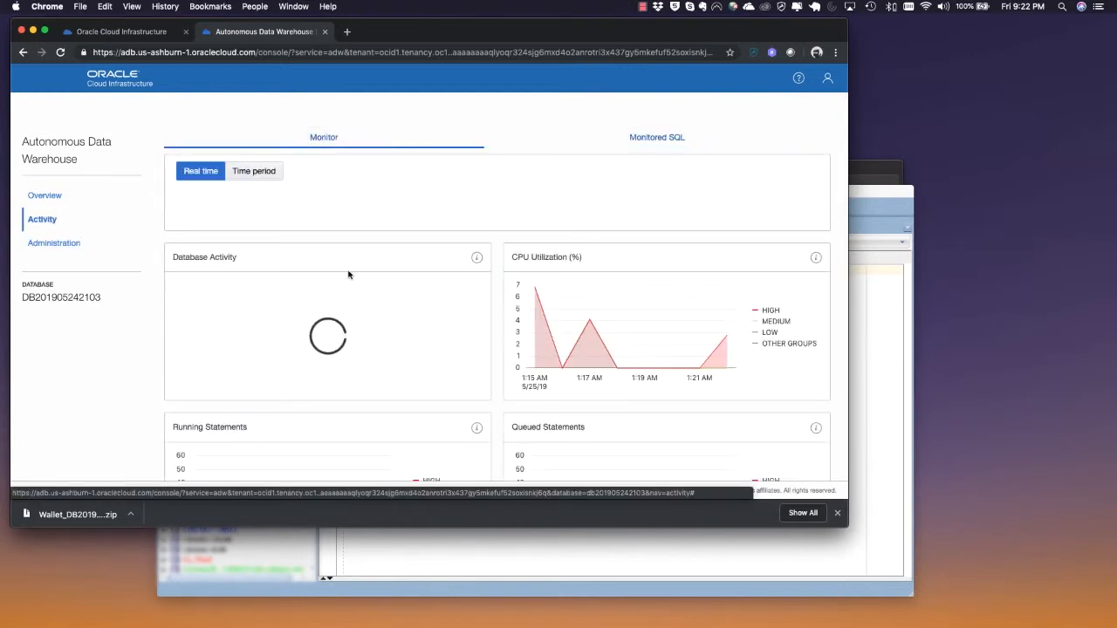
scroll(348, 280, down, 3)
scroll(347, 281, up, 3)
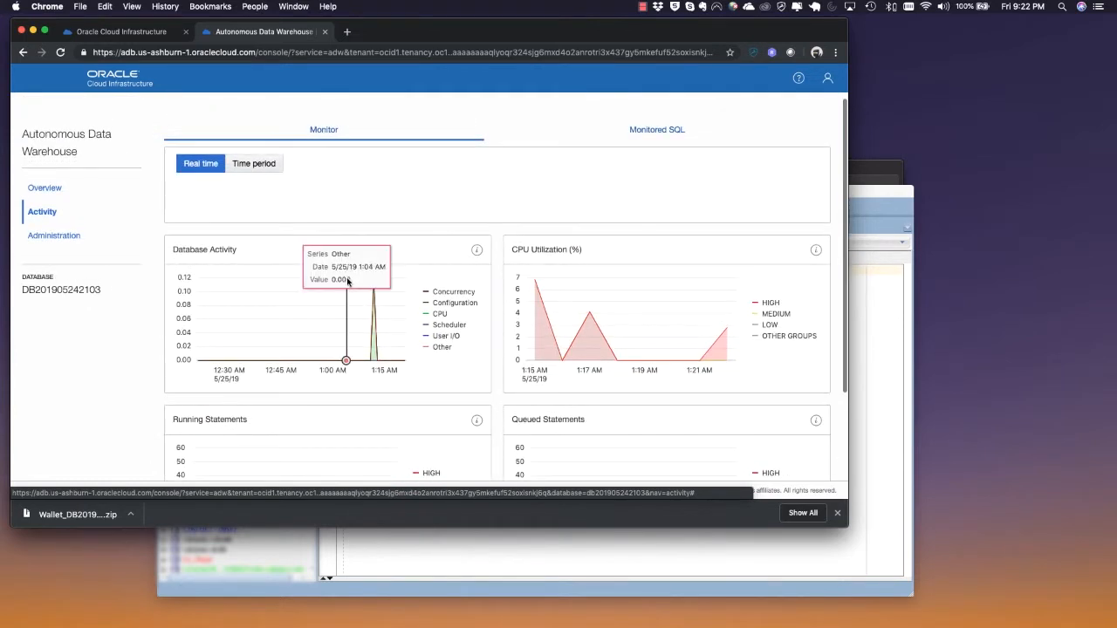
click(49, 188)
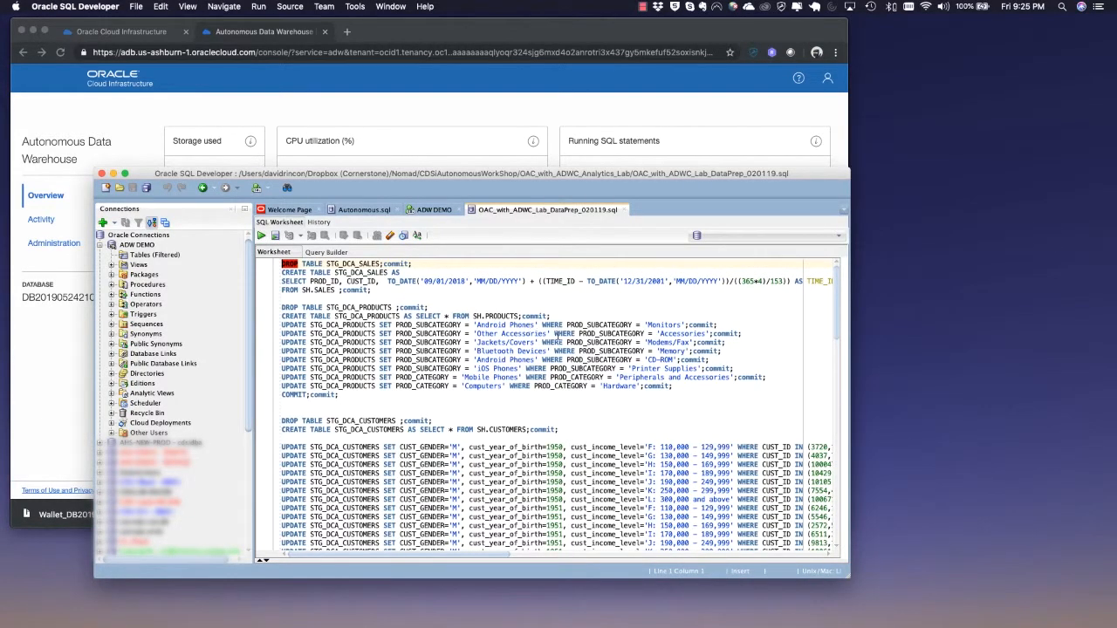
Run the whole OAC_with_ADWC_Lab_DataPrep_020119.sql script against the ADW DEMO connection
scroll(384, 333, down, 10)
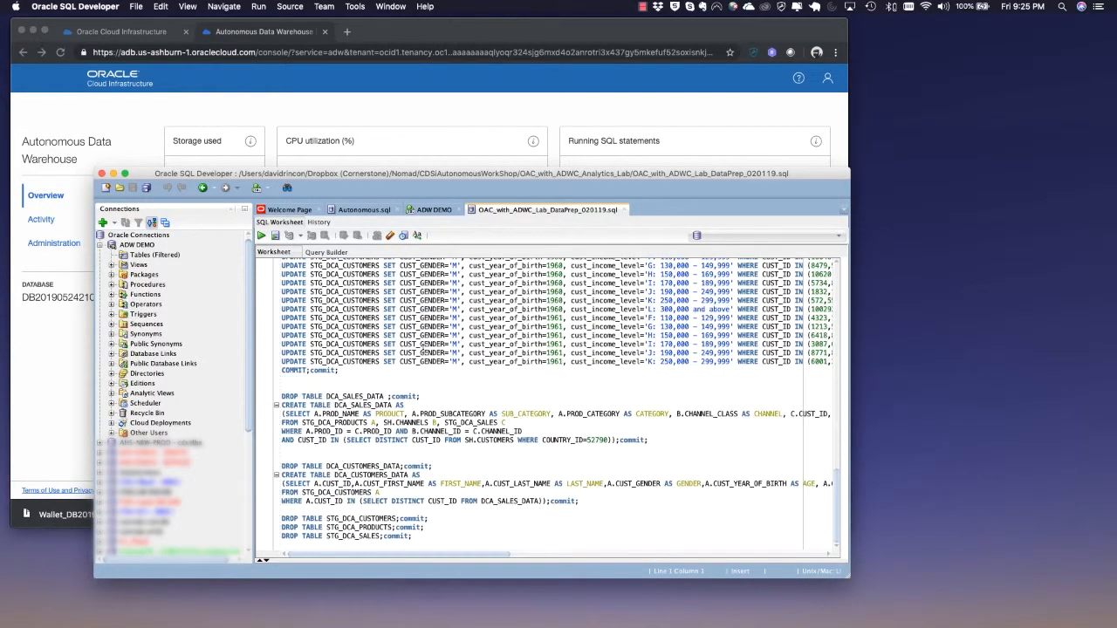
scroll(411, 345, up, 10)
scroll(421, 351, right, 2)
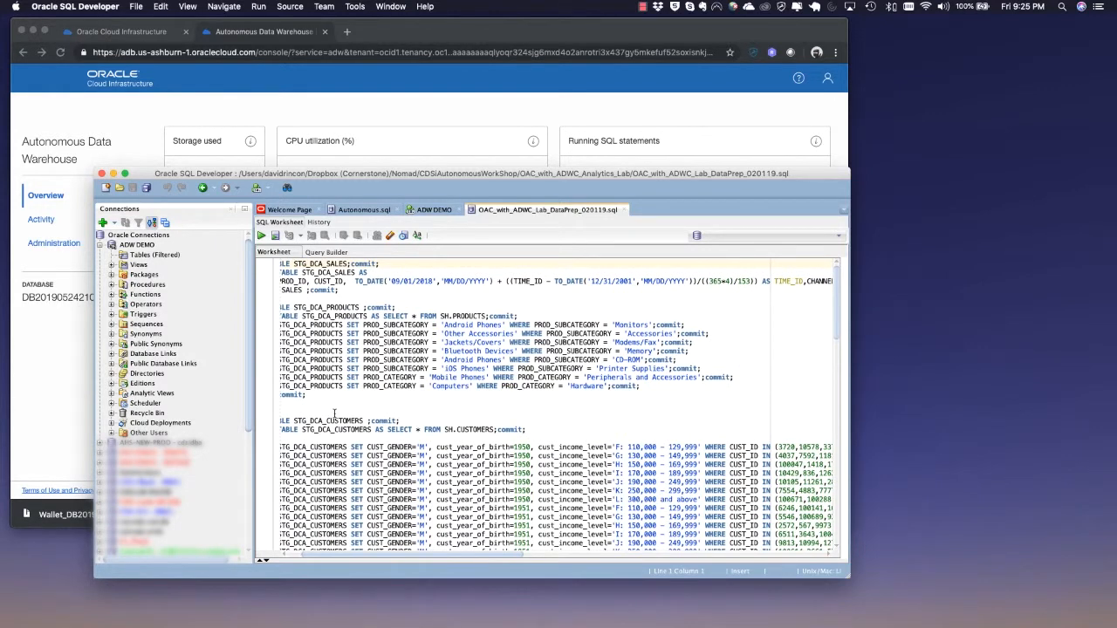
scroll(334, 414, left, 2)
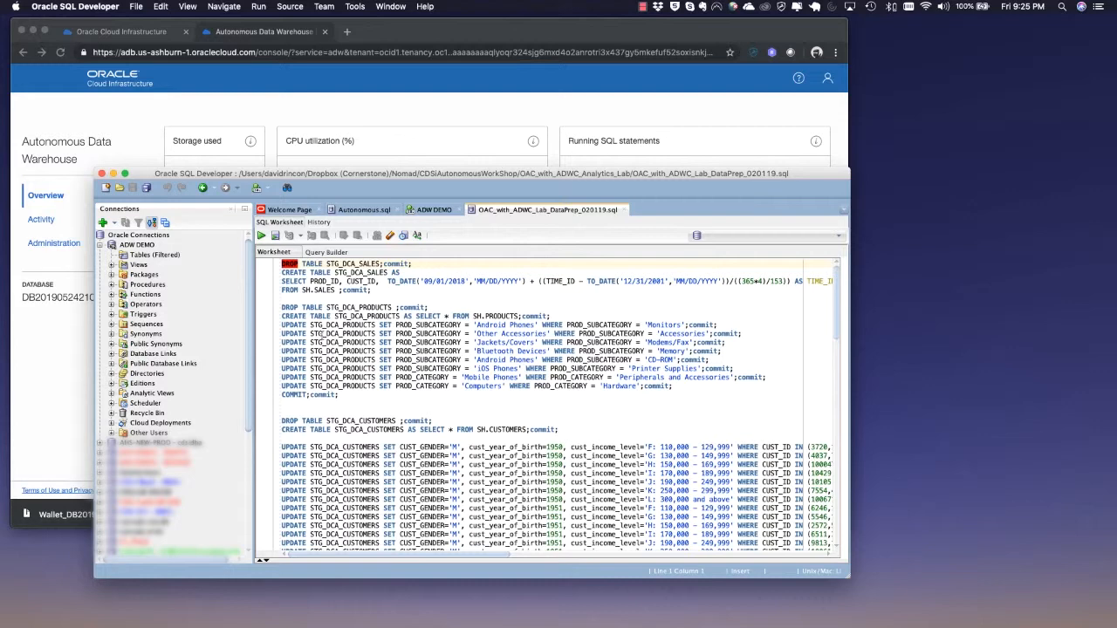
scroll(428, 410, down, 15)
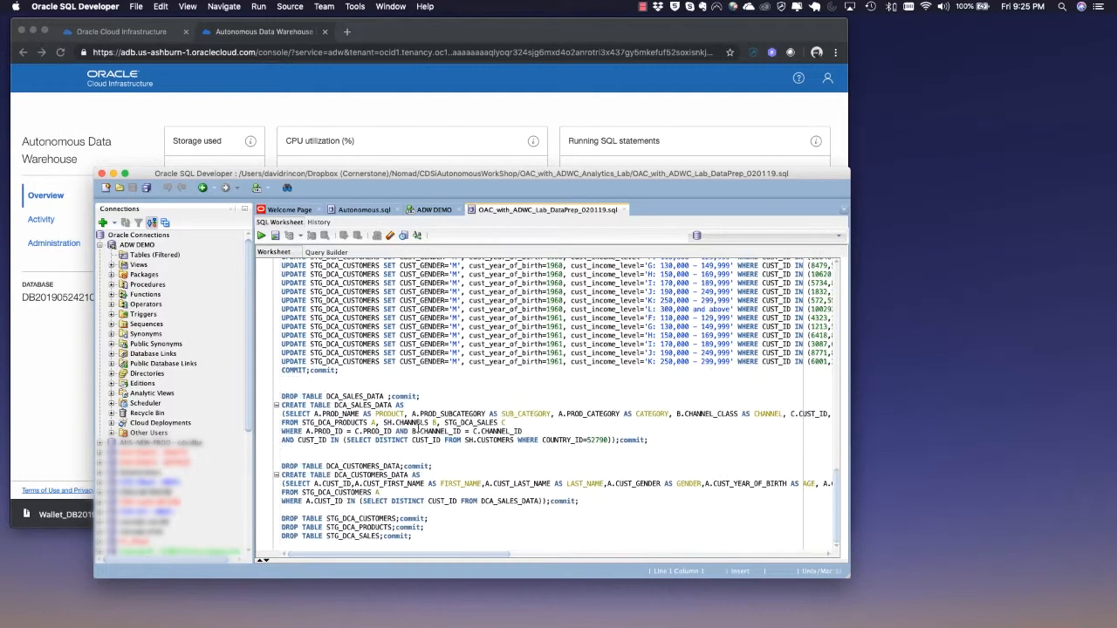
drag(420, 539, 102, 4)
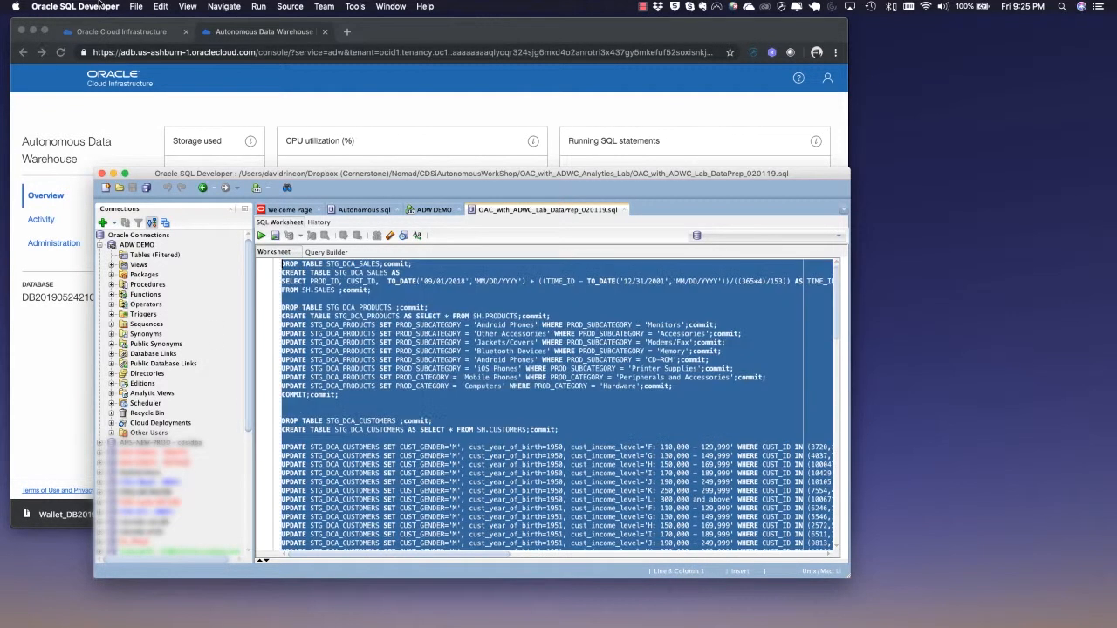
click(261, 237)
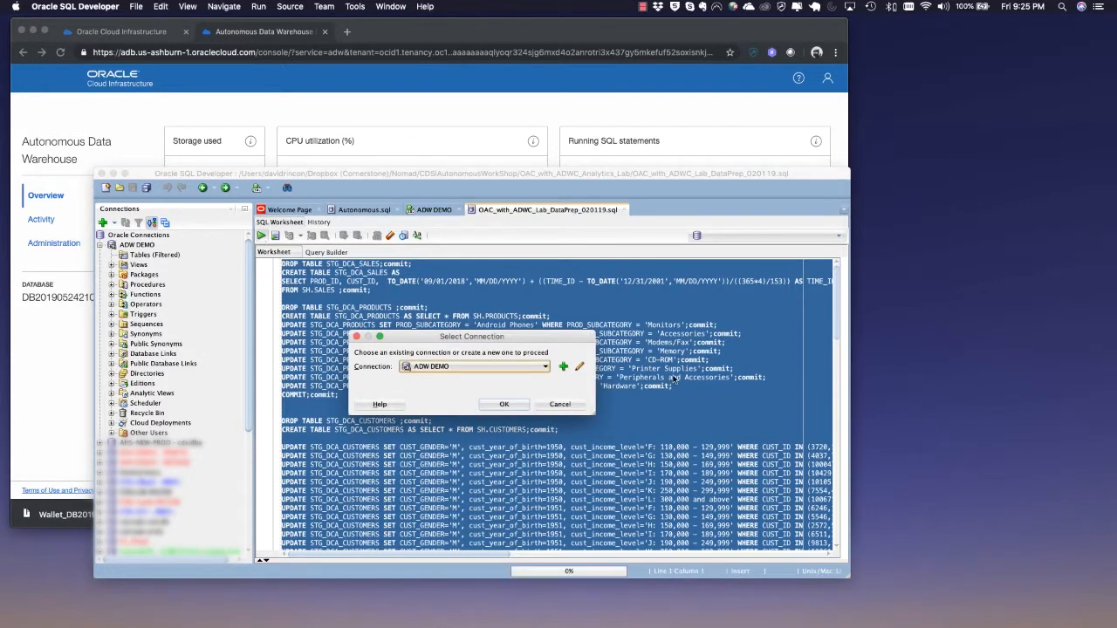
click(507, 405)
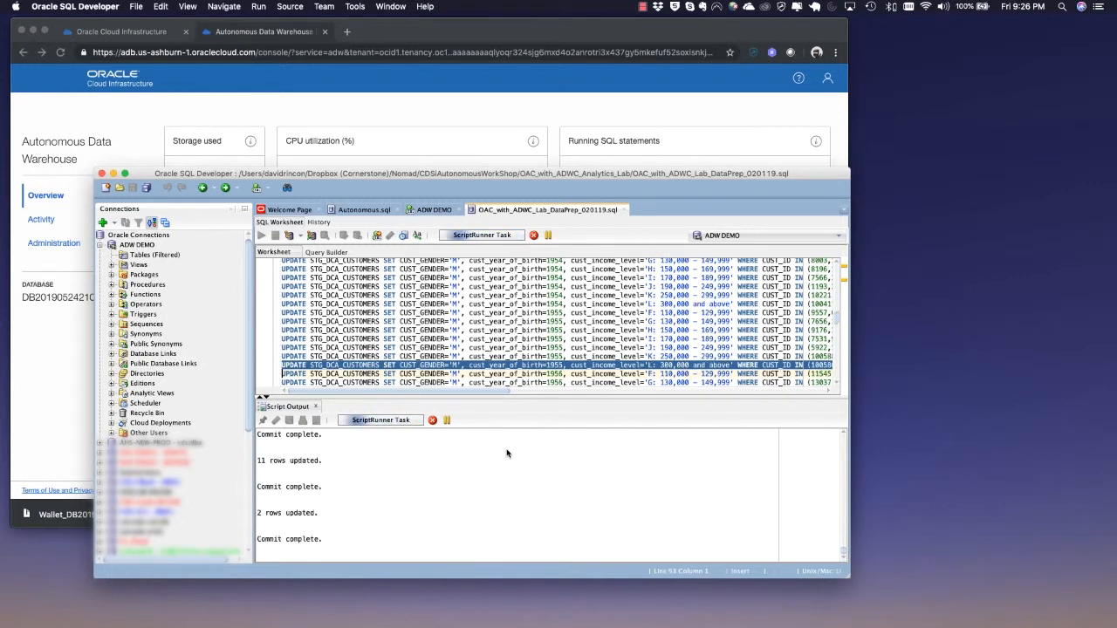
Move the SQL Developer window aside and review the Activity charts in the Service Console while the script runs
drag(487, 175, 670, 187)
click(460, 85)
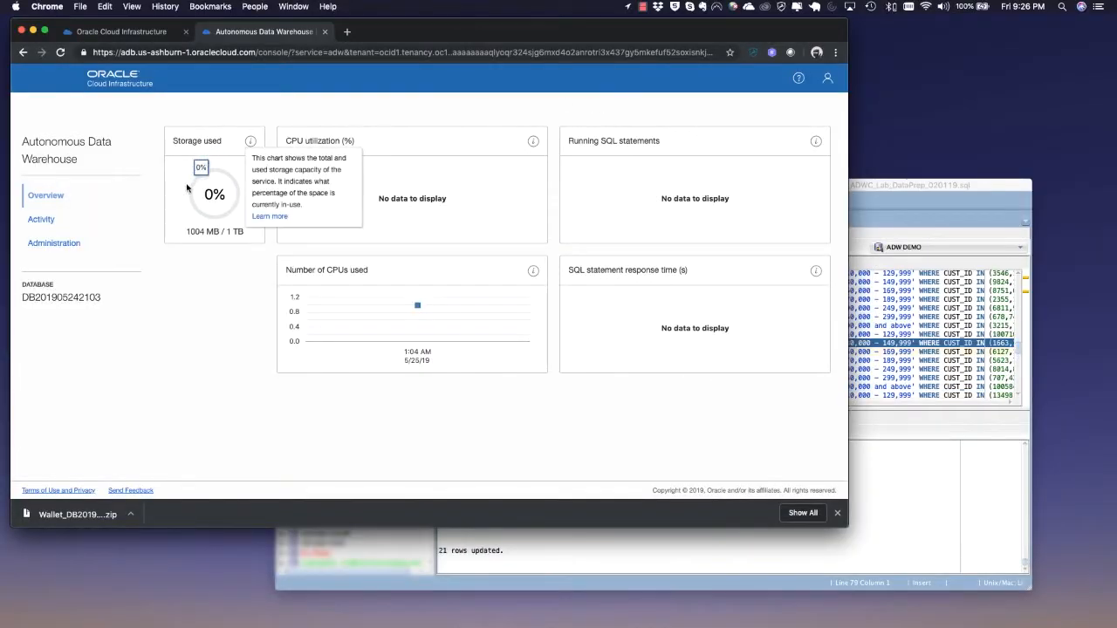
click(42, 222)
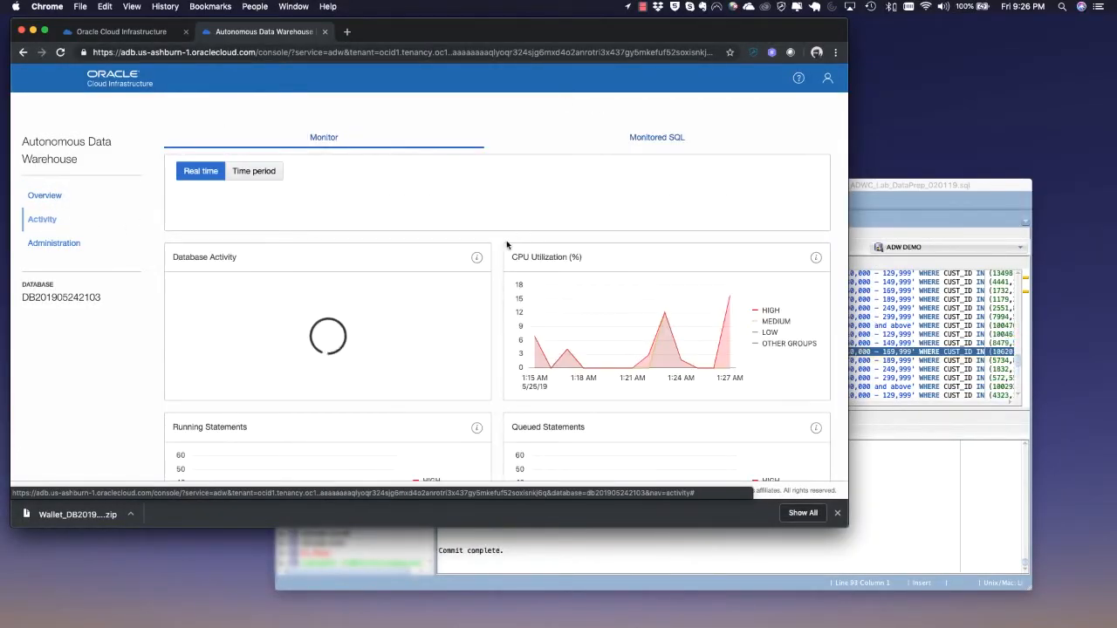
scroll(503, 244, down, 3)
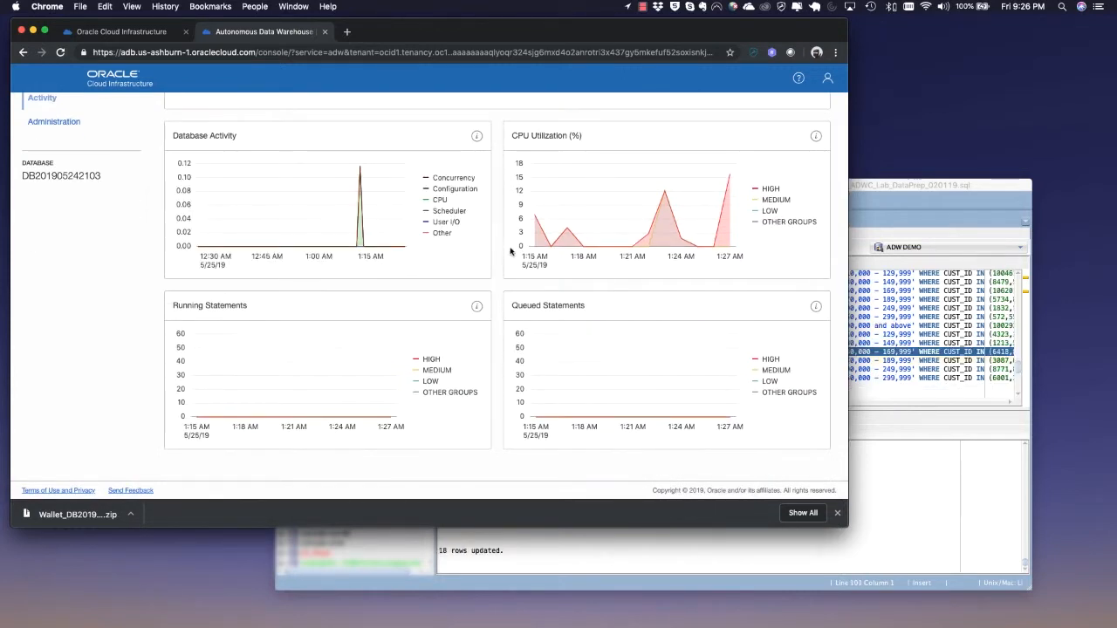
scroll(513, 250, up, 3)
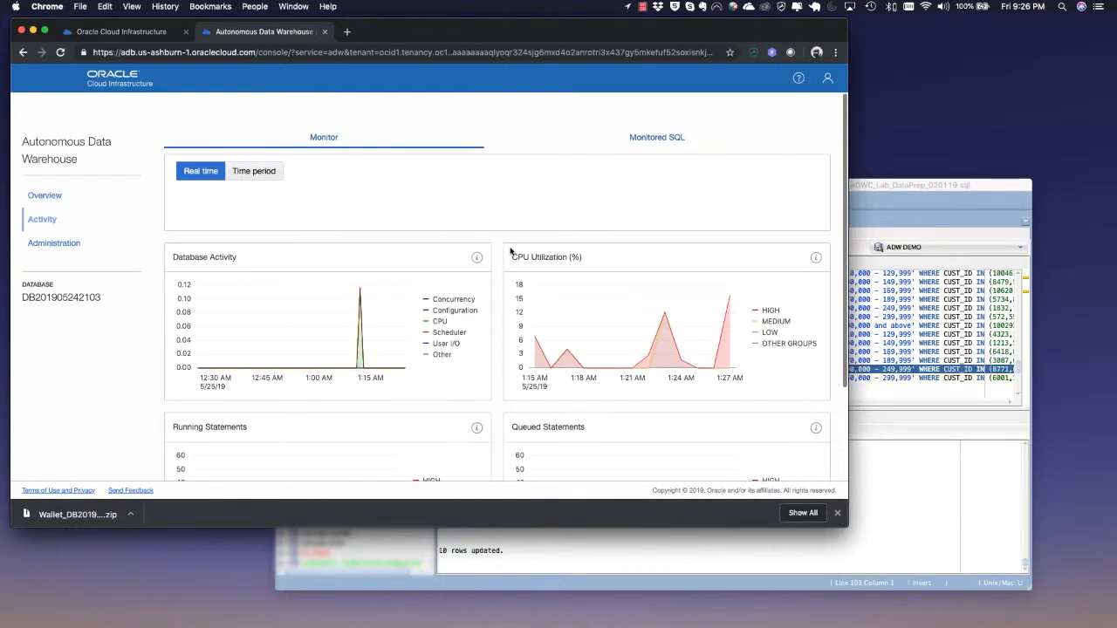
click(44, 198)
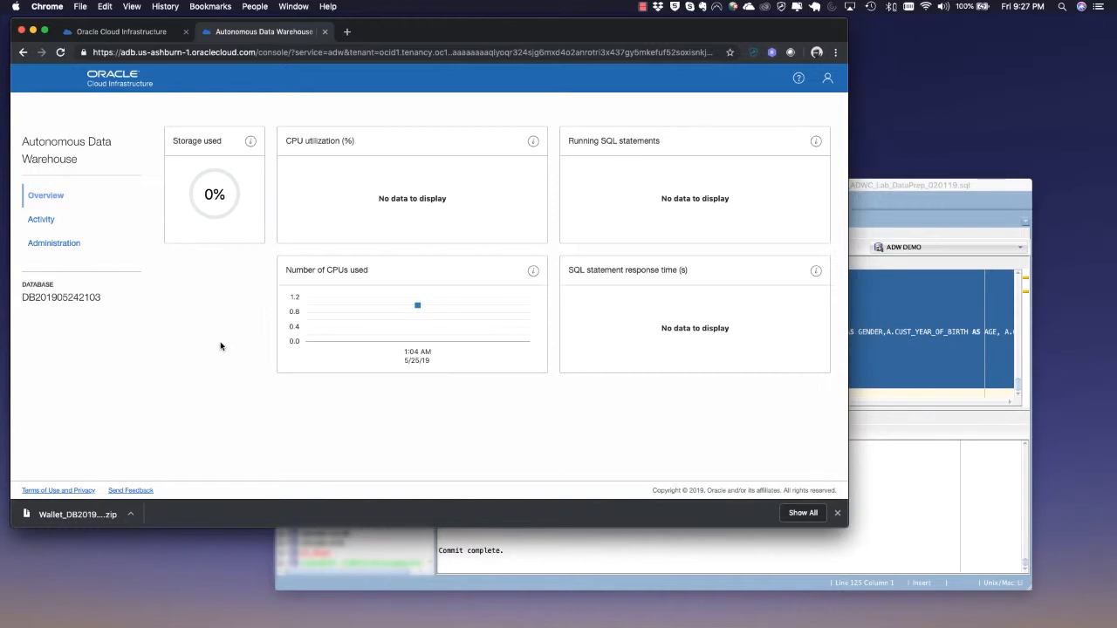
Recheck the Activity monitor charts and refresh the Monitored SQL list in the Service Console
click(41, 220)
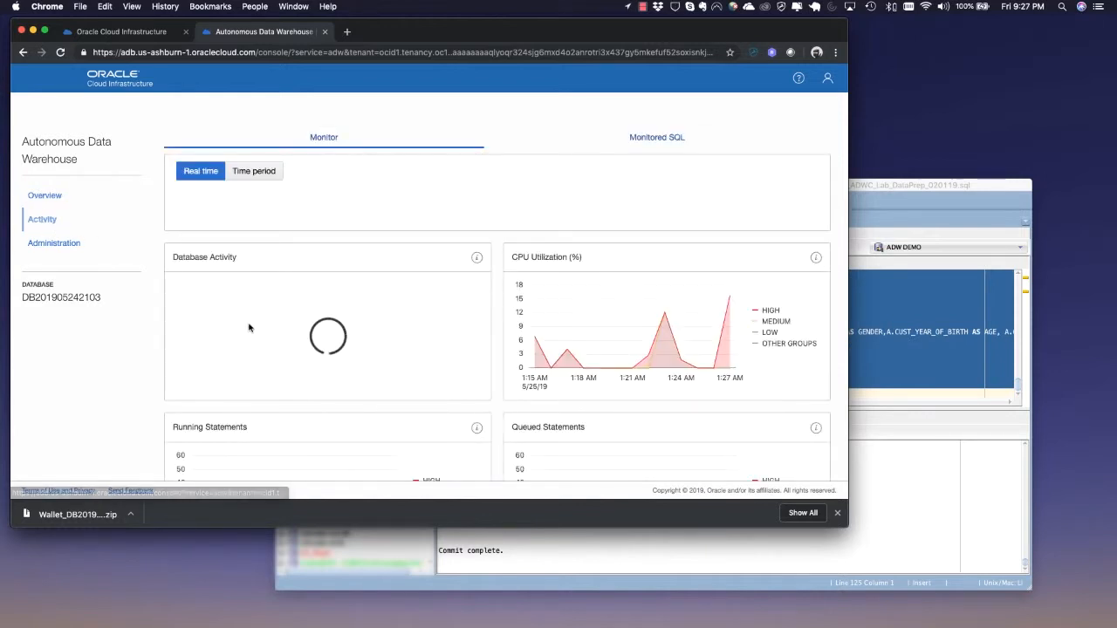
scroll(248, 328, down, 2)
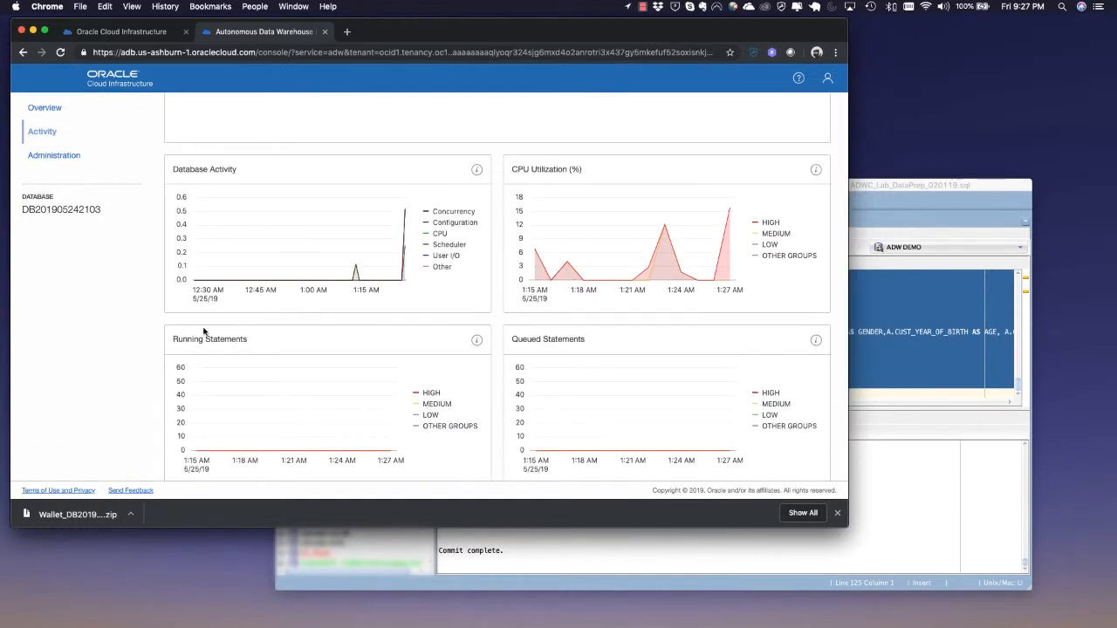
scroll(145, 325, up, 2)
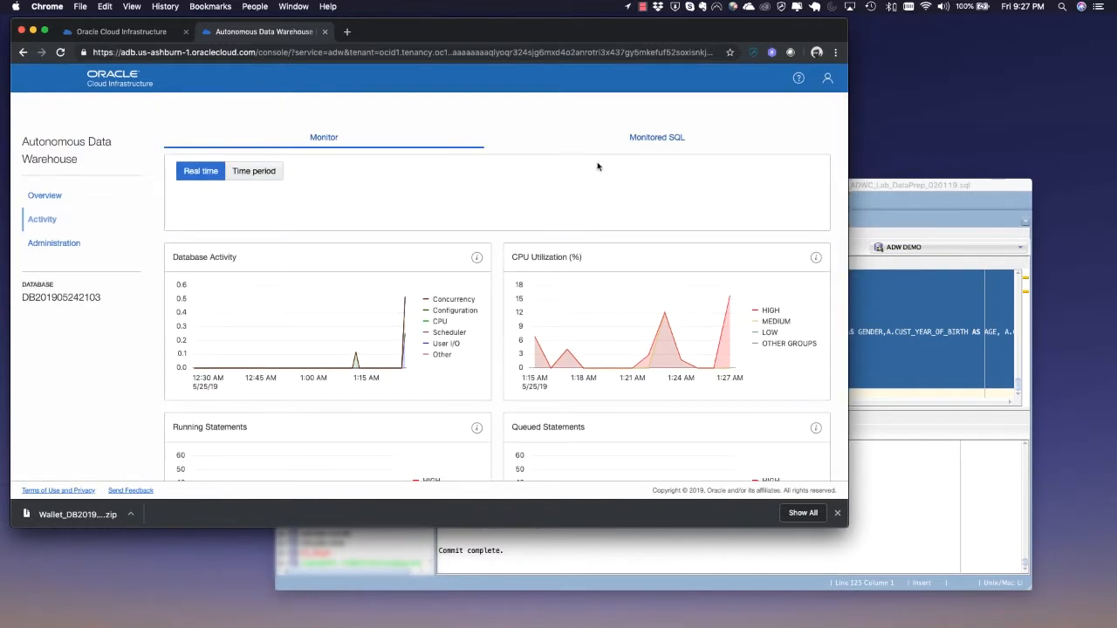
click(650, 137)
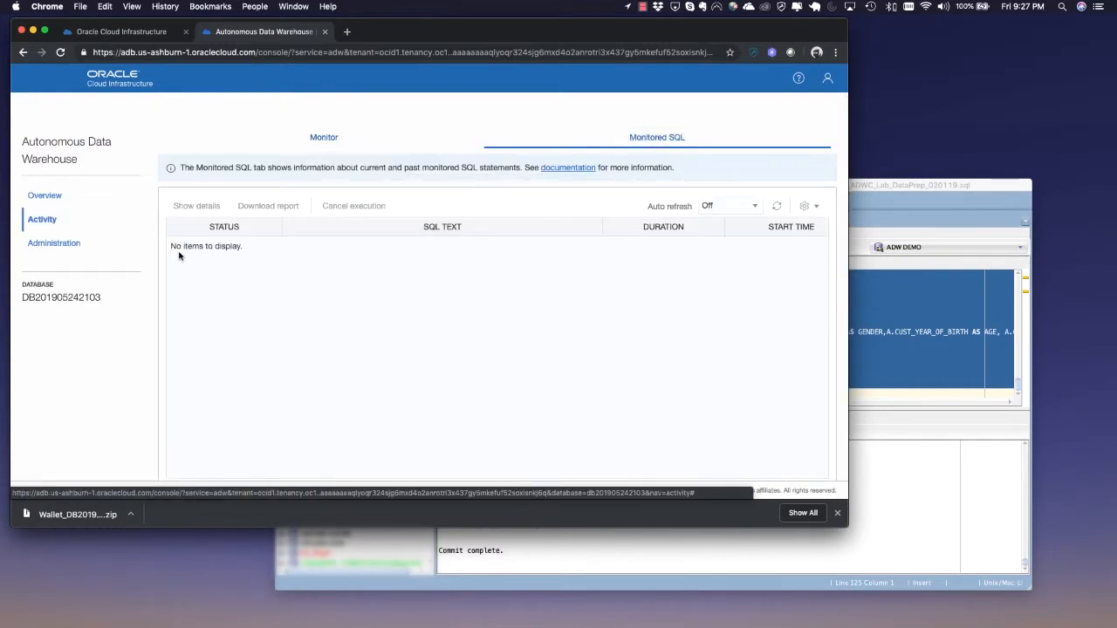
click(778, 207)
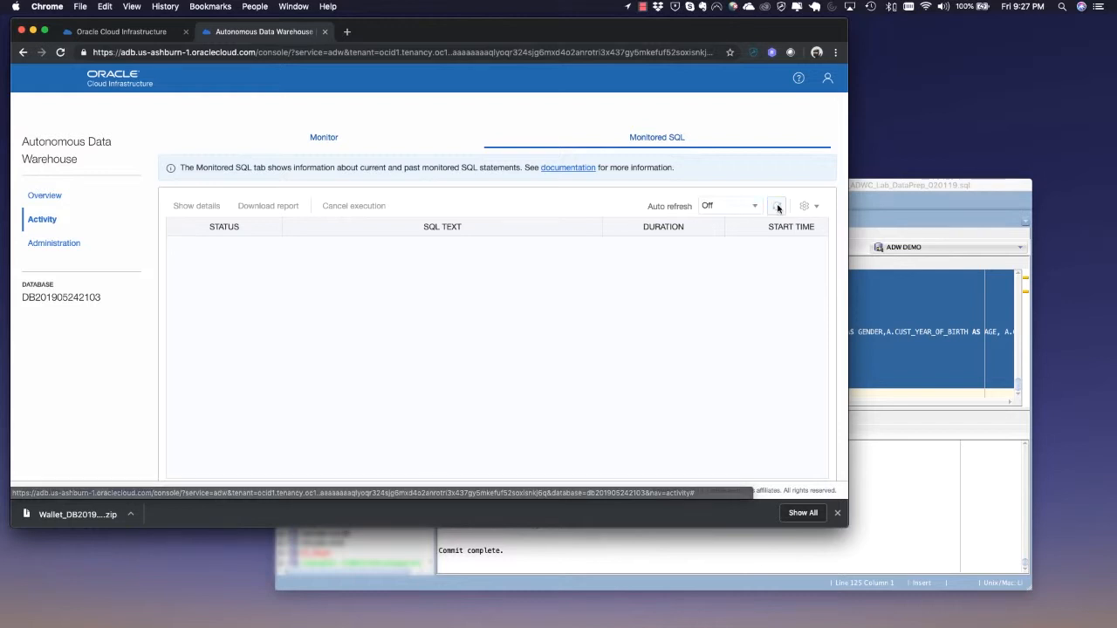
click(36, 197)
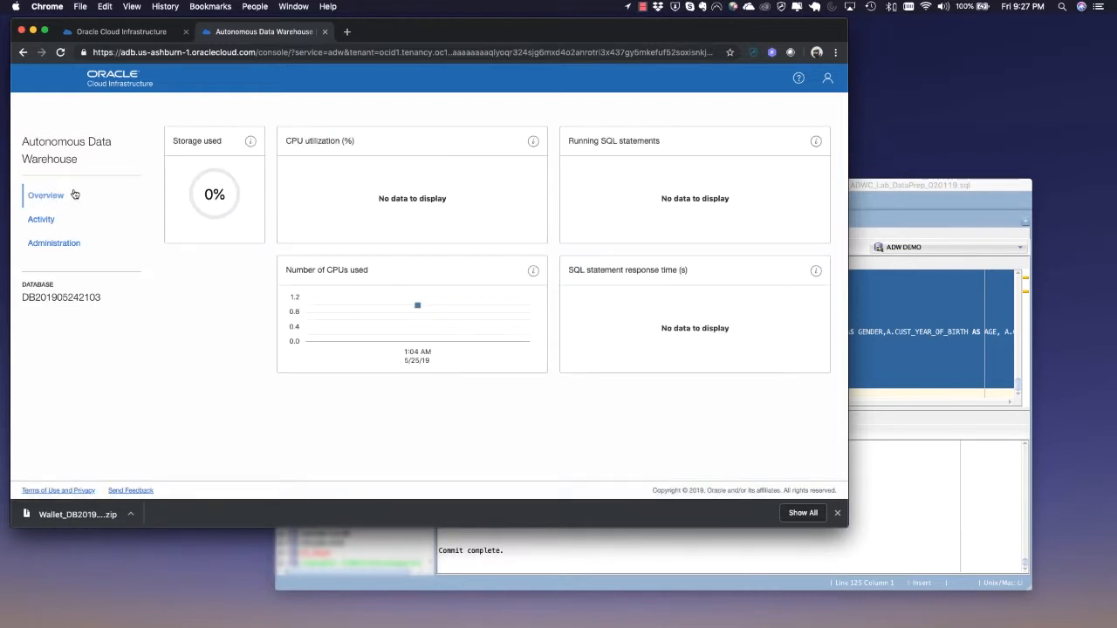
click(39, 220)
Open the Autonomous.sql worksheet and run the average credit limit by zipcode query on ADW DEMO, scrolling through its results
click(912, 183)
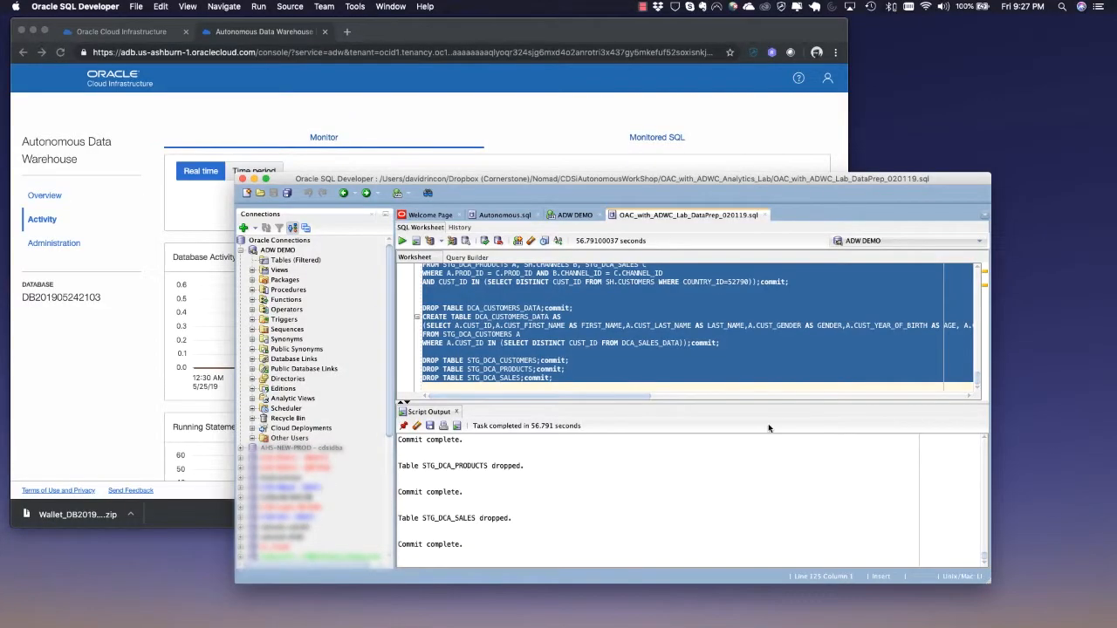
scroll(752, 475, up, 3)
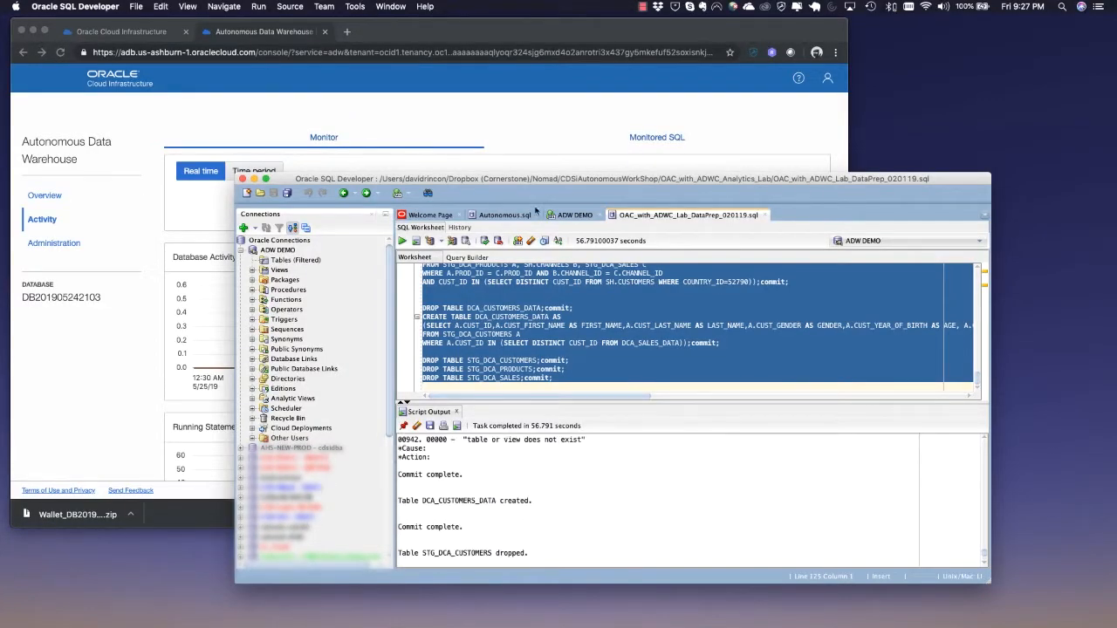
click(507, 215)
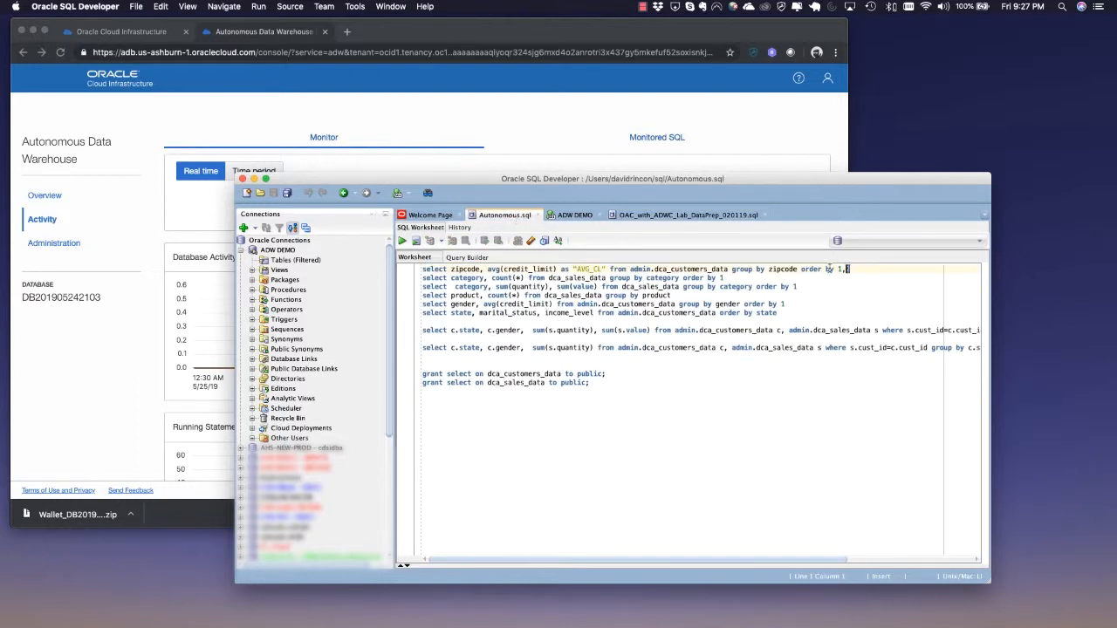
drag(848, 269, 402, 258)
click(402, 242)
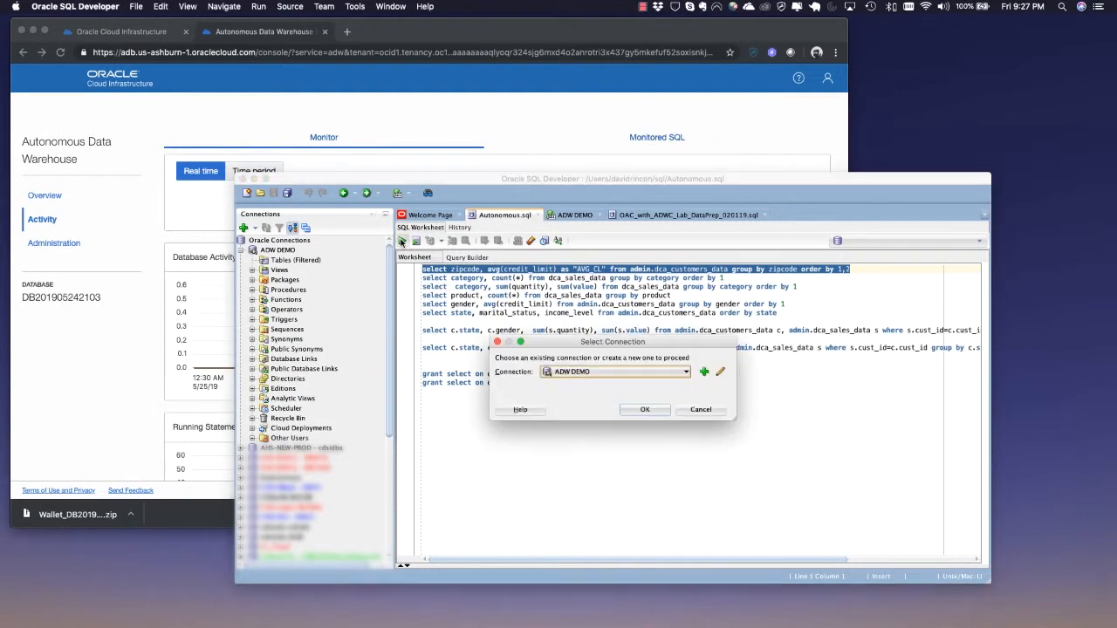
click(657, 415)
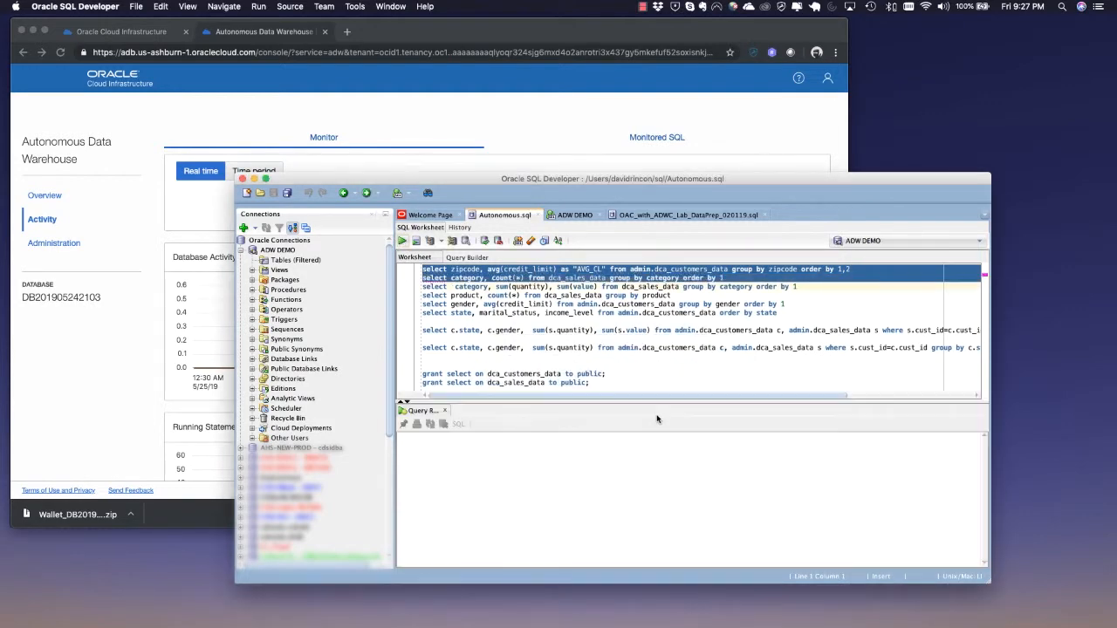
scroll(712, 493, down, 20)
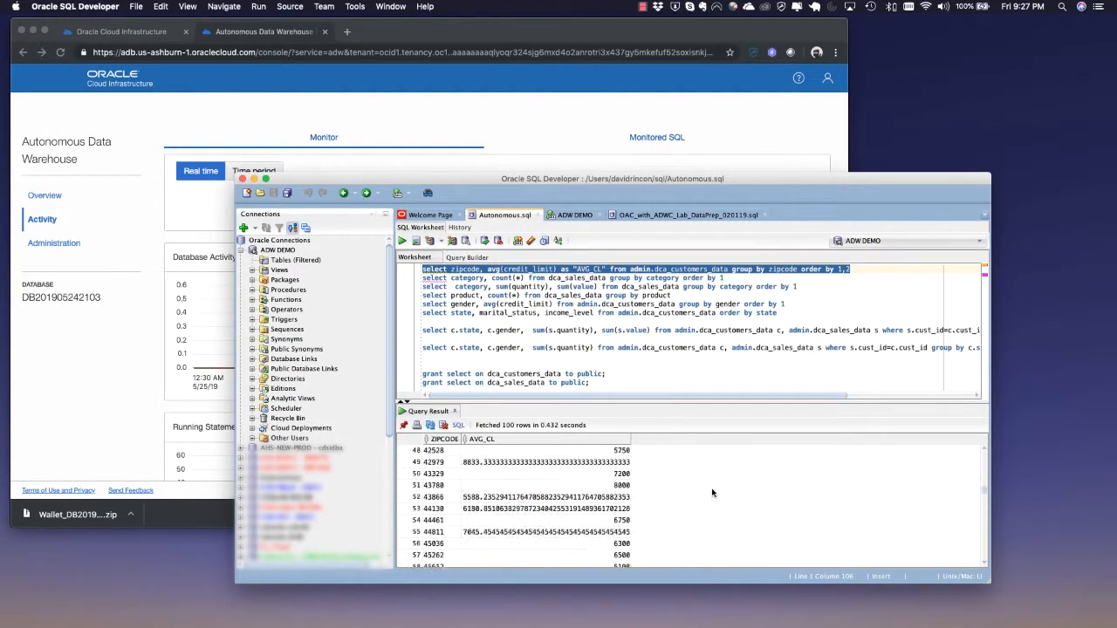
scroll(712, 494, up, 20)
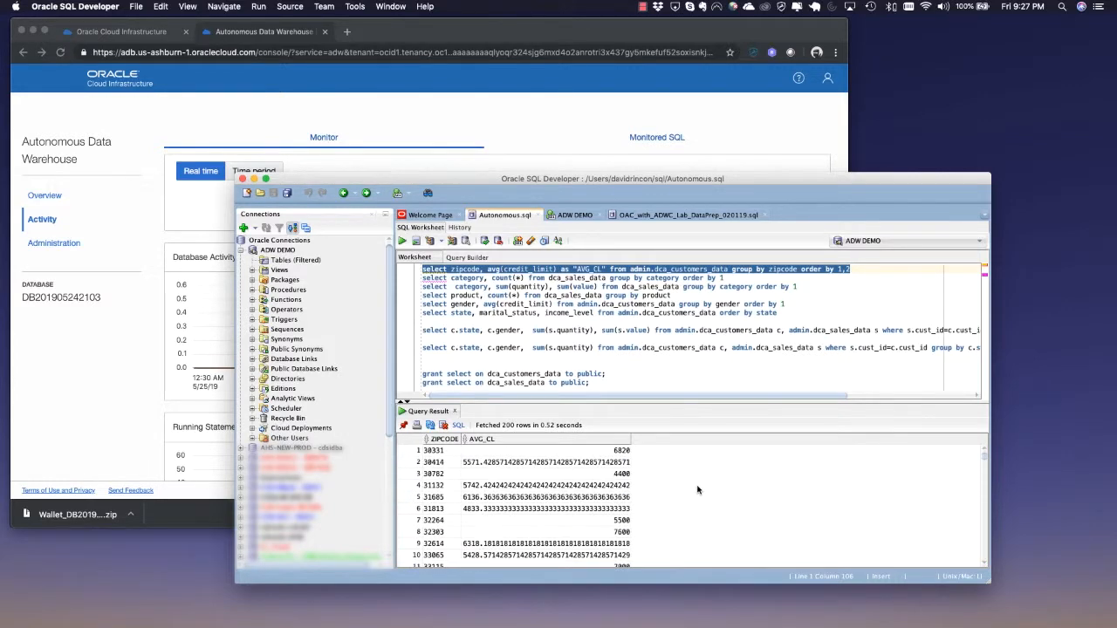
Run the category count query on dca_sales_data
click(725, 278)
drag(725, 278, 402, 279)
click(402, 241)
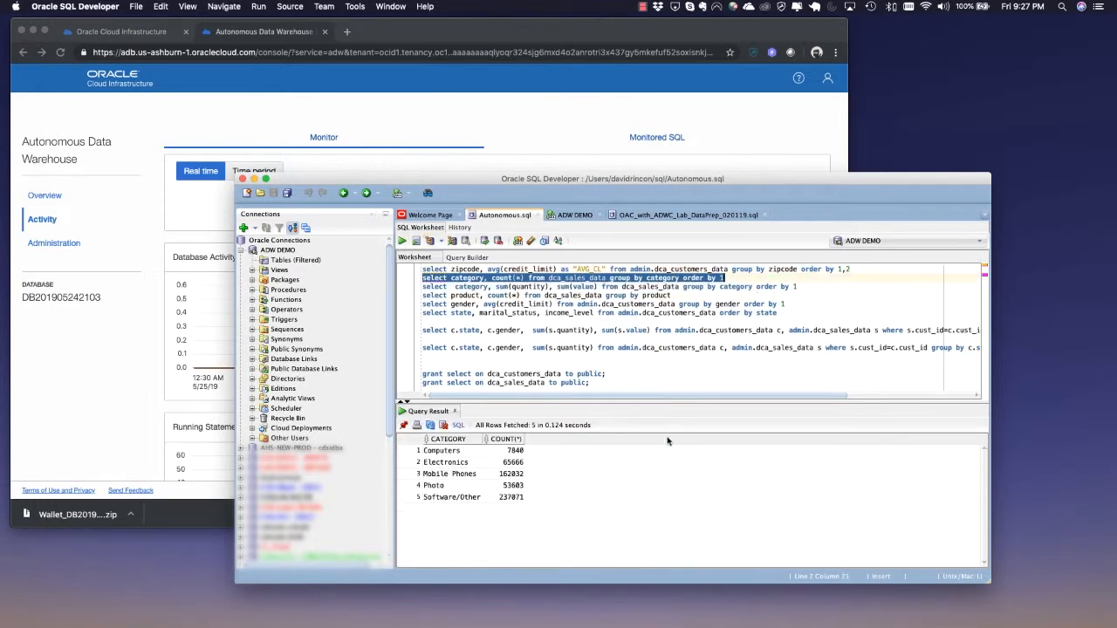
Run the query summing quantity and value by category on dca_sales_data
drag(797, 286, 372, 288)
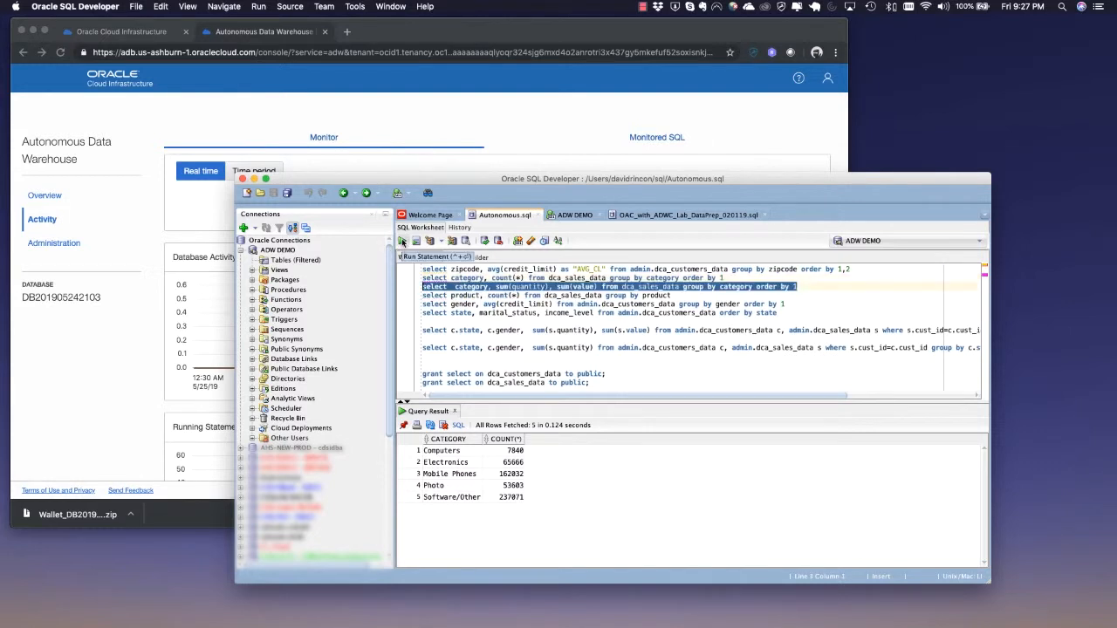
click(402, 242)
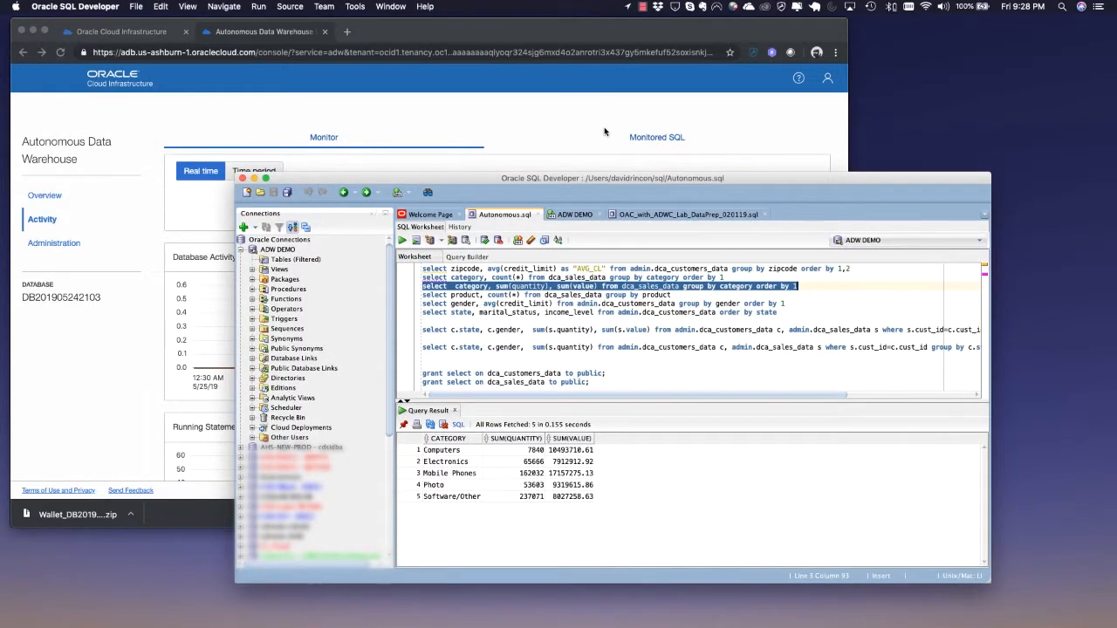
click(94, 33)
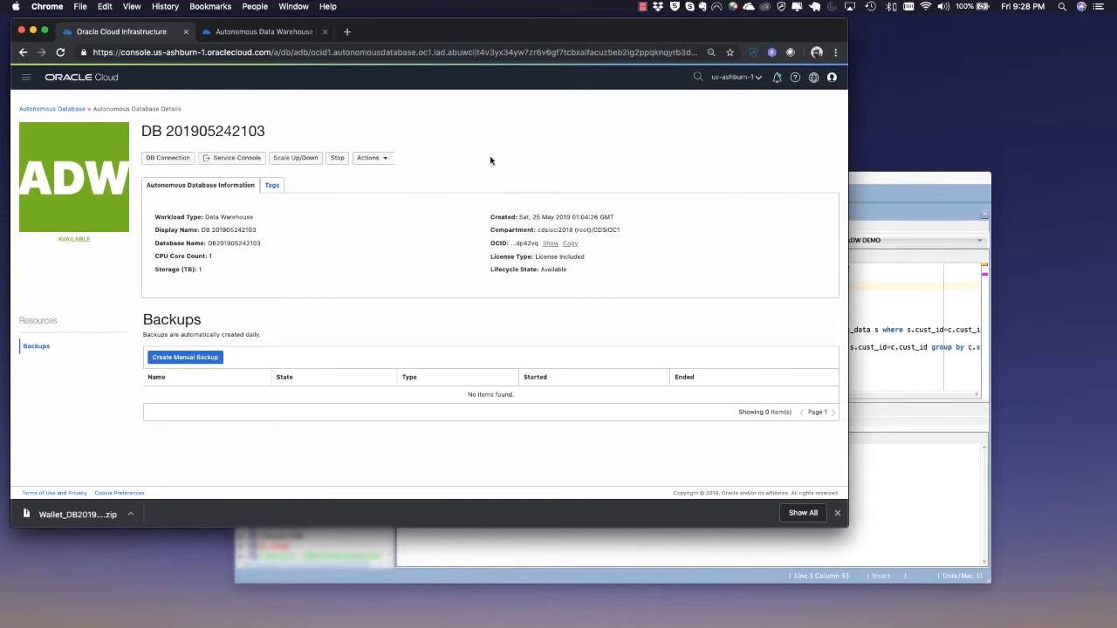
click(929, 183)
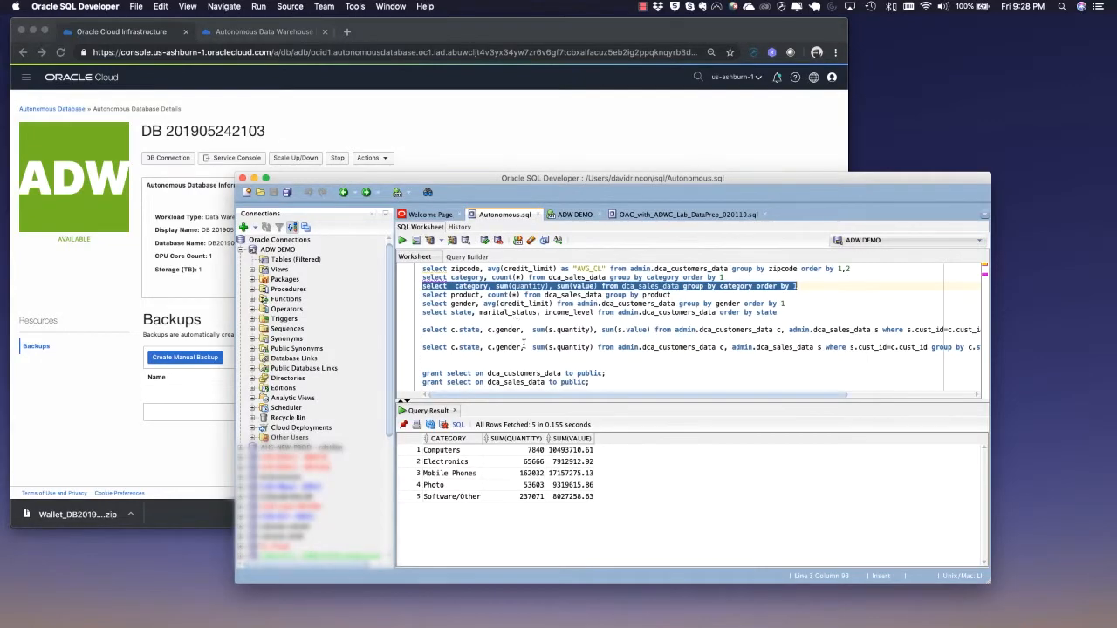
Run the state, marital status and income level query on dca_customers_data and scroll through its results
scroll(523, 347, right, 3)
scroll(524, 347, left, 3)
drag(786, 316, 410, 312)
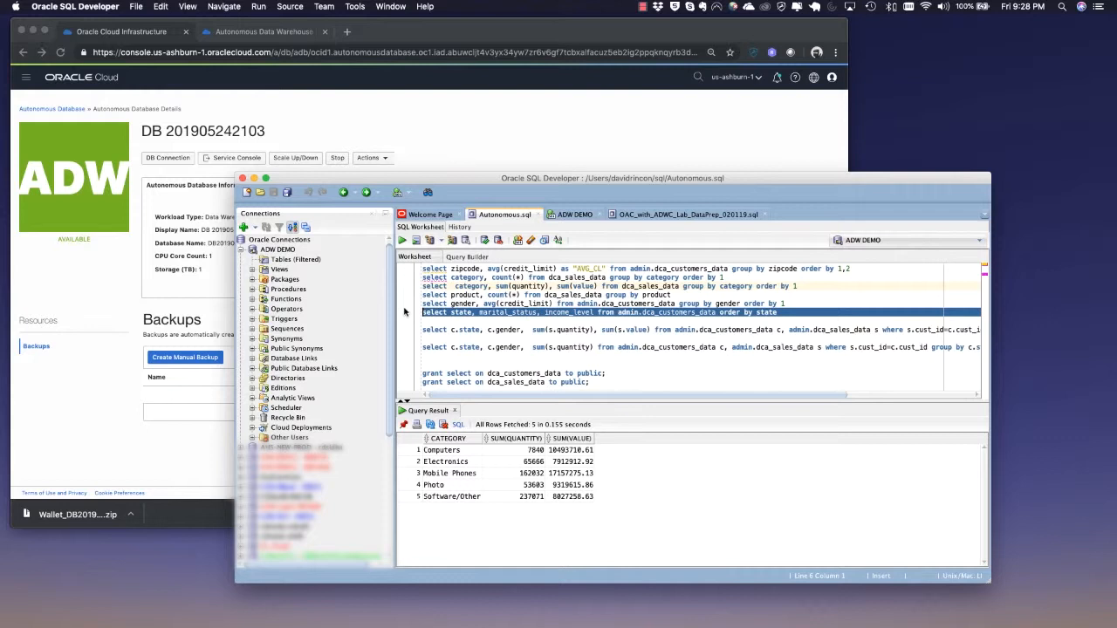
click(401, 241)
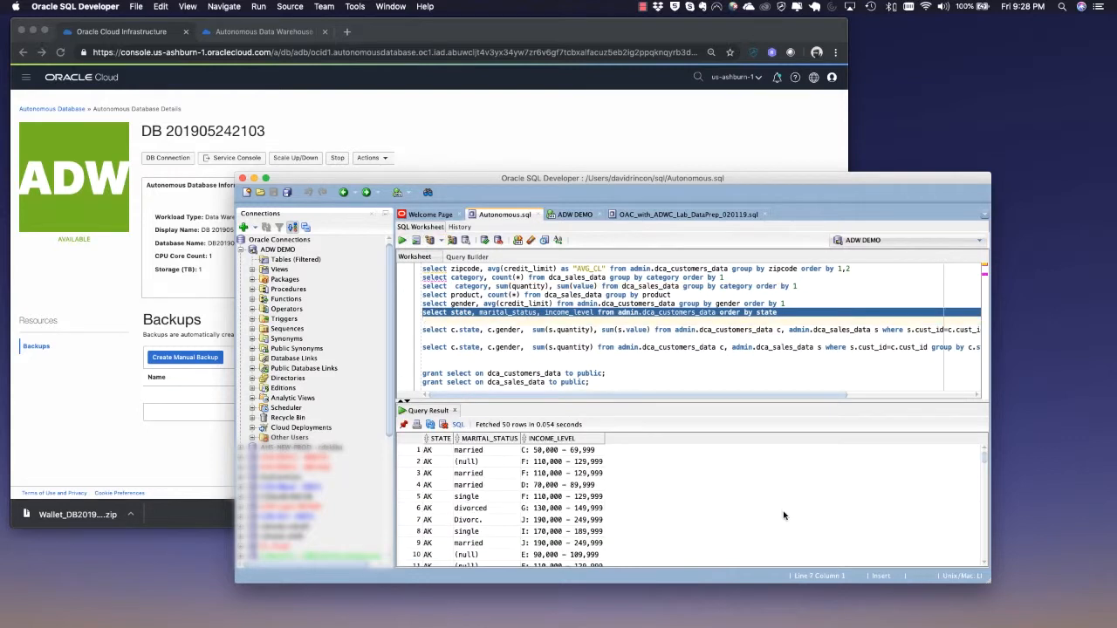
scroll(784, 516, down, 15)
scroll(724, 375, right, 2)
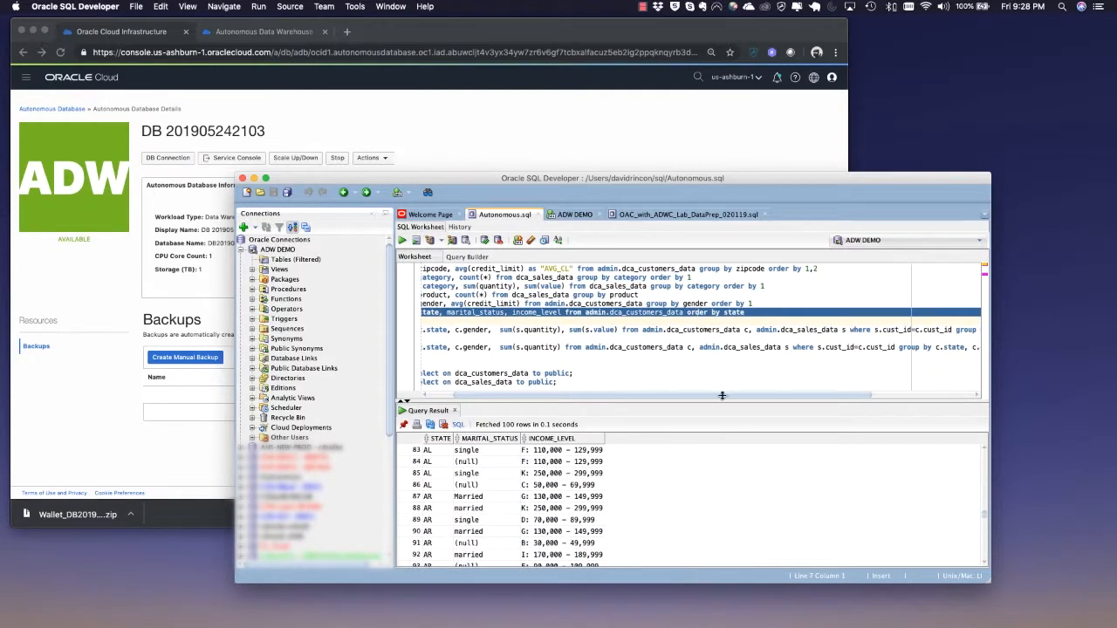
scroll(760, 511, up, 20)
scroll(716, 349, left, 2)
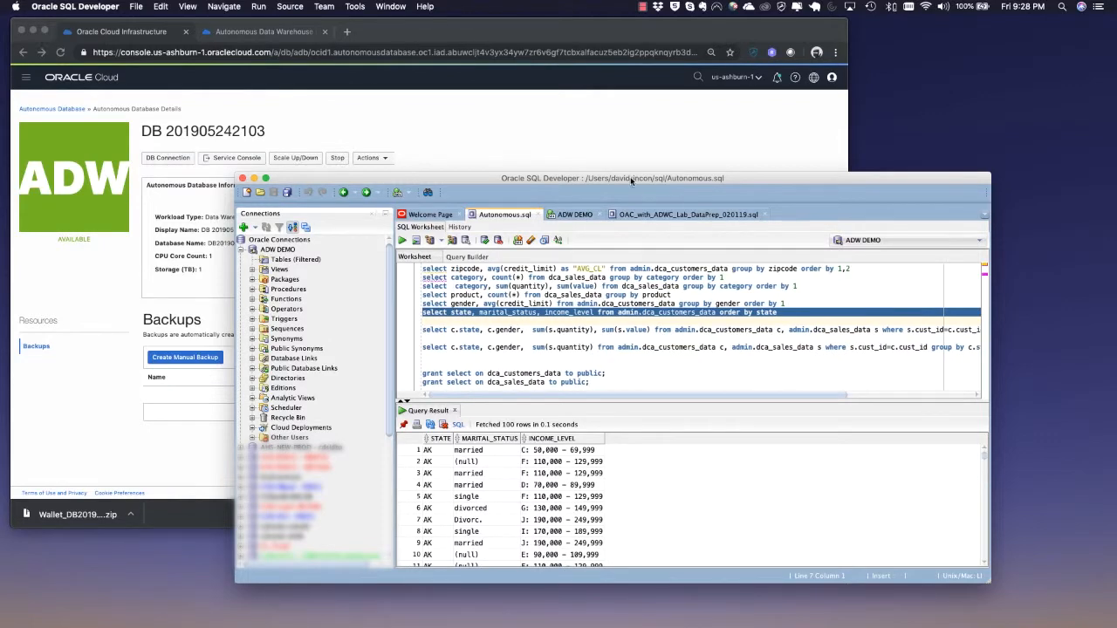
drag(633, 180, 571, 146)
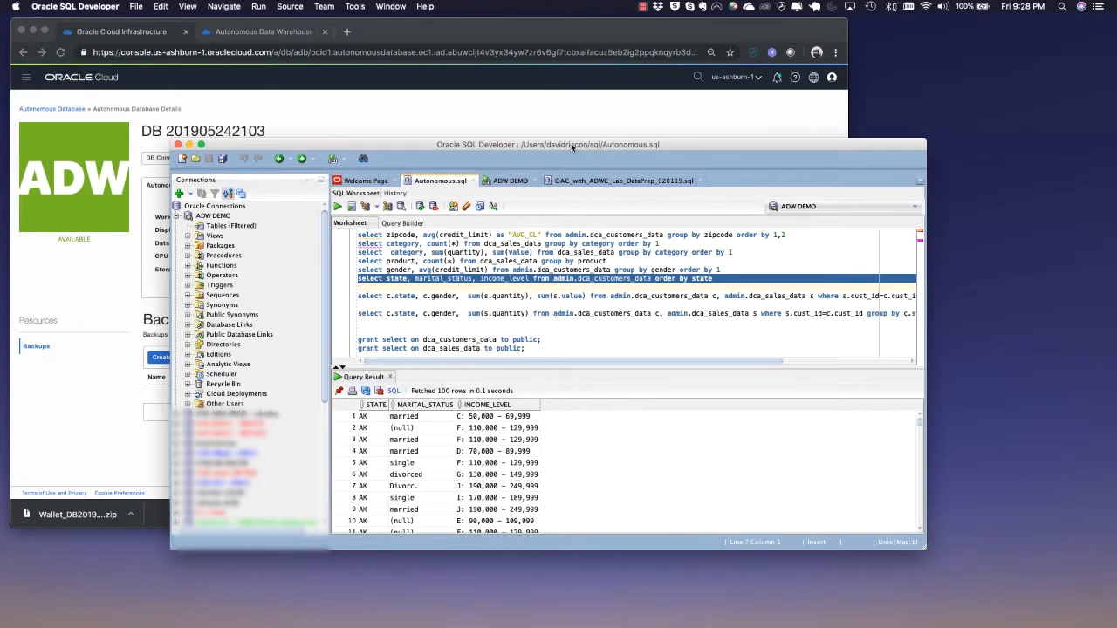
drag(570, 143, 567, 147)
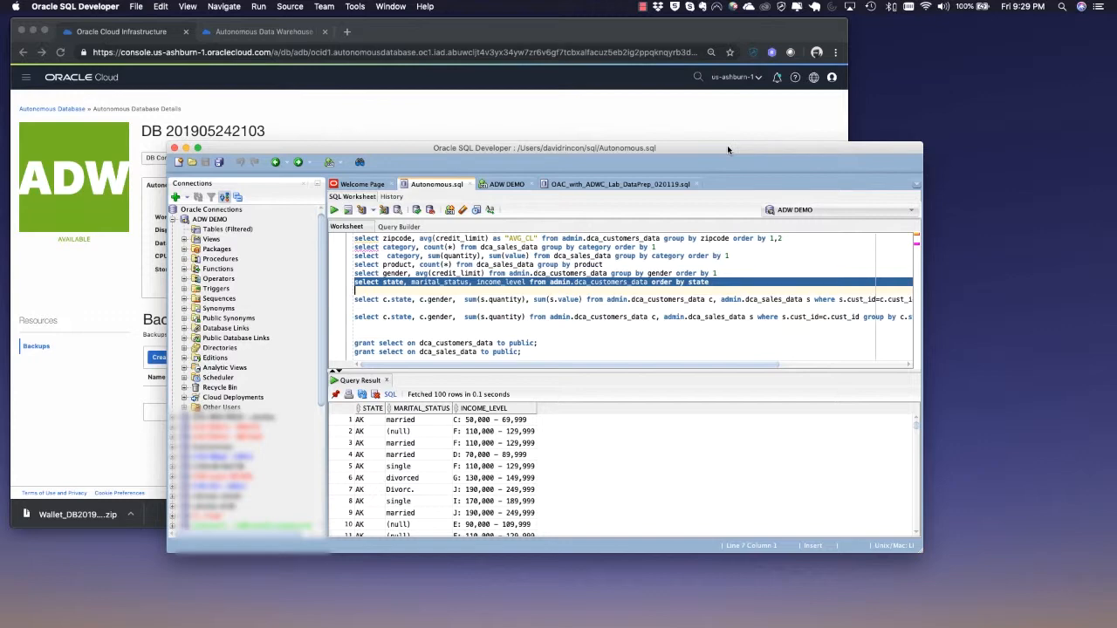
drag(727, 145, 728, 166)
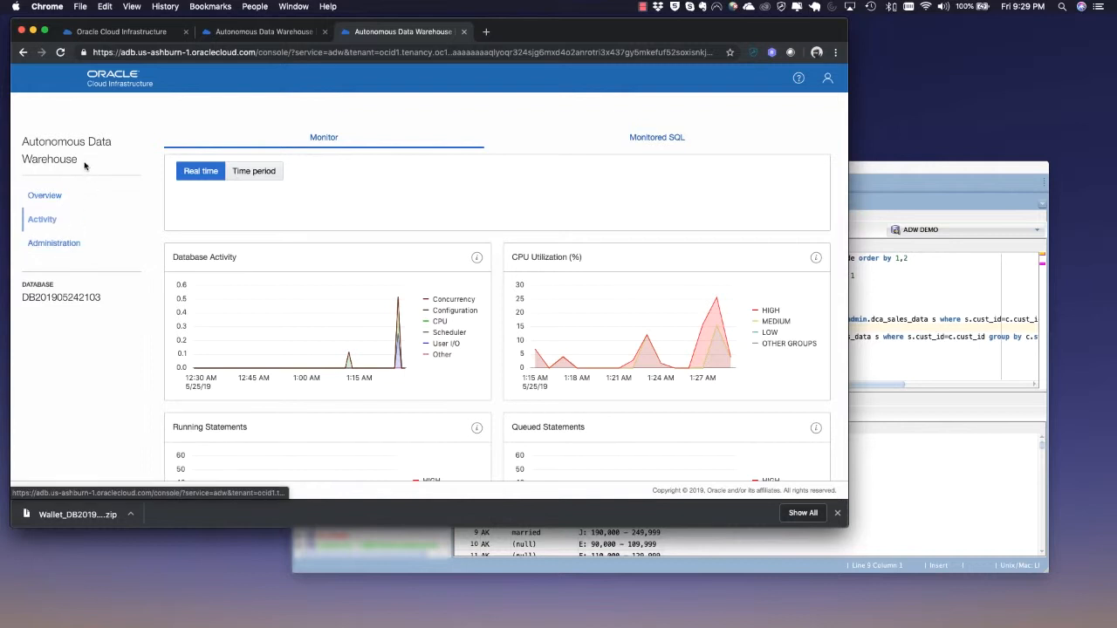
Open Manage Oracle ML Users from the Service Console's Administration page
click(121, 35)
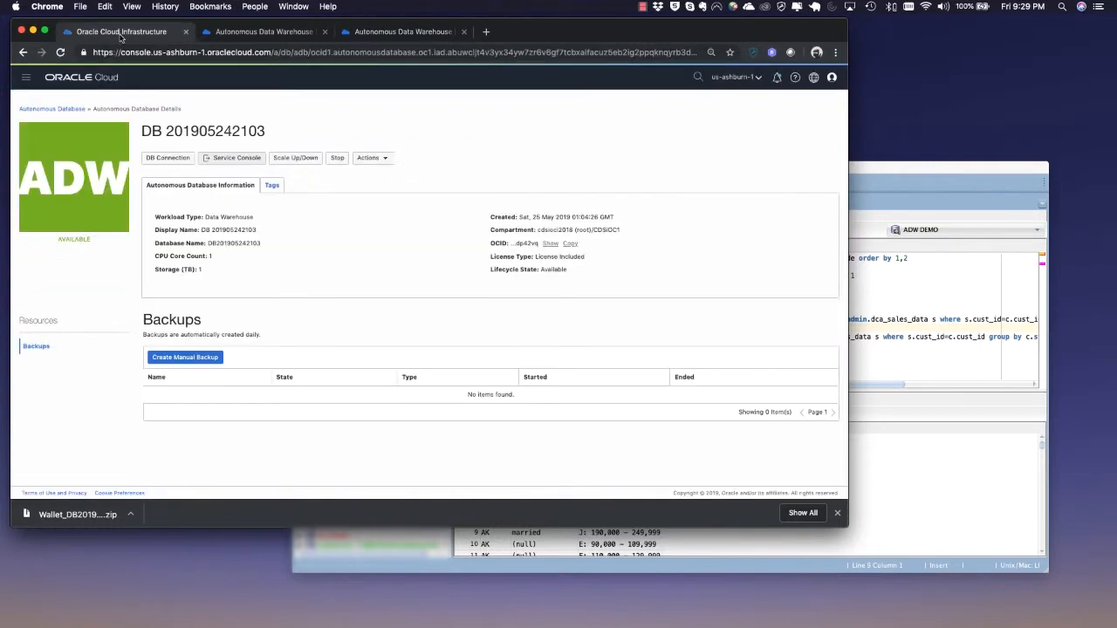
click(262, 31)
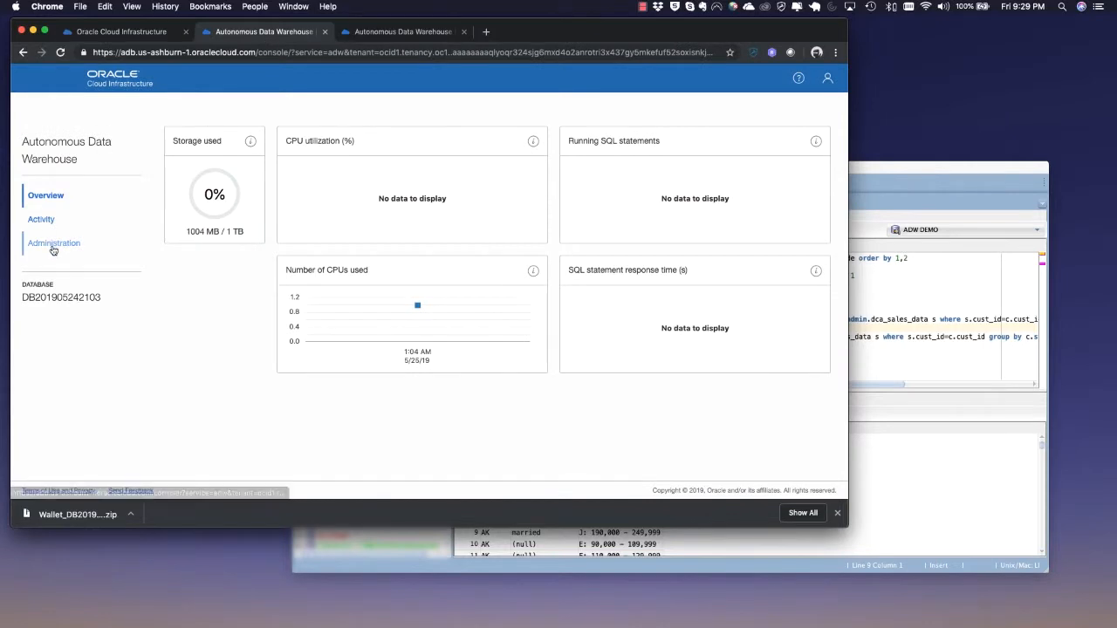
click(52, 248)
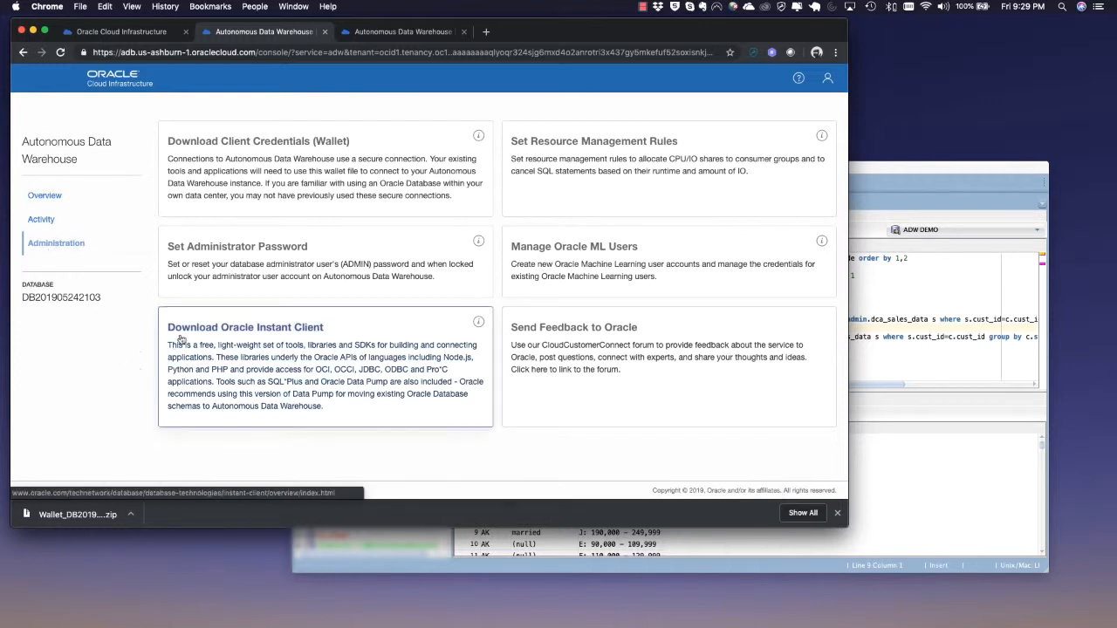
click(585, 254)
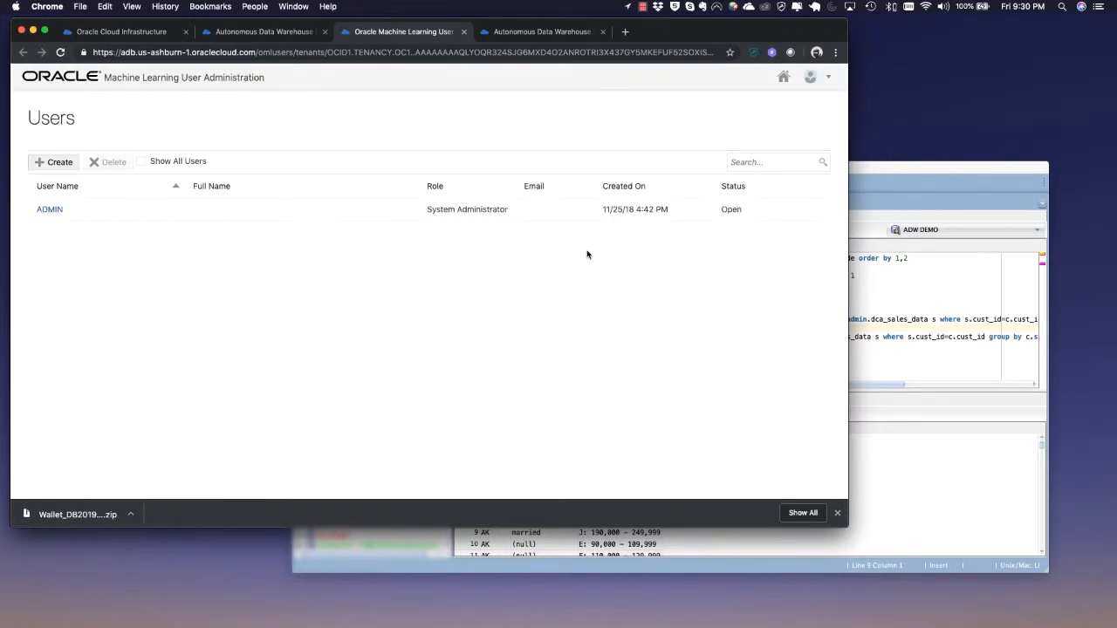
Create a new Oracle ML user, entering the username, first name, last name and e-mail address
click(56, 162)
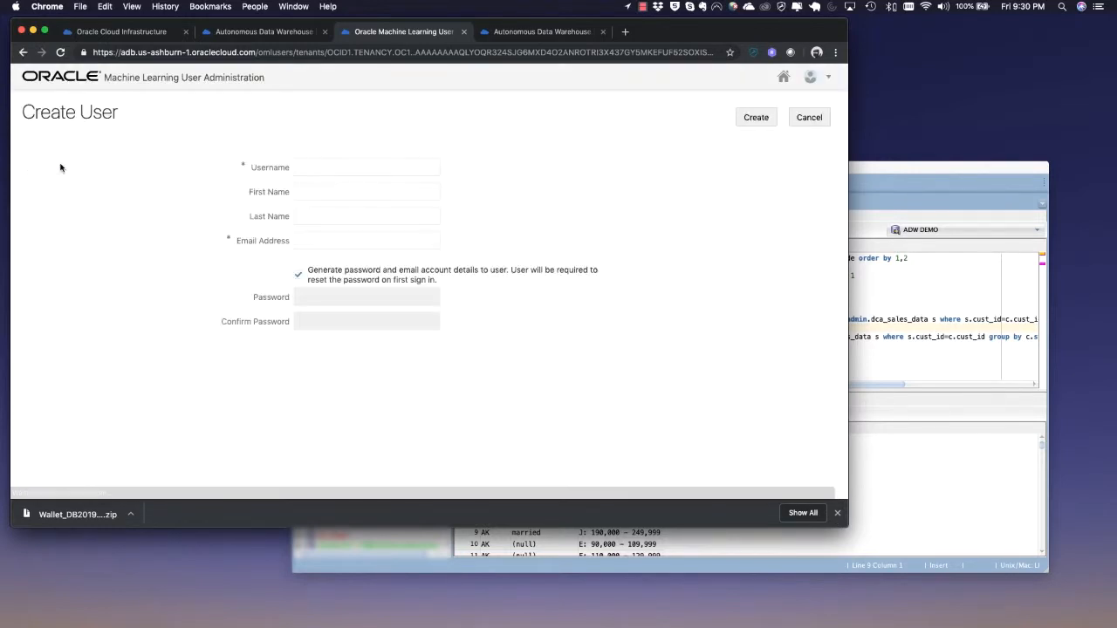
click(334, 173)
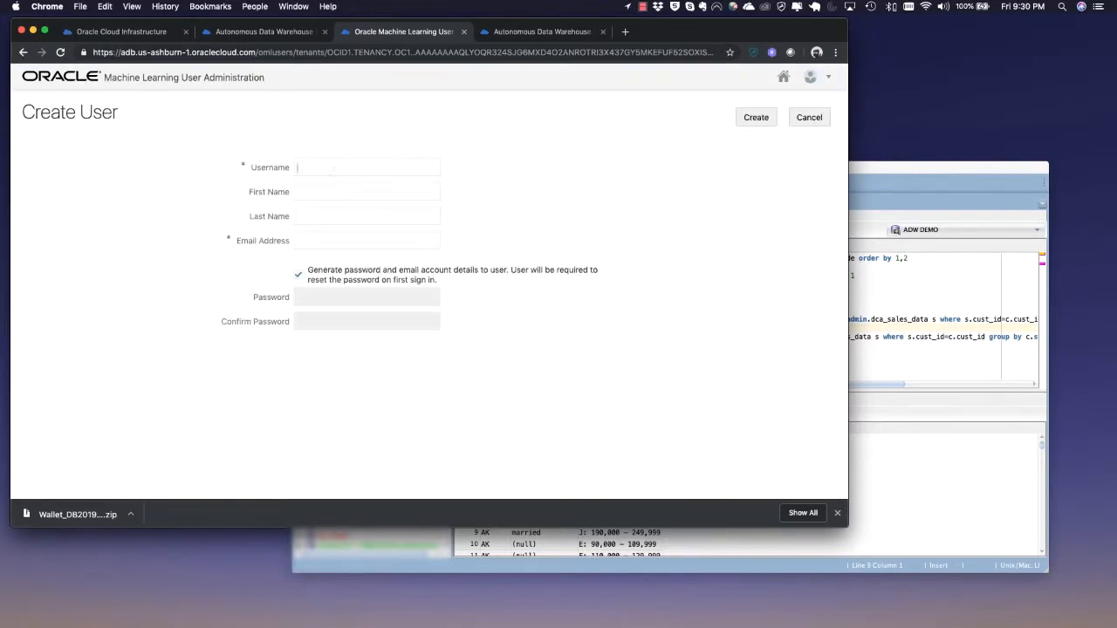
key(super+a)
key(Tab)
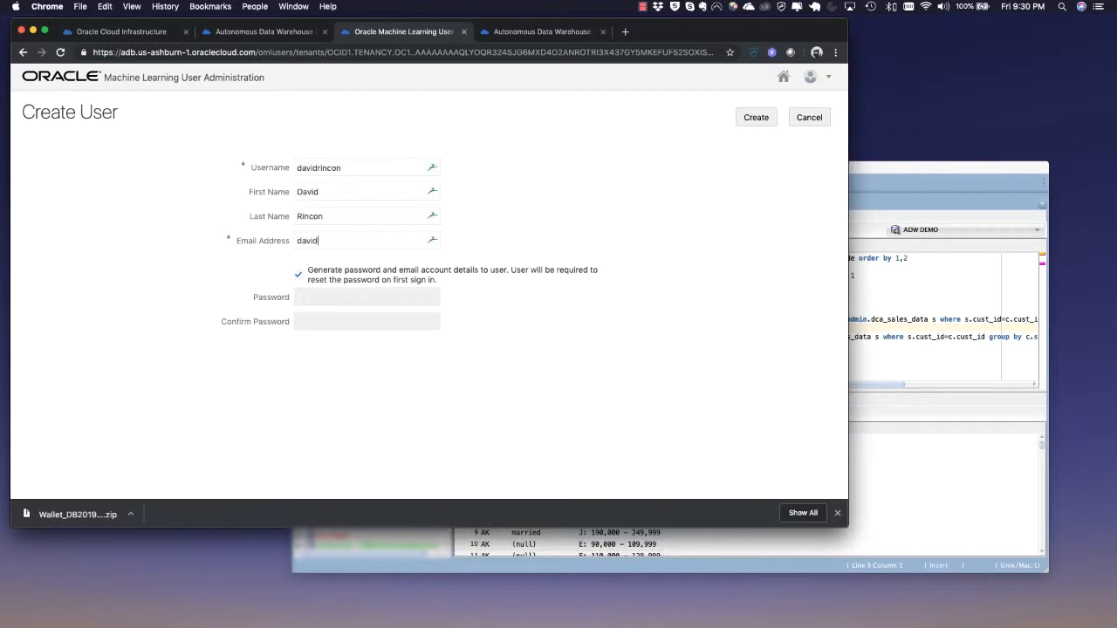
key(BackSpace)
click(755, 117)
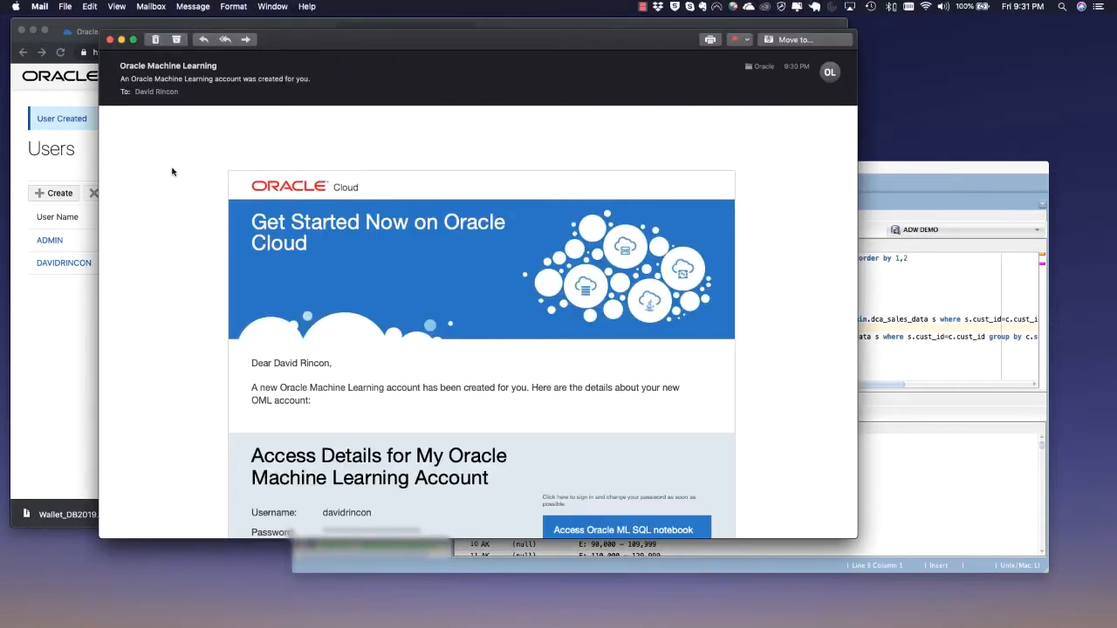
Read the new account e-mail and open its Access Oracle ML SQL notebook link
scroll(172, 172, down, 5)
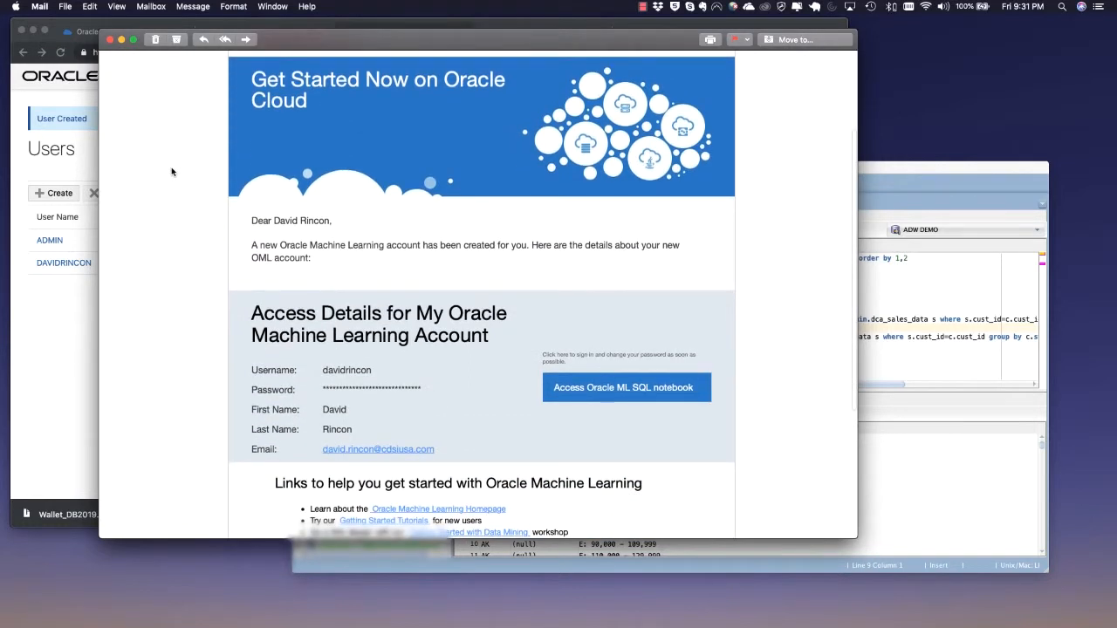
scroll(172, 172, down, 3)
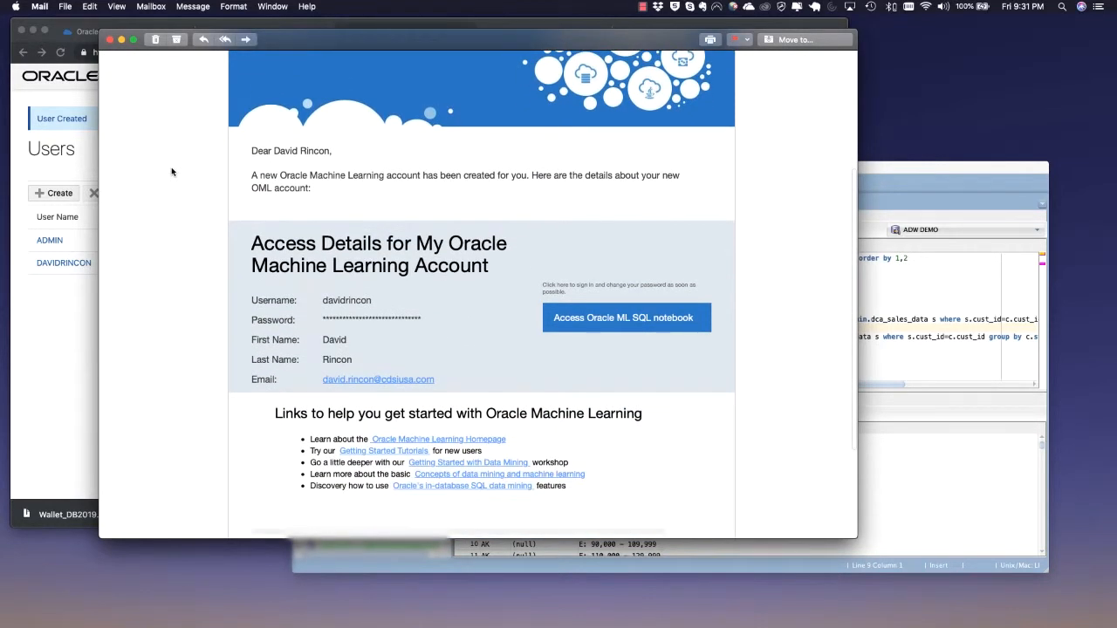
scroll(165, 175, down, 3)
scroll(166, 175, up, 4)
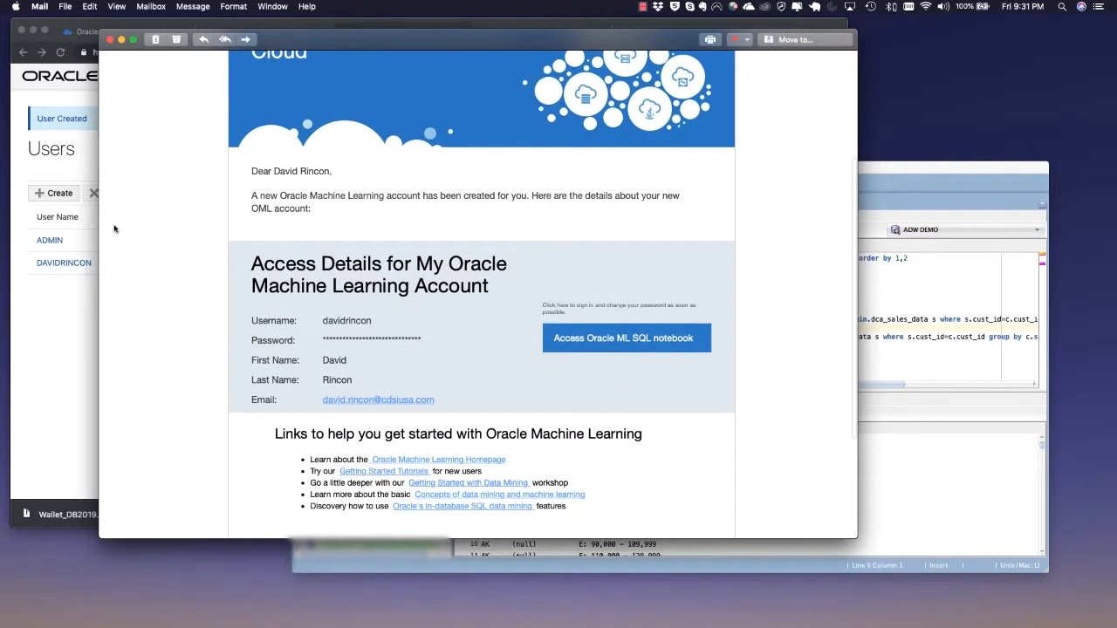
click(627, 338)
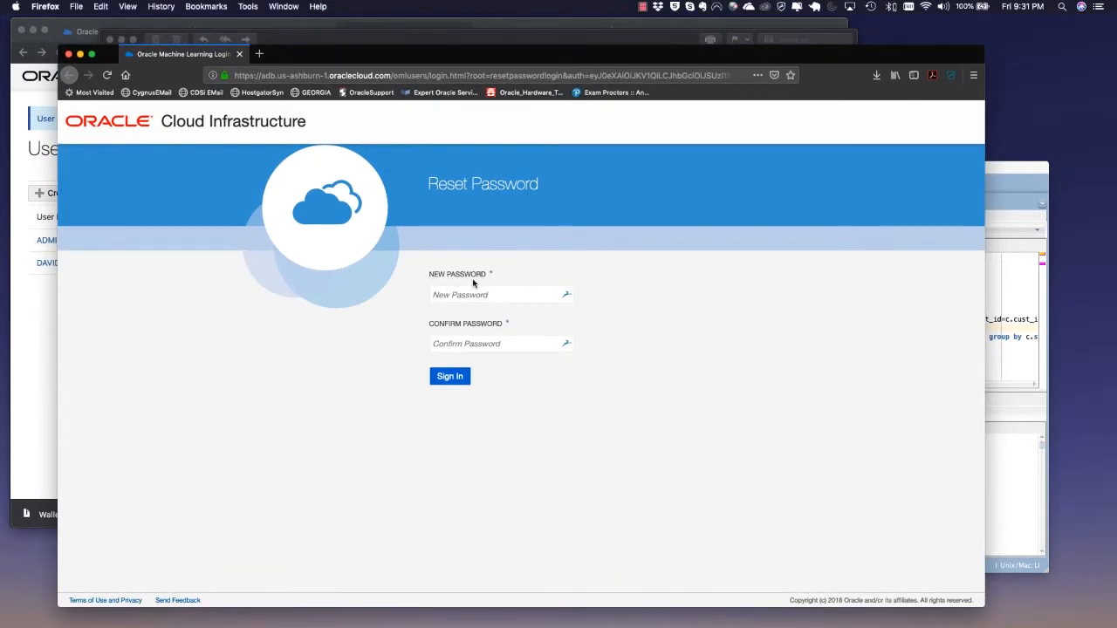
Enter a new password for the Oracle ML user account
click(501, 295)
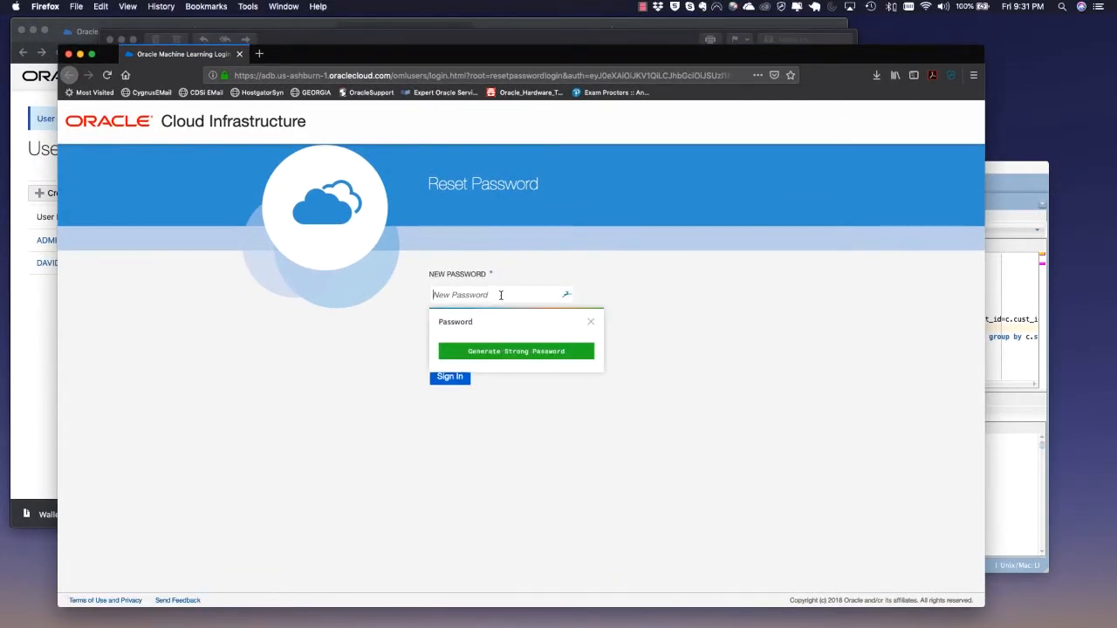
text(••••••••)
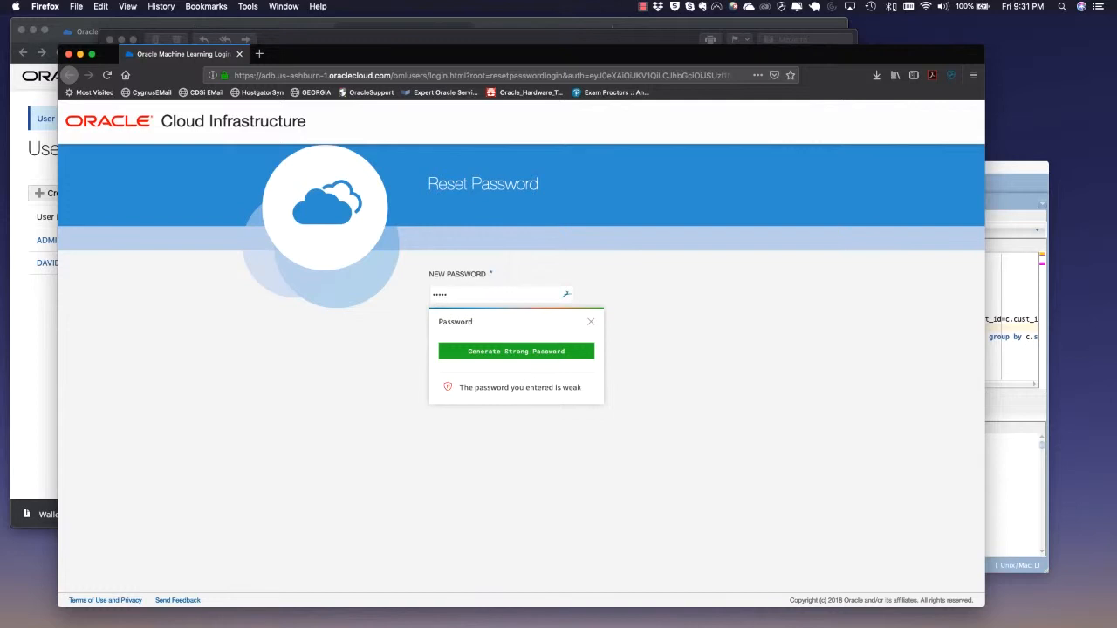
key(BackSpace)
key(BackSpace)
key(BackSpace)
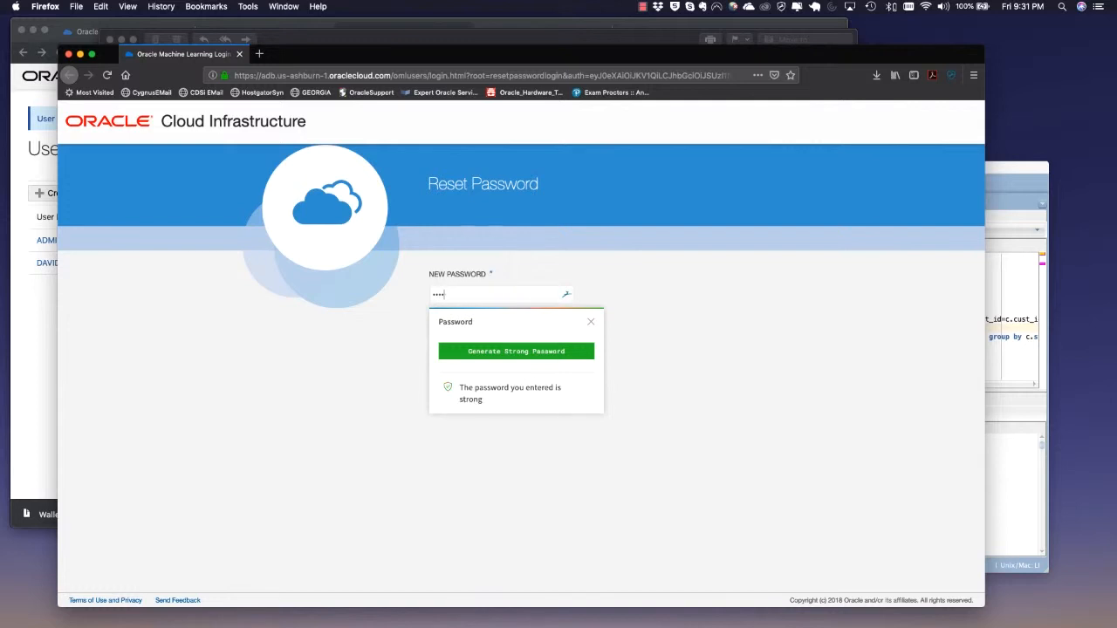
key(BackSpace)
key(BackSpace)
key(BackSpace)
key(BackSpace)
text(••••••••)
key(Tab)
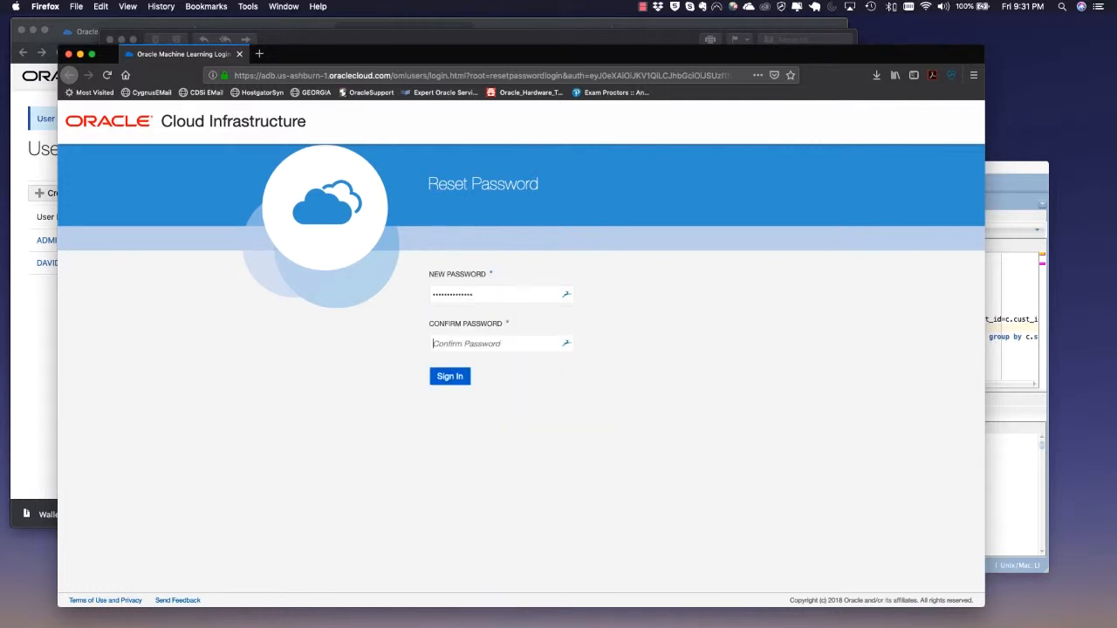
Confirm the new password and sign in, declining to save it in the password manager
text(Welco)
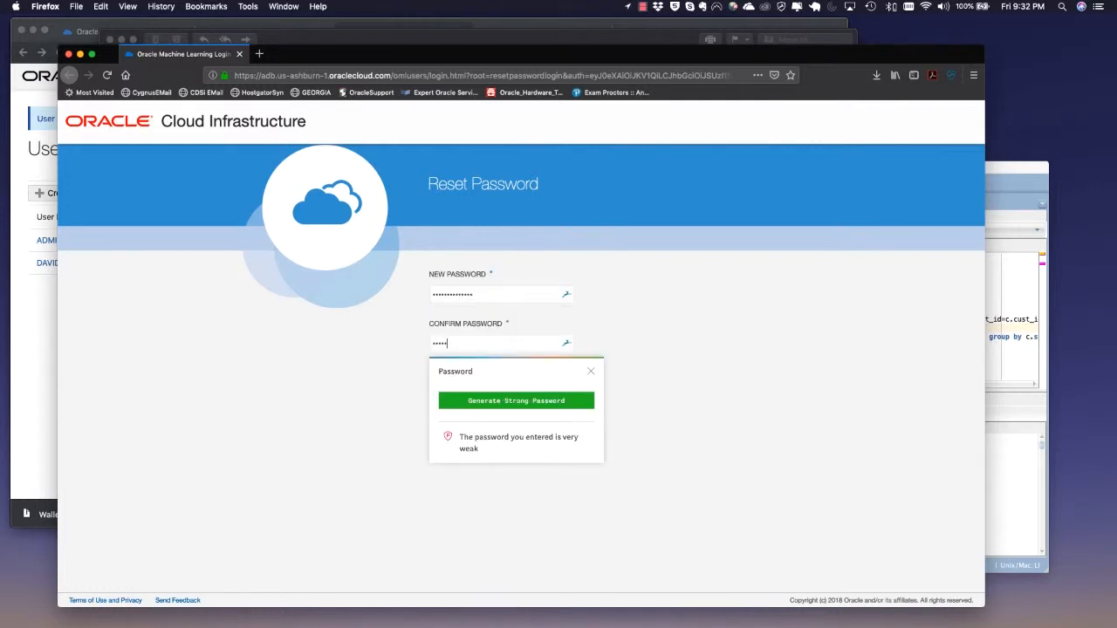
text(me)
click(370, 323)
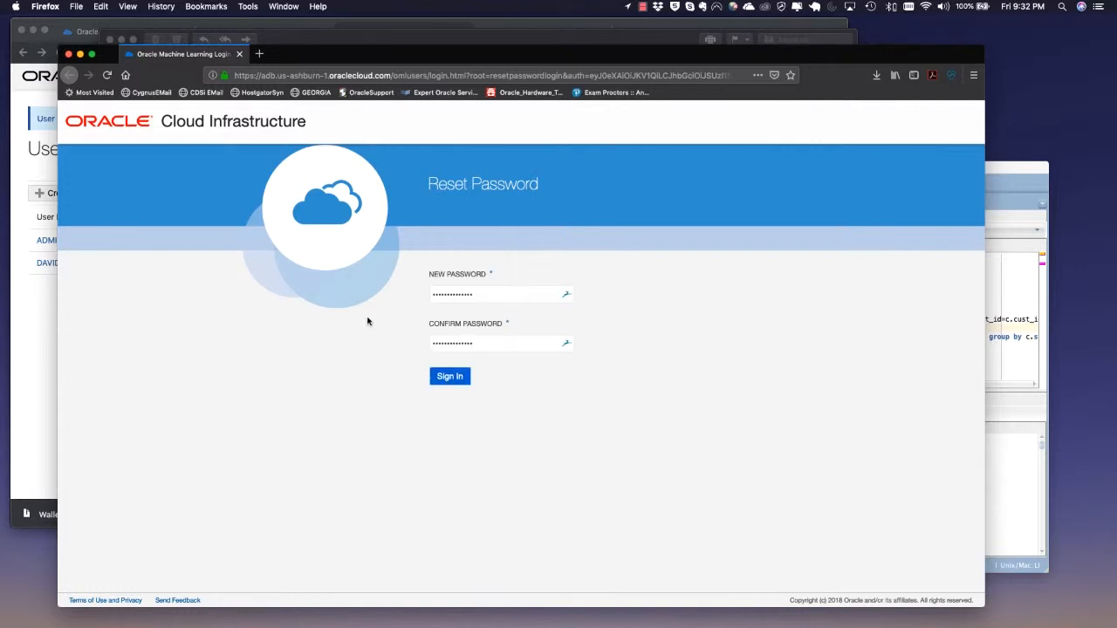
click(443, 378)
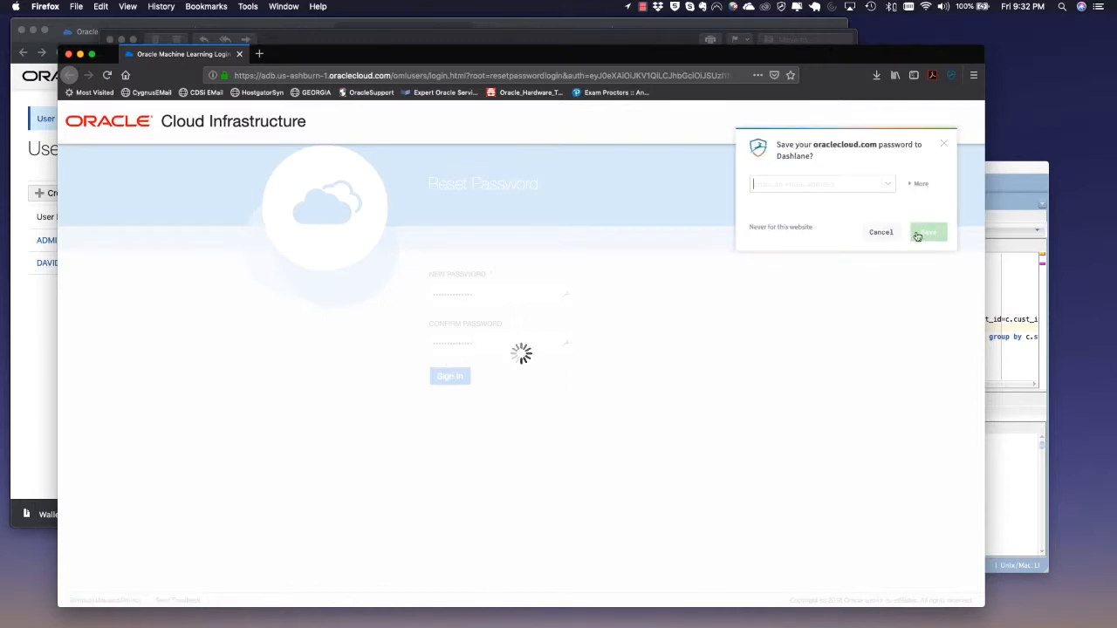
click(884, 233)
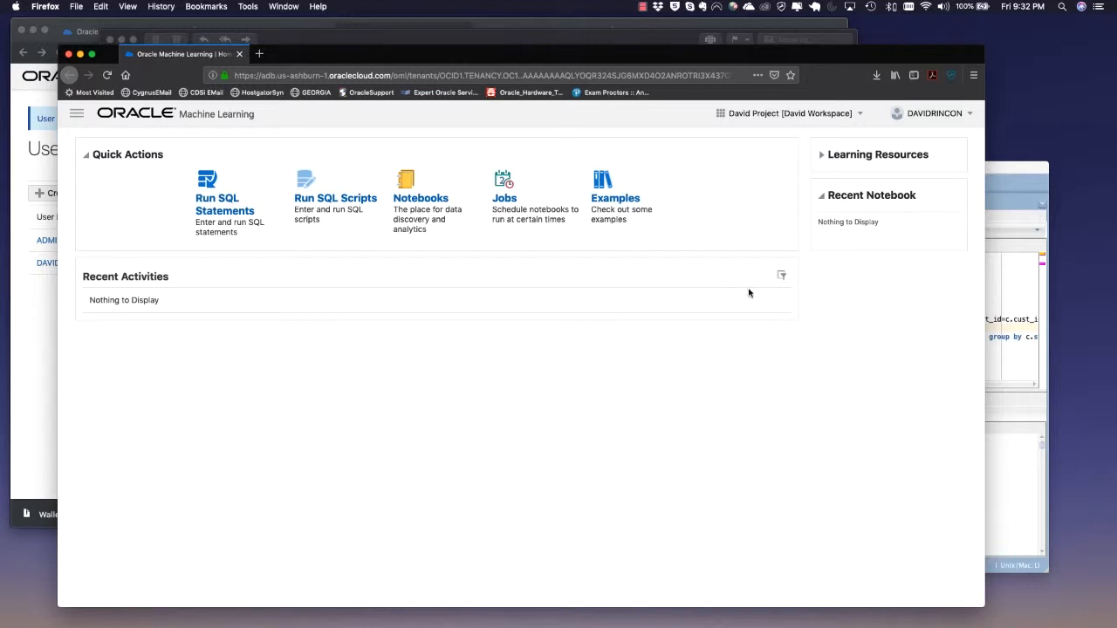
Open Run SQL Statements to reach the SQL Query Scratchpad, then return to SQL Developer
click(228, 202)
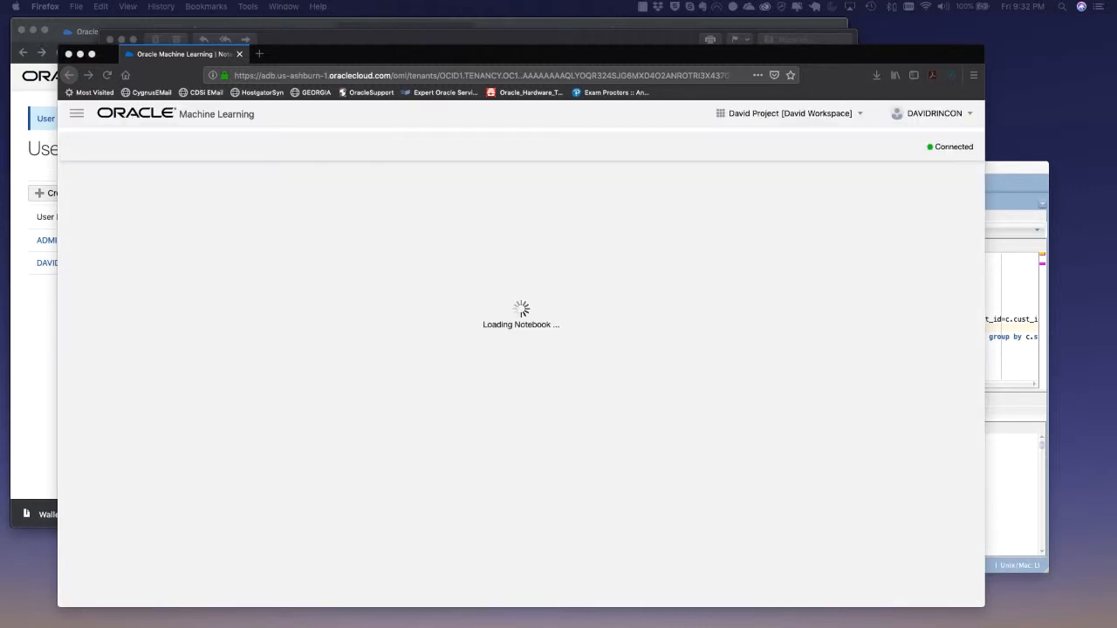
click(620, 39)
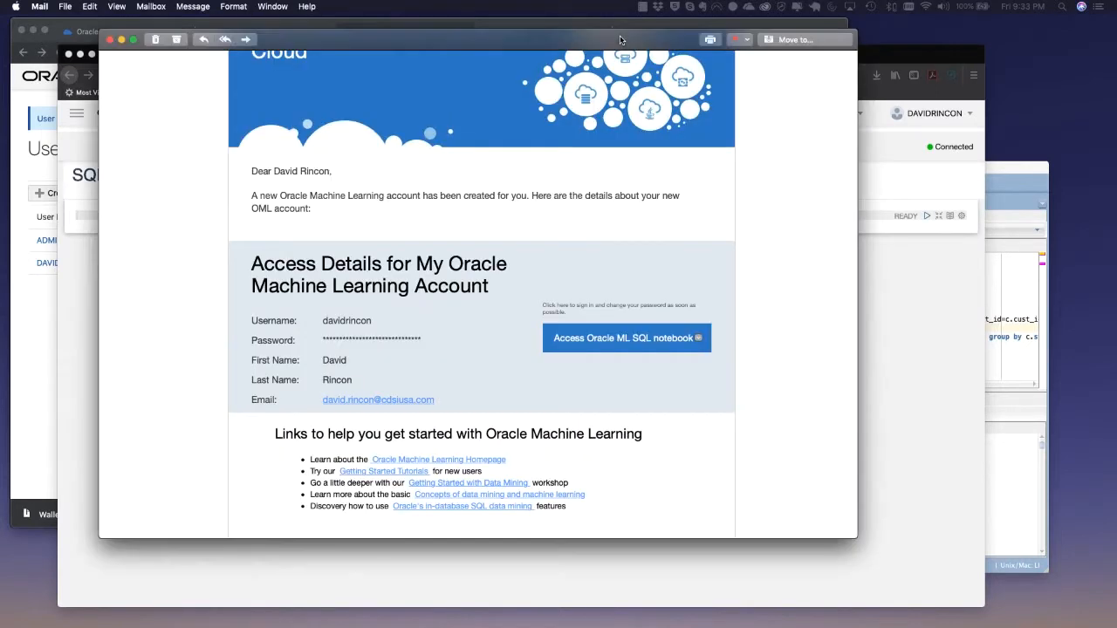
click(903, 59)
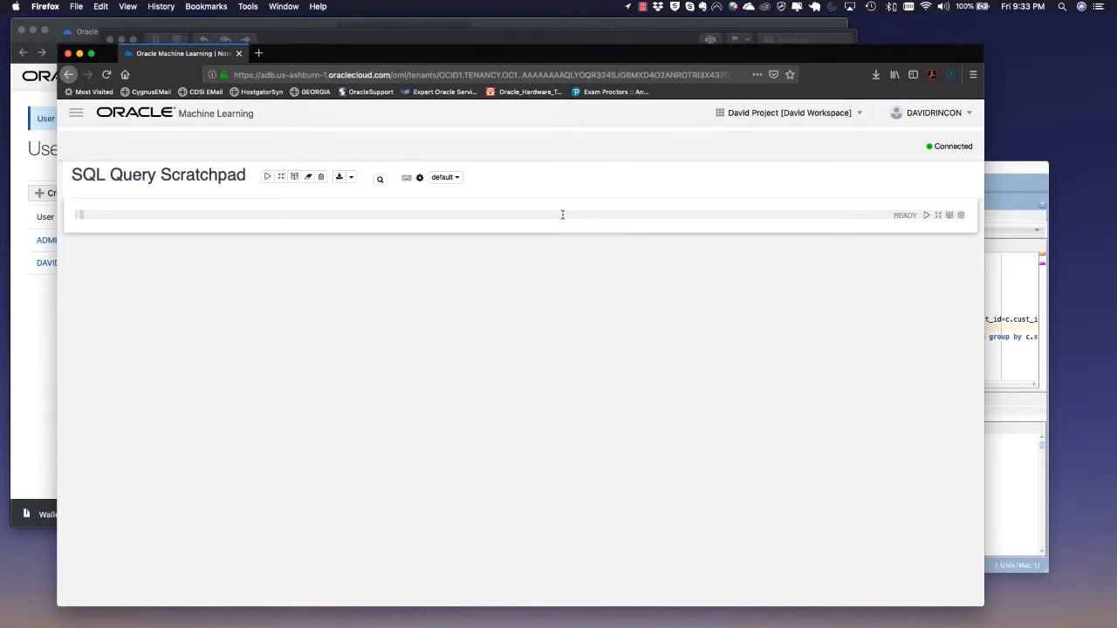
click(1017, 174)
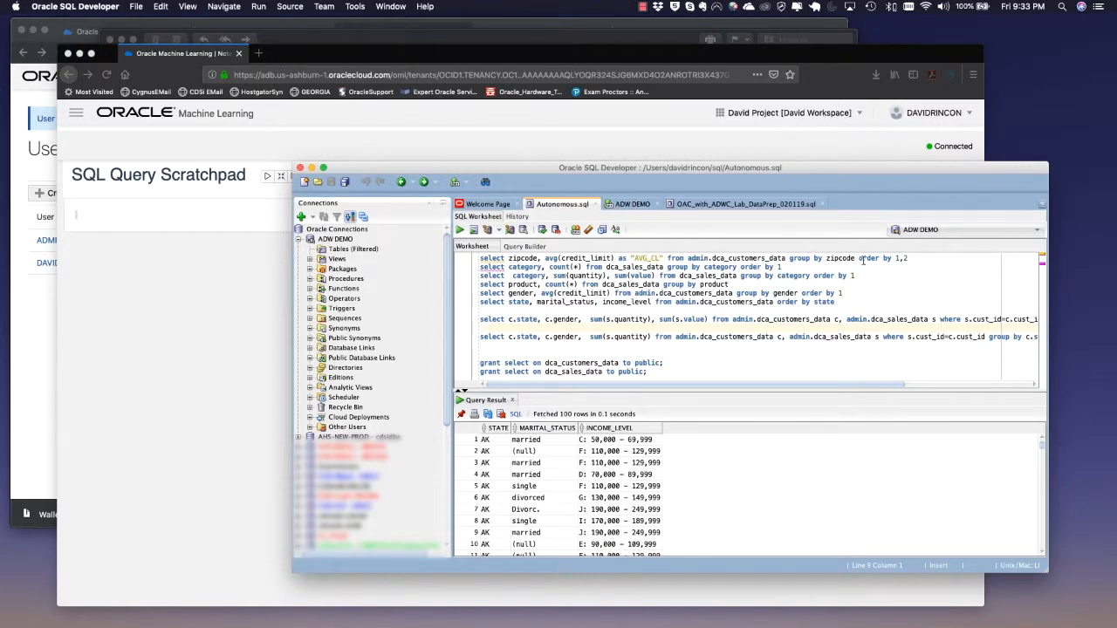
Copy the zipcode average credit limit query from SQL Developer into the scratchpad paragraph and run it
drag(907, 258, 478, 239)
key(super+c)
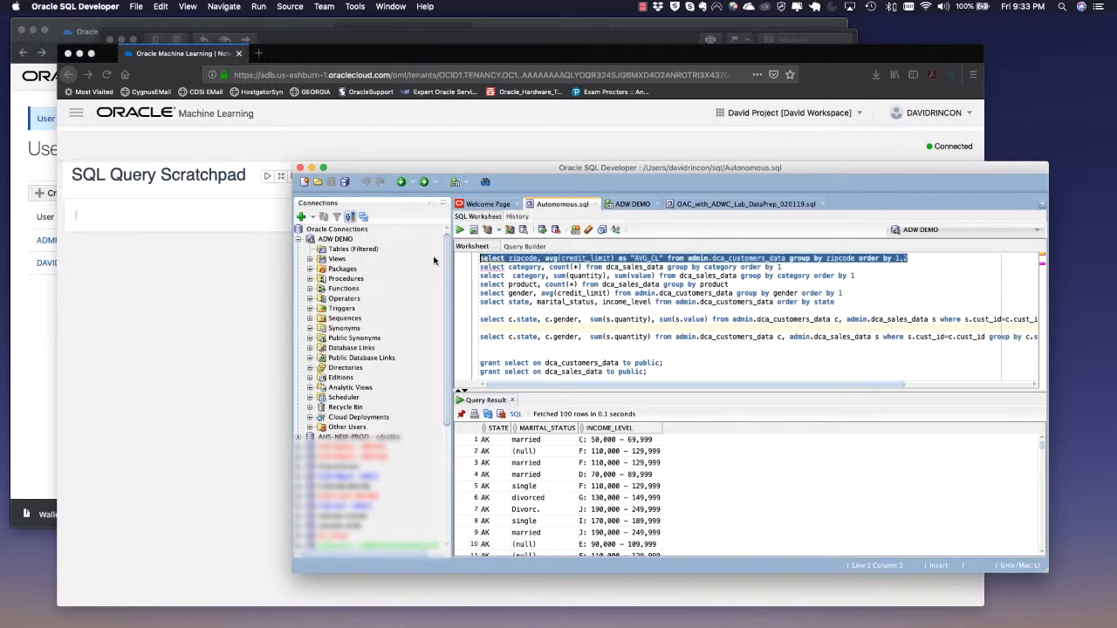
click(239, 250)
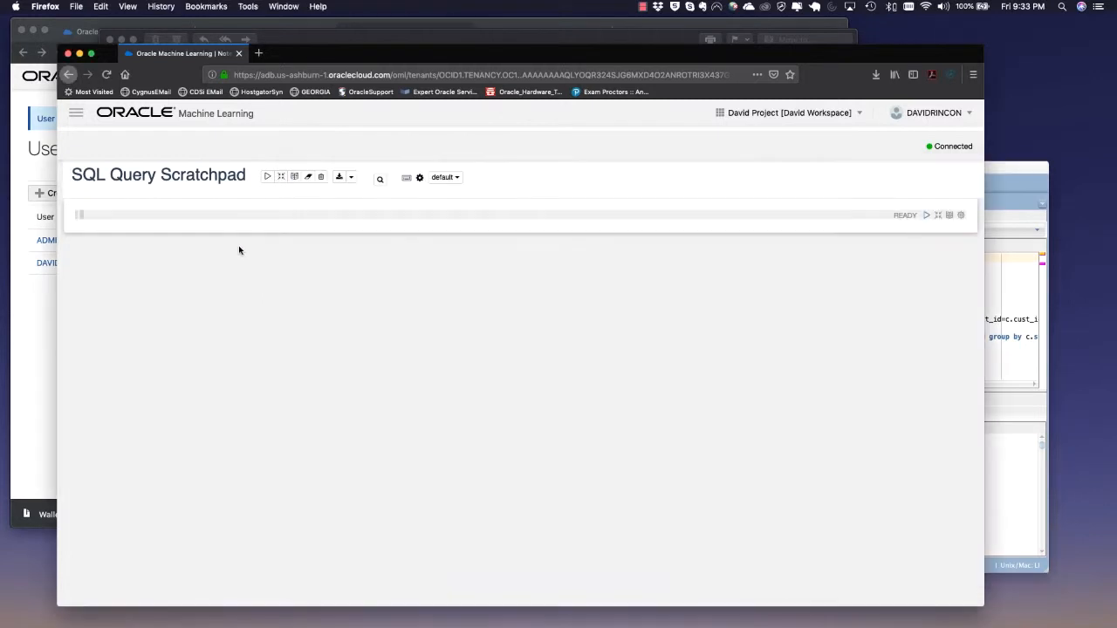
key(super+v)
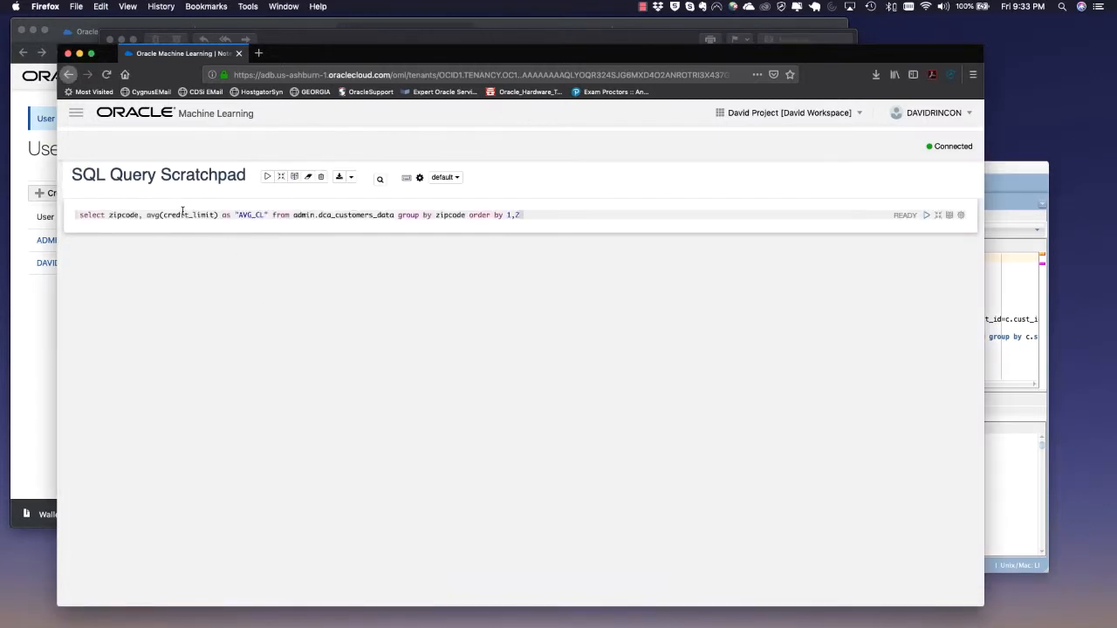
click(927, 216)
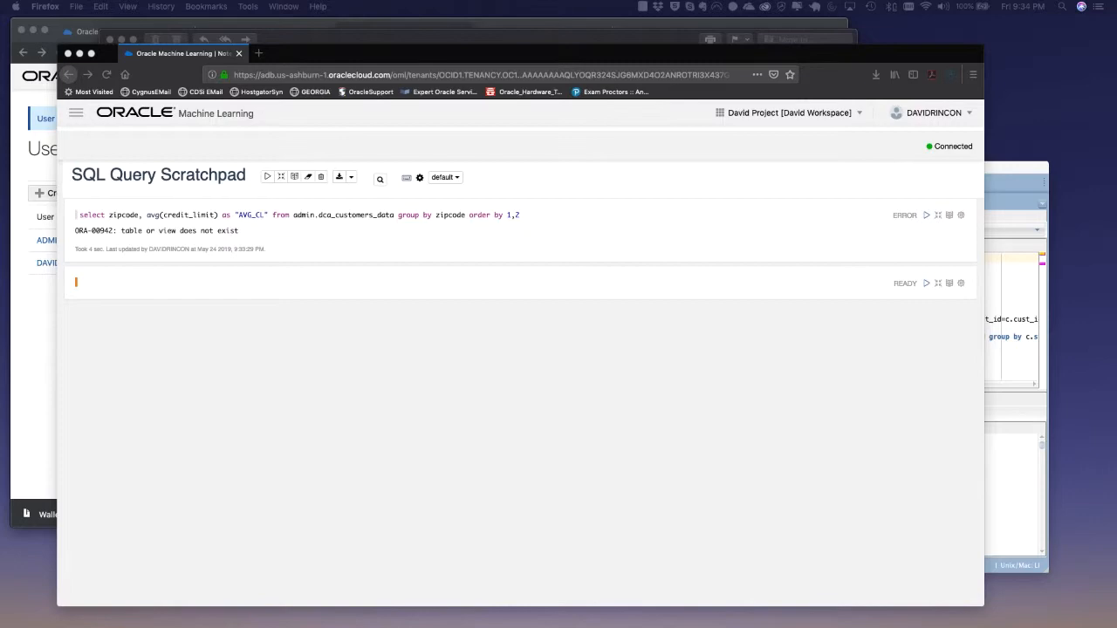
Grant select on dca_customers_data and dca_sales_data to public by running both grant statements in SQL Developer
key(super+Tab)
drag(681, 168, 617, 145)
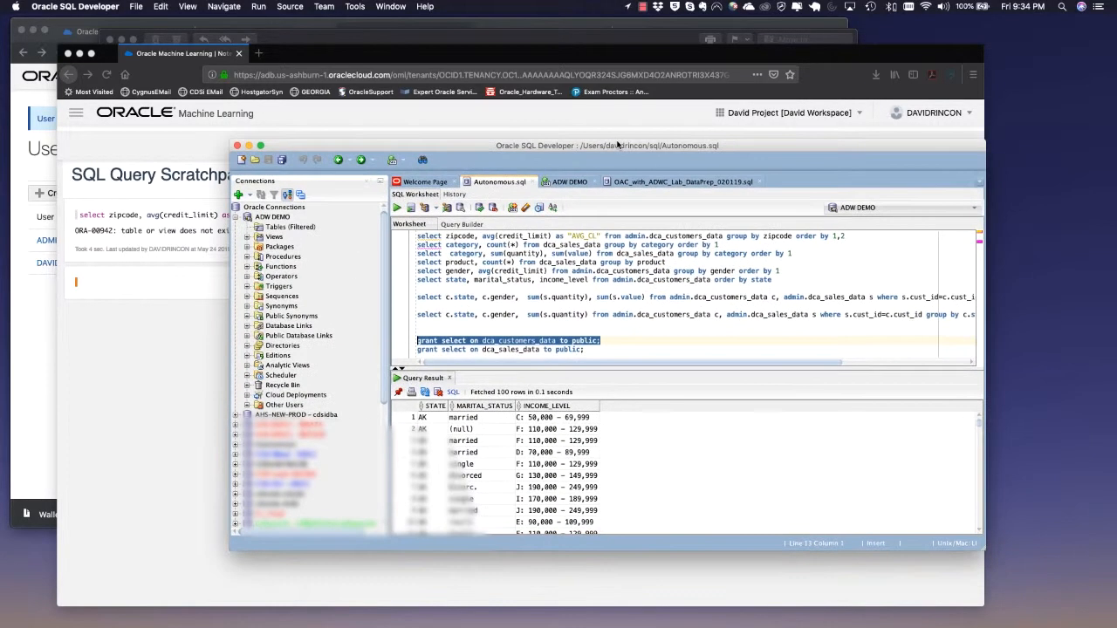
drag(601, 340, 397, 344)
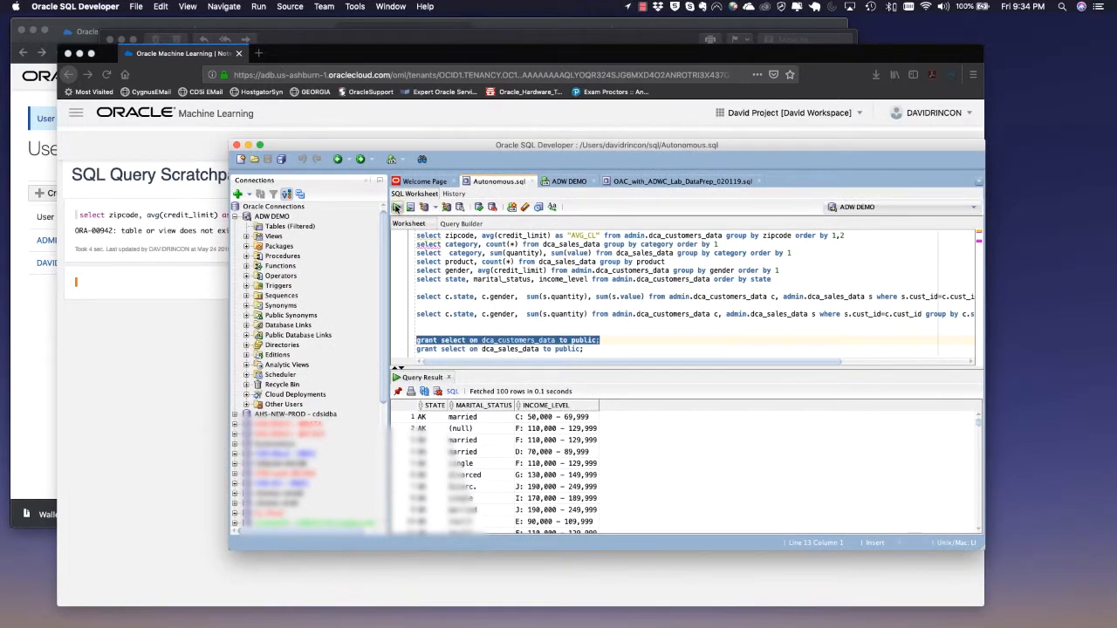
click(397, 208)
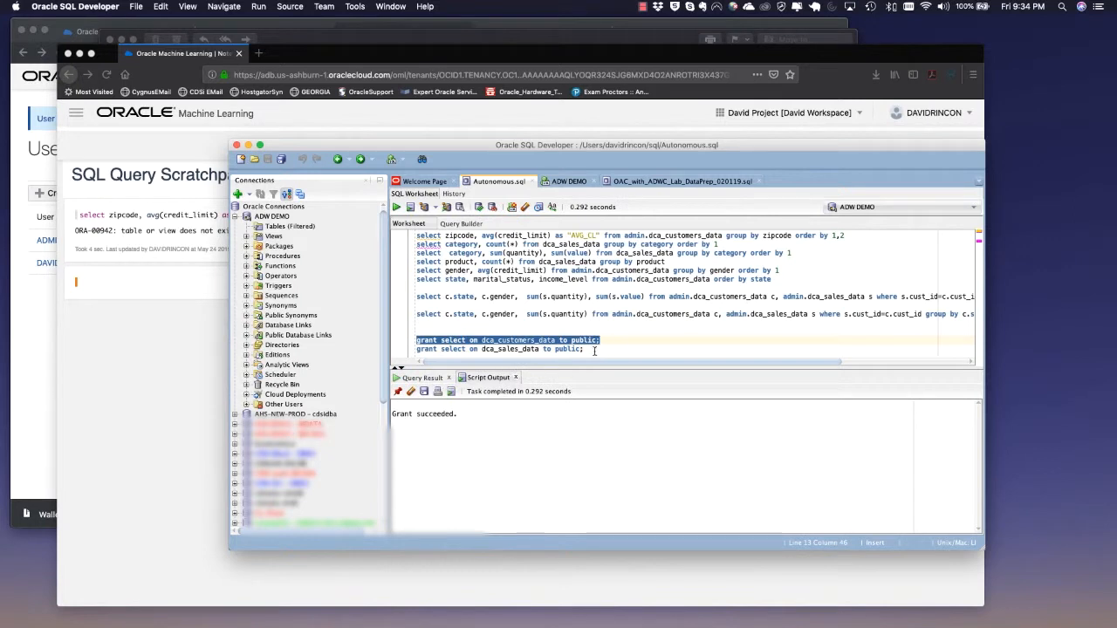
drag(594, 351, 394, 351)
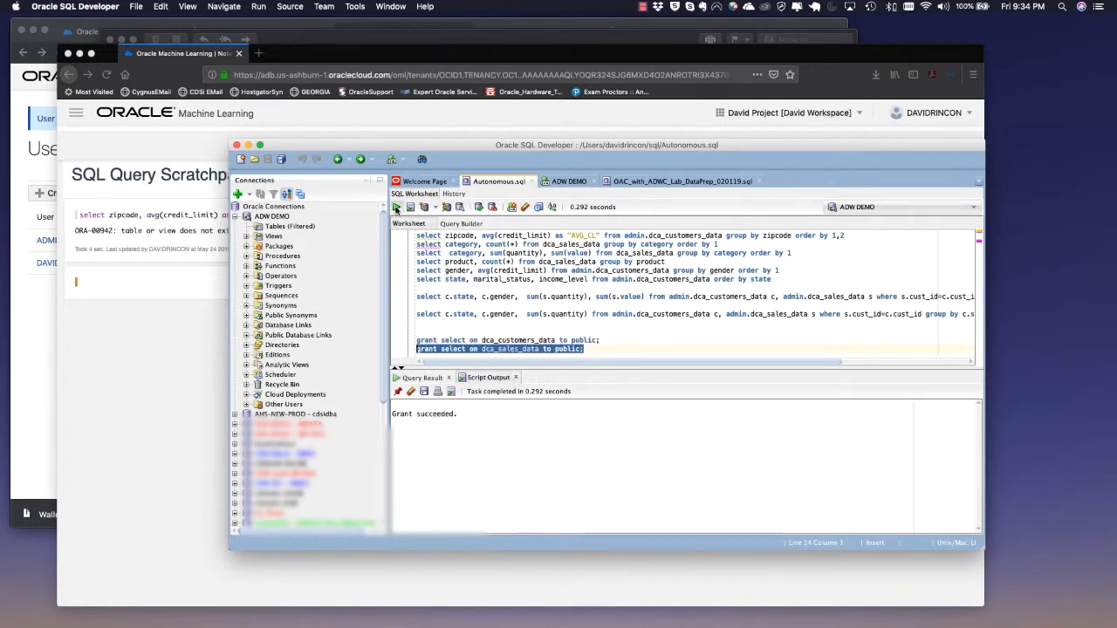
click(395, 208)
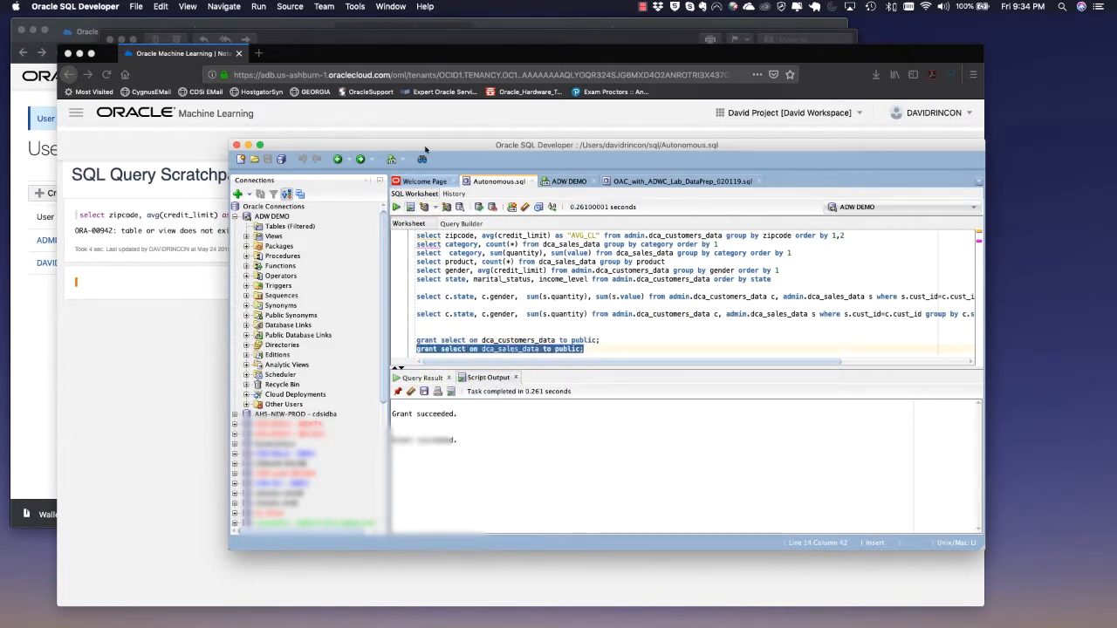
Return to the SQL Query Scratchpad and run all paragraphs, confirming the prompt
drag(403, 146, 517, 166)
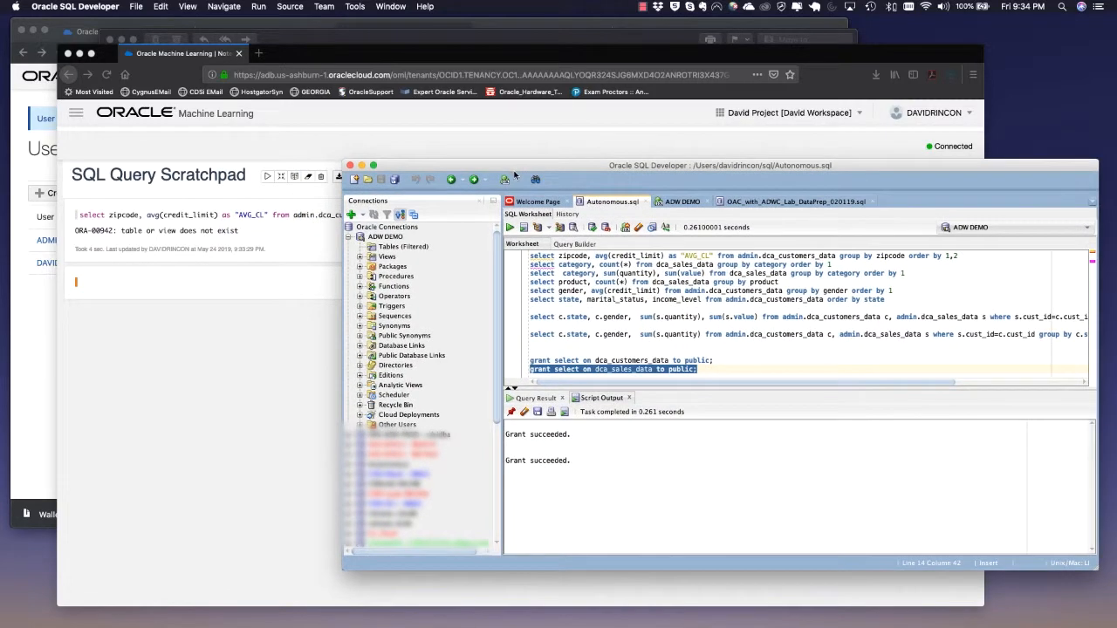
click(401, 141)
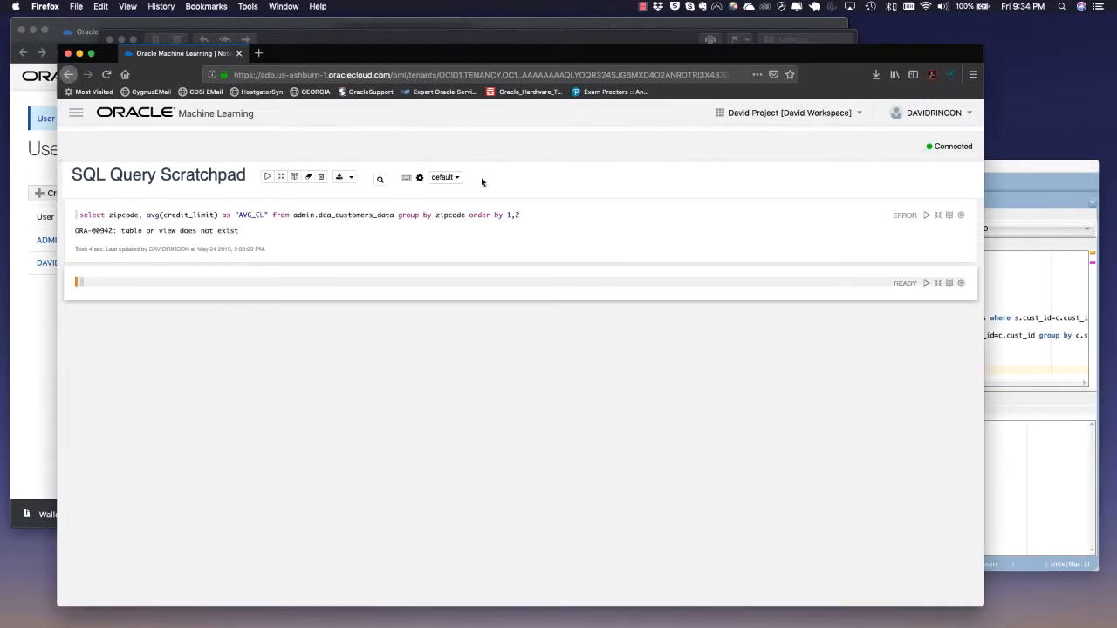
click(267, 176)
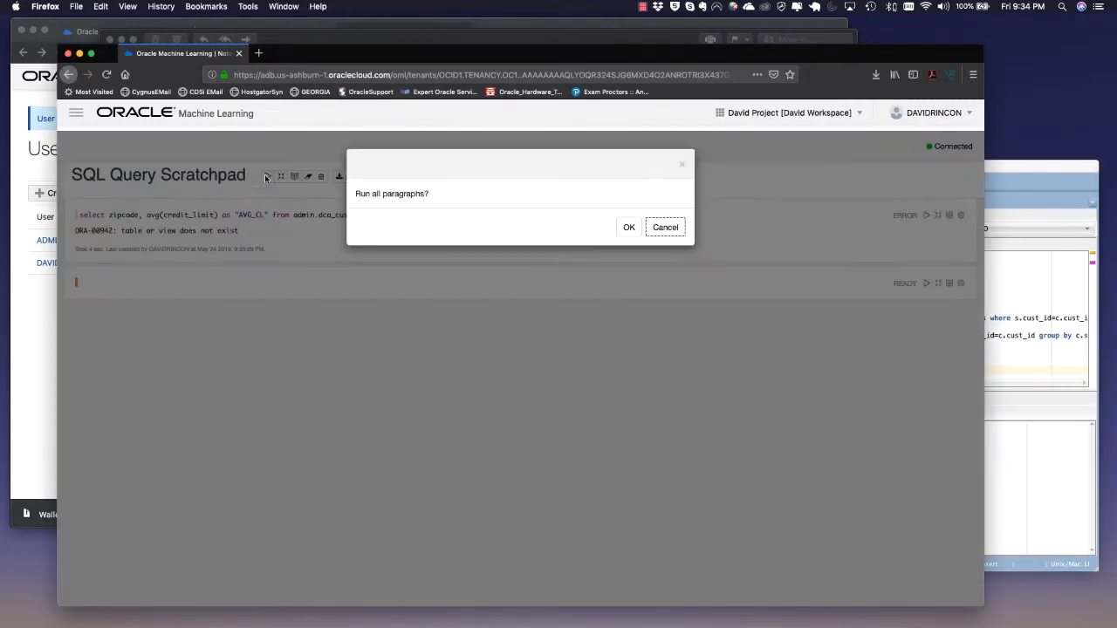
click(629, 229)
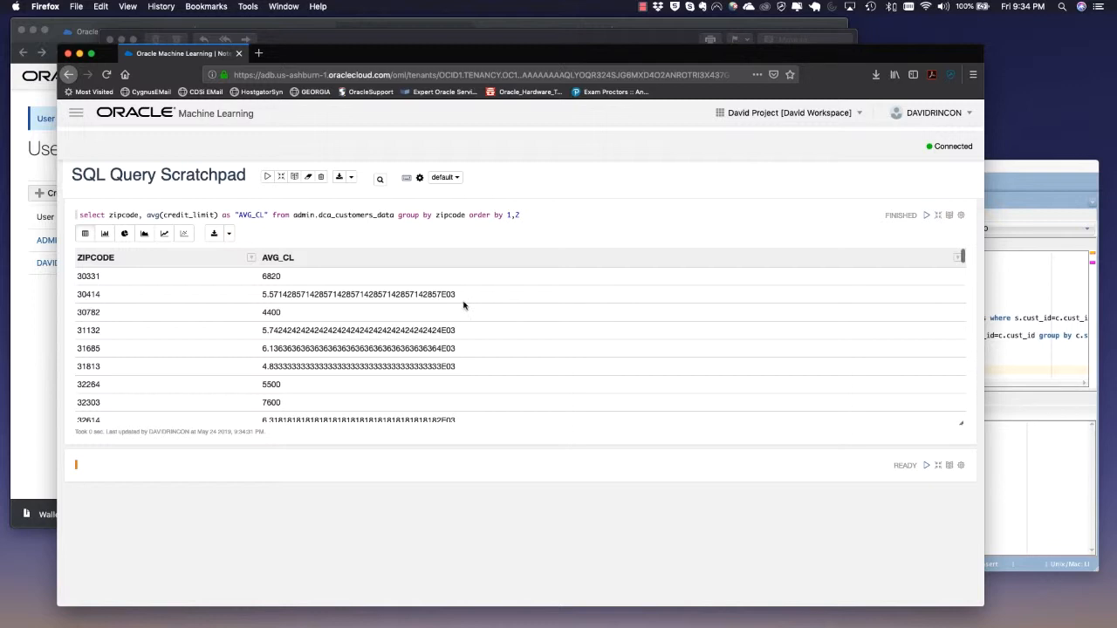
Display the zipcode query result as pie, area, line and scatter charts, finishing on the bar chart
scroll(454, 307, down, 3)
scroll(462, 306, up, 3)
click(104, 234)
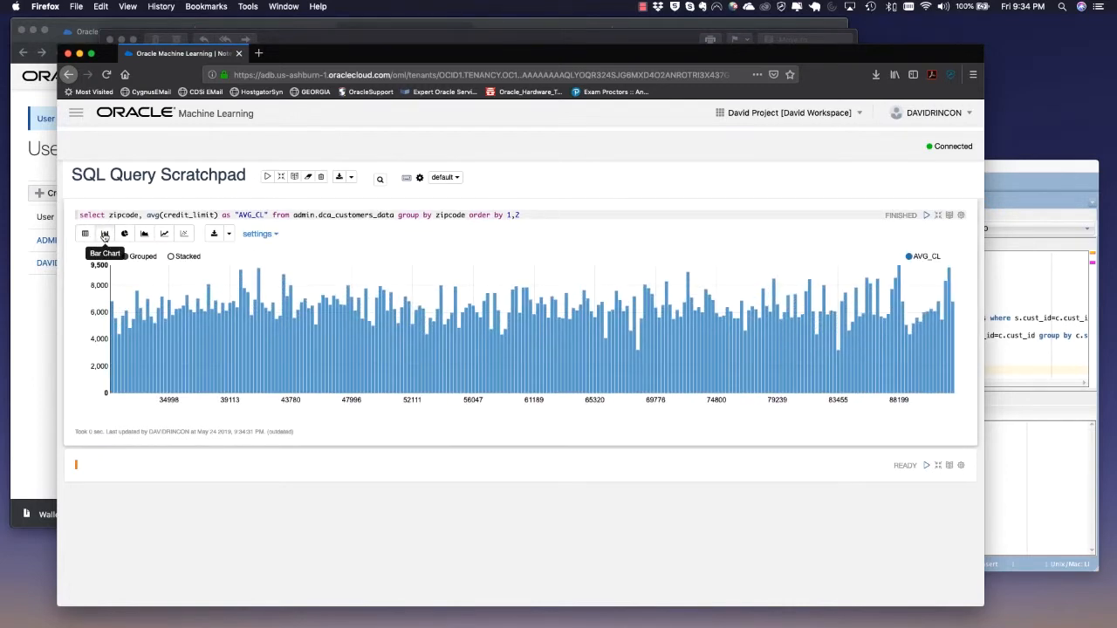
click(125, 234)
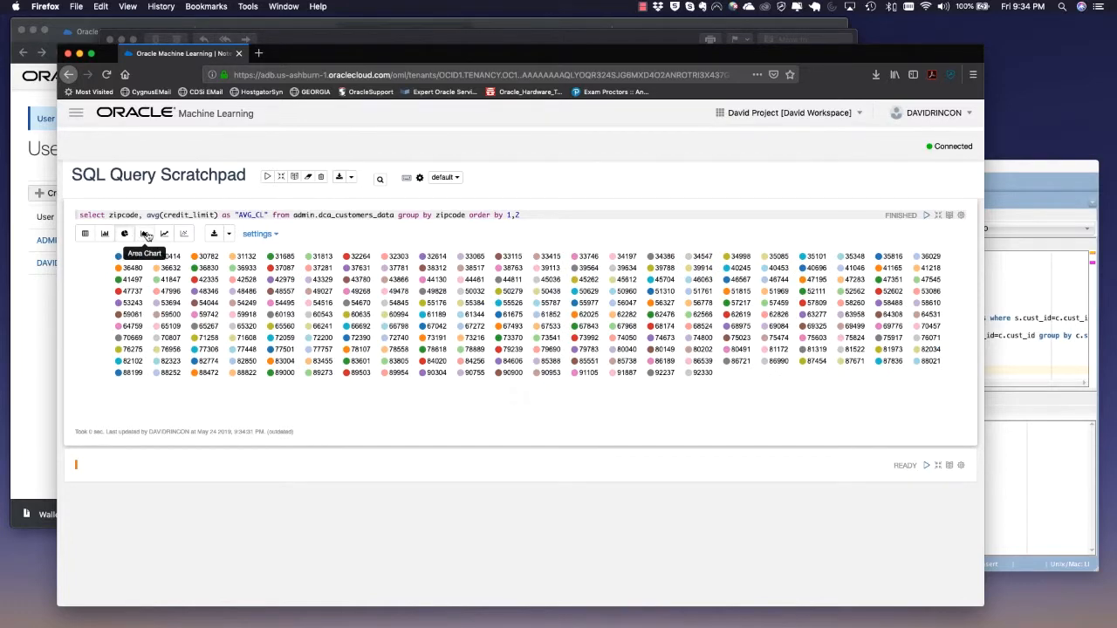
click(145, 234)
click(124, 234)
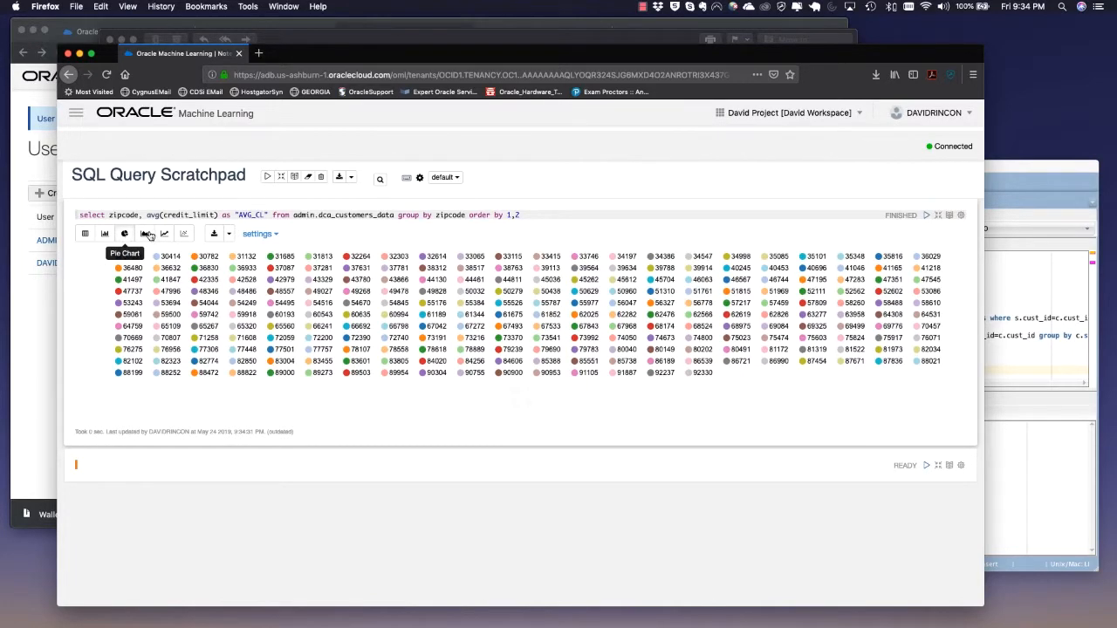
click(163, 234)
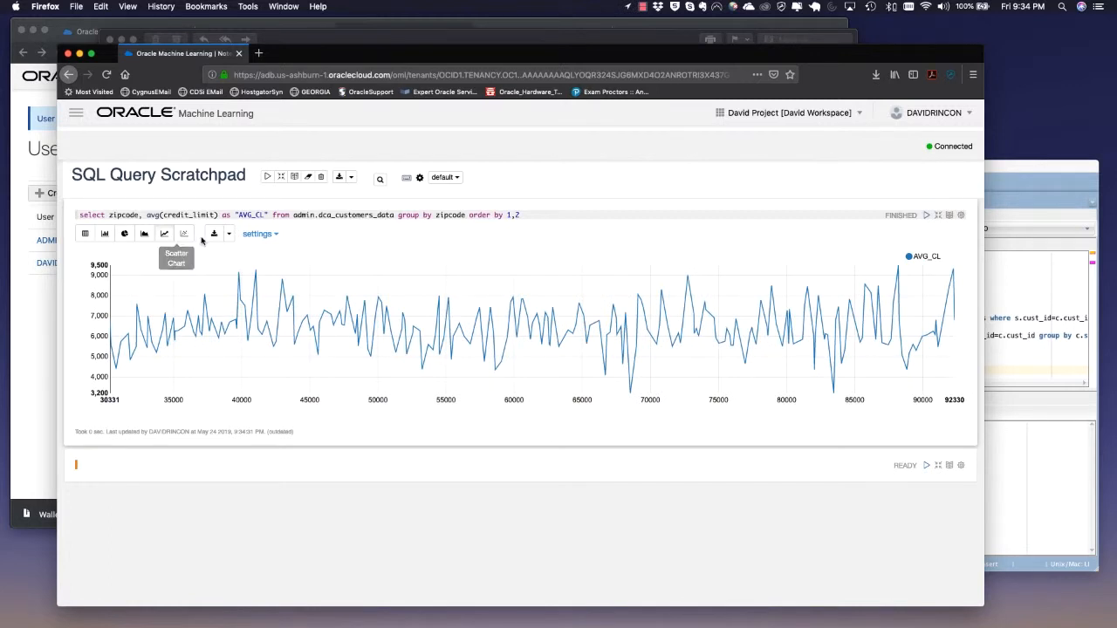
click(184, 234)
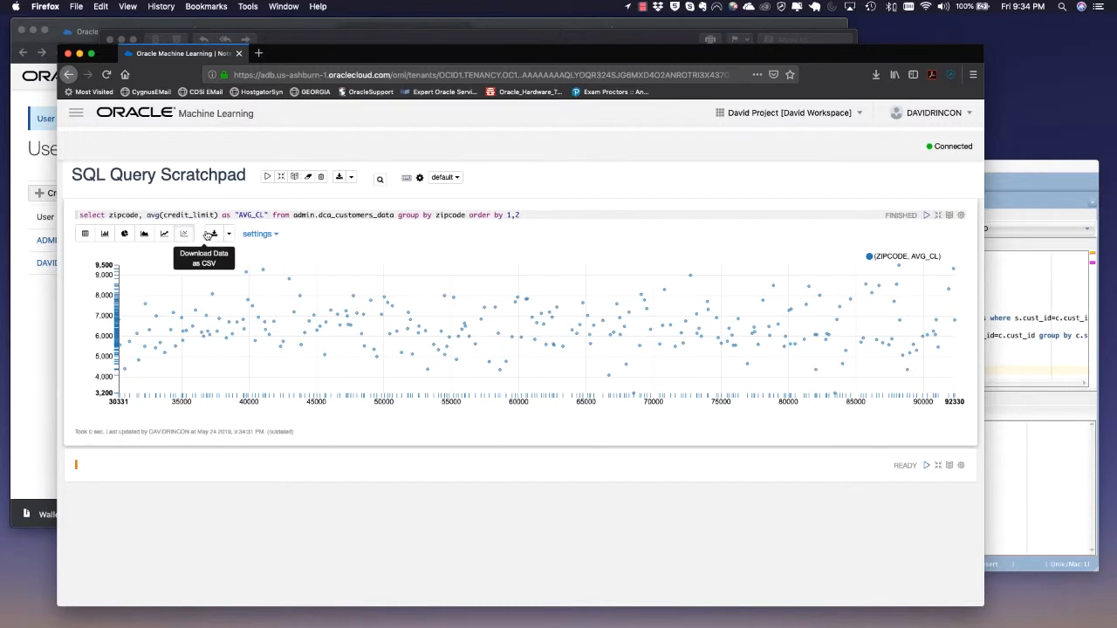
click(105, 234)
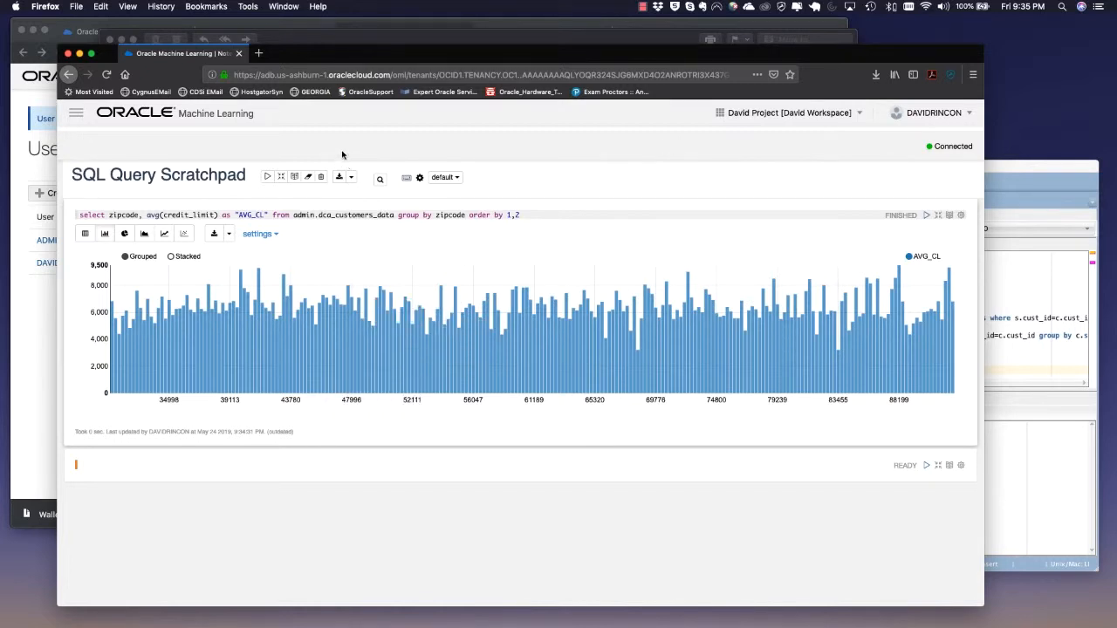
Copy the category count query from SQL Developer into the next scratchpad paragraph and run it
scroll(478, 225, down, 1)
scroll(484, 234, up, 1)
scroll(321, 452, down, 2)
click(321, 437)
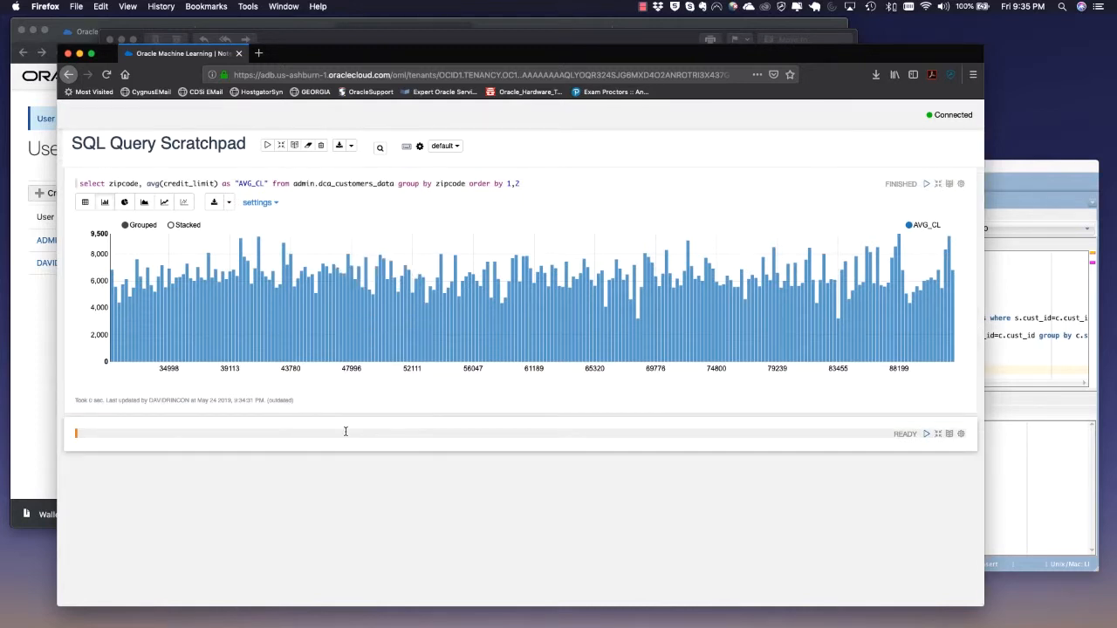
key(super+Tab)
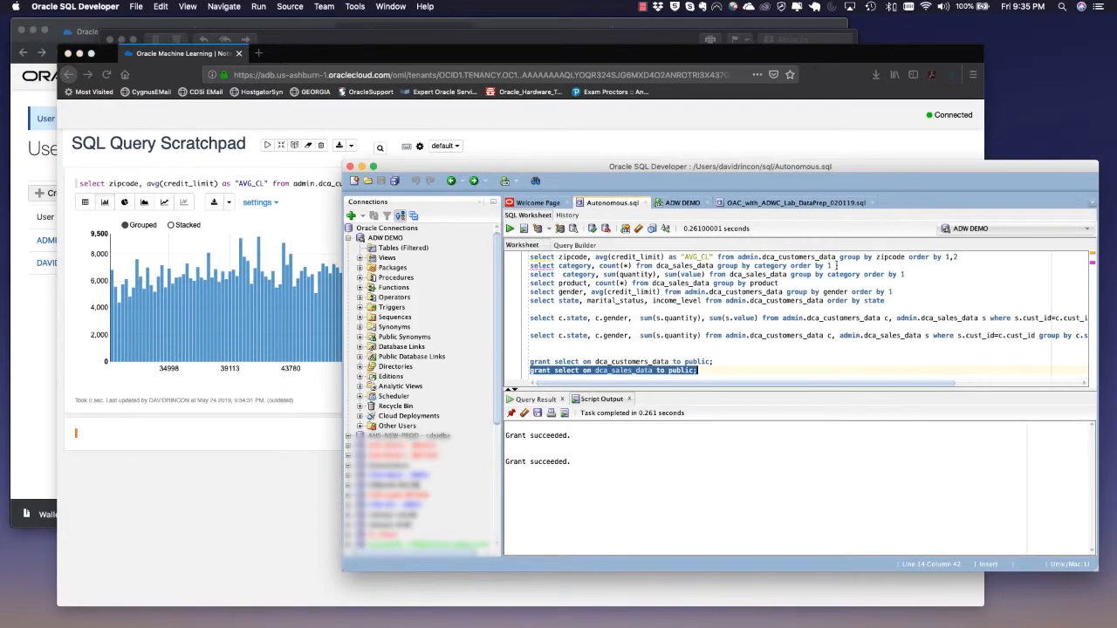
drag(836, 265, 452, 272)
key(super+c)
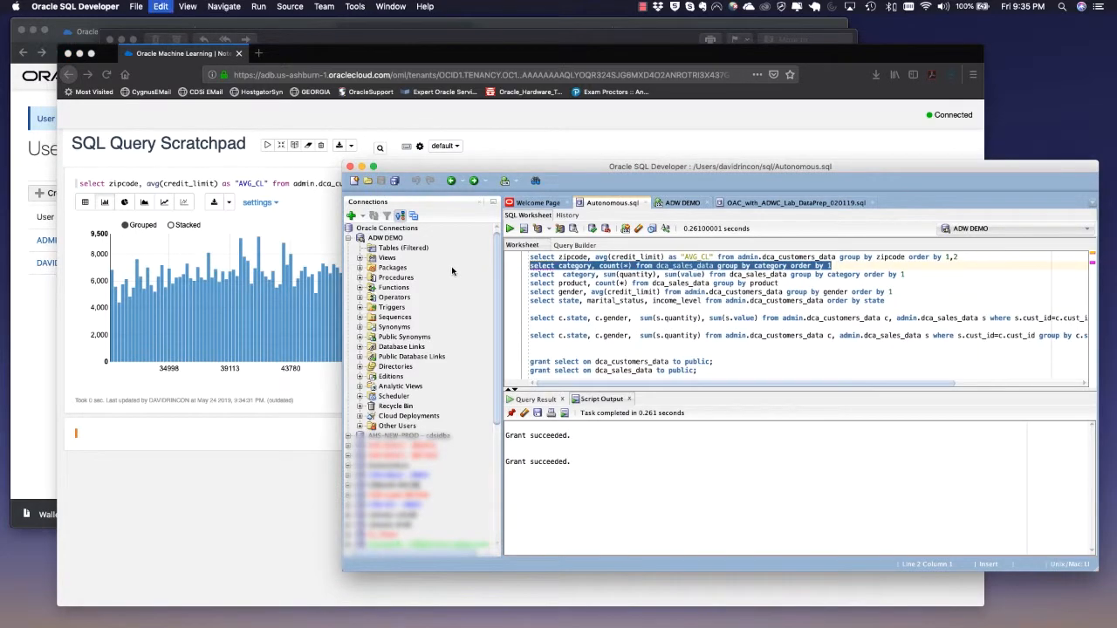
click(190, 443)
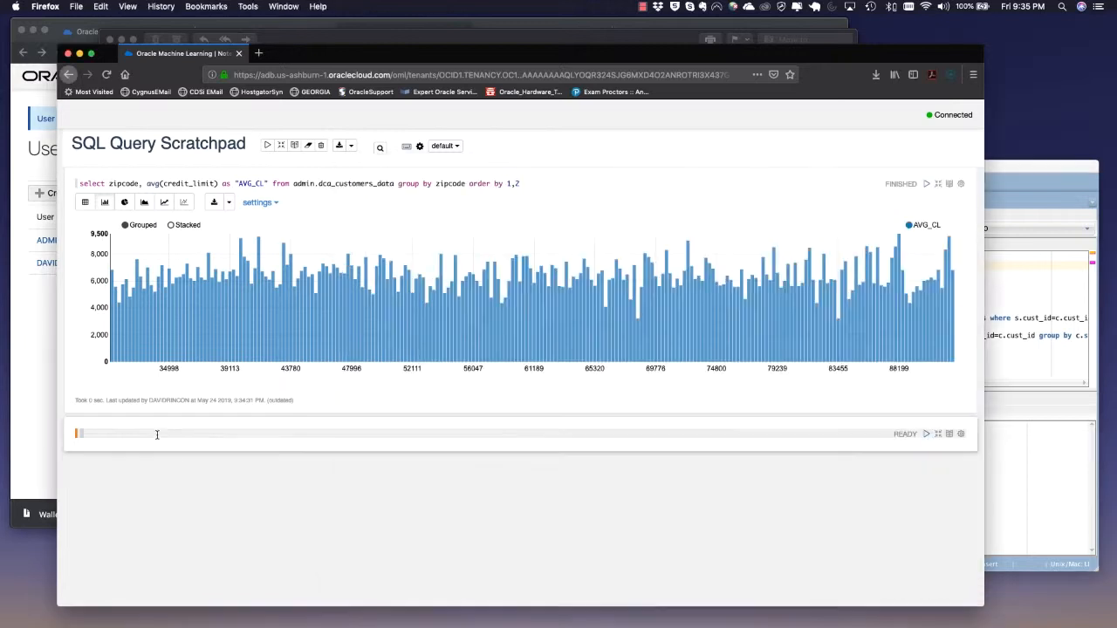
key(super+v)
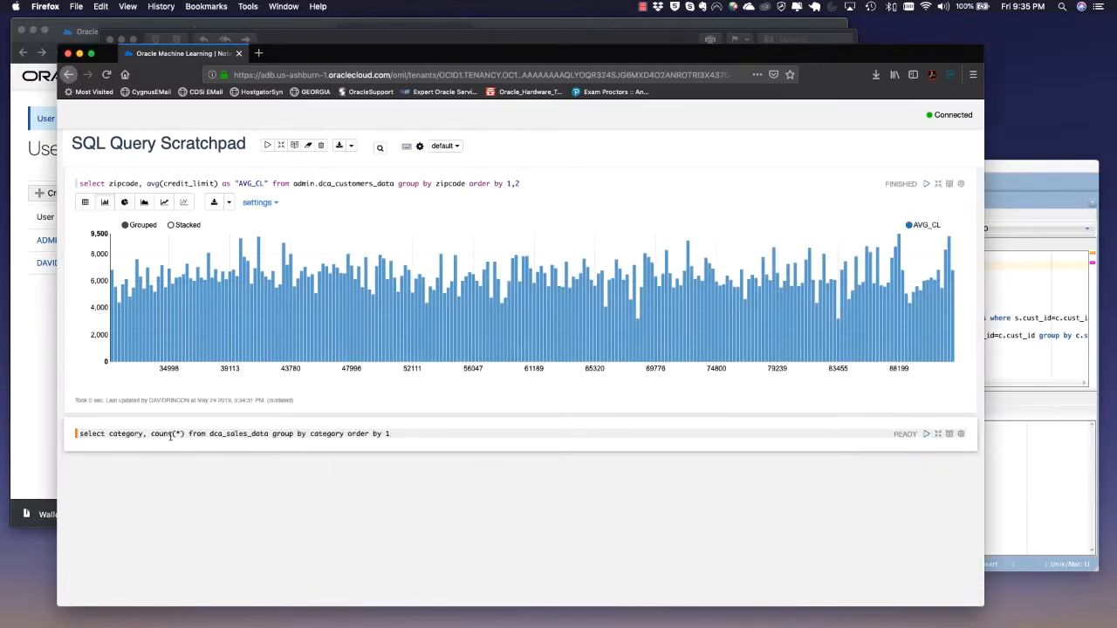
click(926, 434)
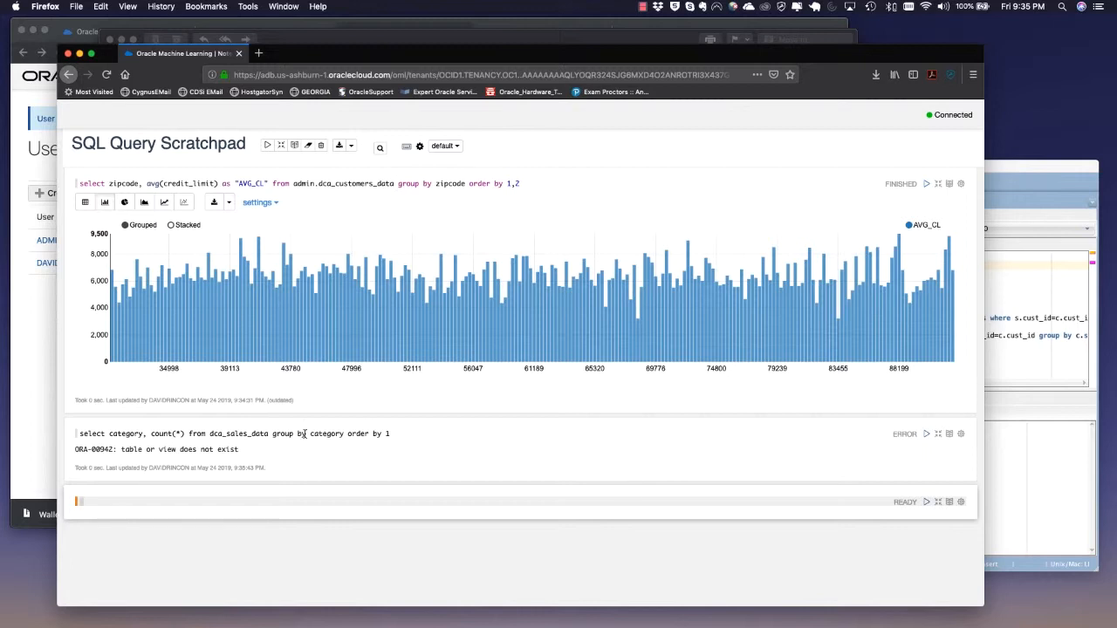
Qualify dca_sales_data with the admin. schema prefix in the category query and run it again
click(268, 433)
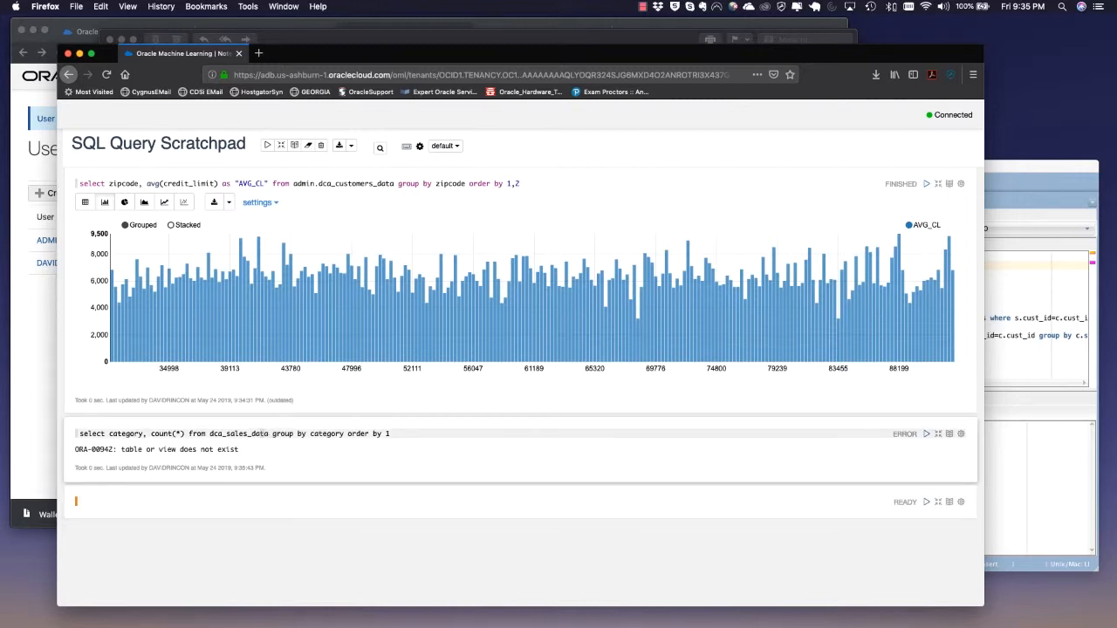
text(admin.)
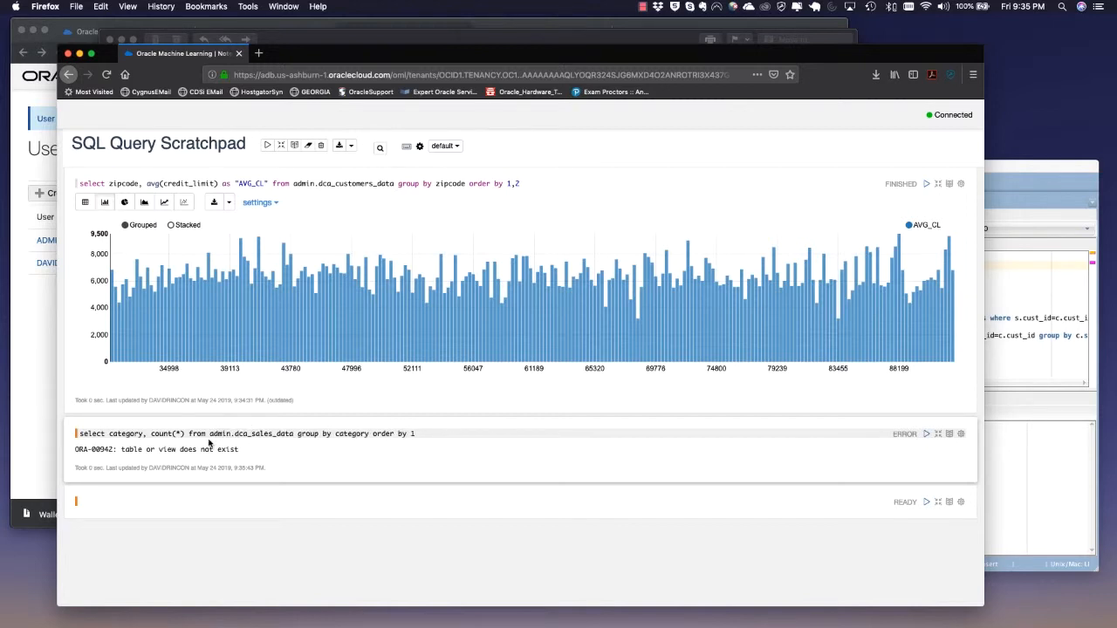
click(925, 433)
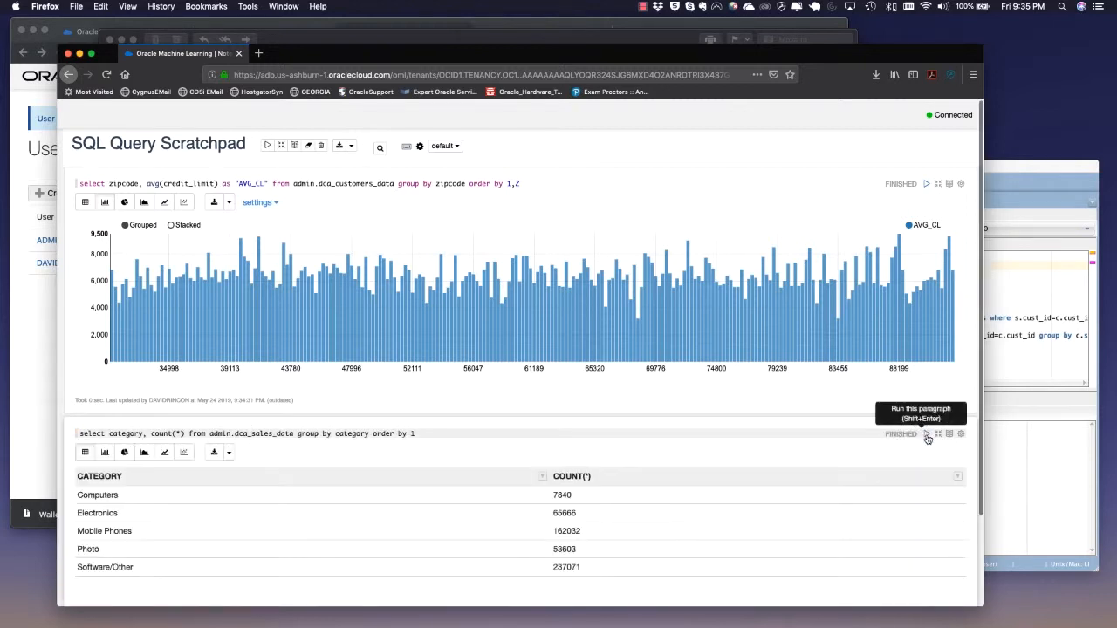
Show the category count result as bar, pie, area, line and scatter charts, ending on the bar chart
scroll(398, 551, down, 3)
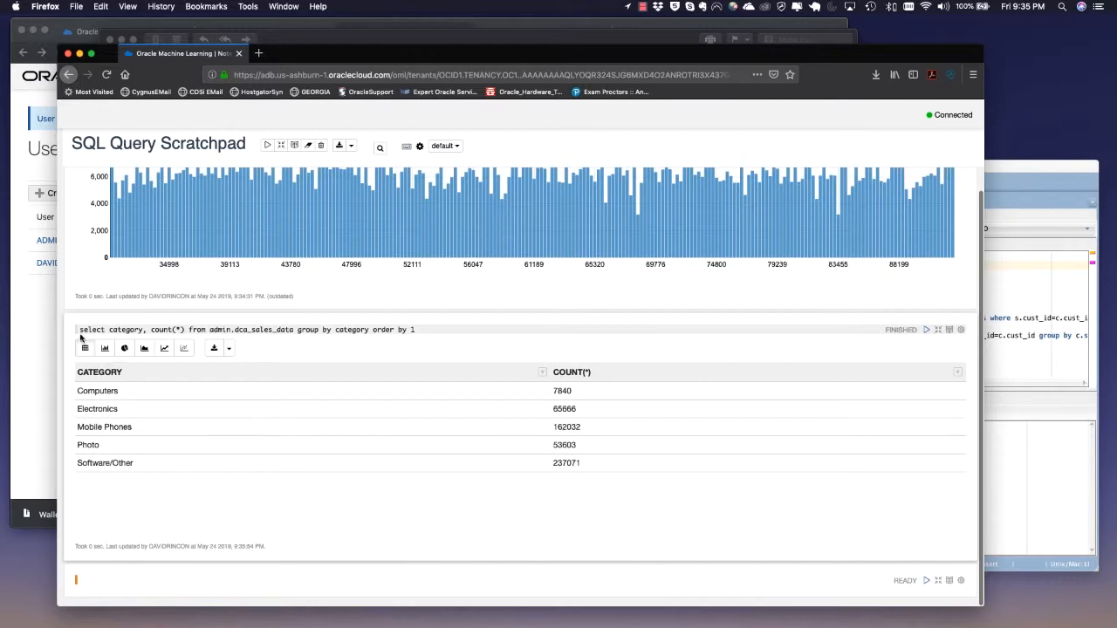
click(104, 348)
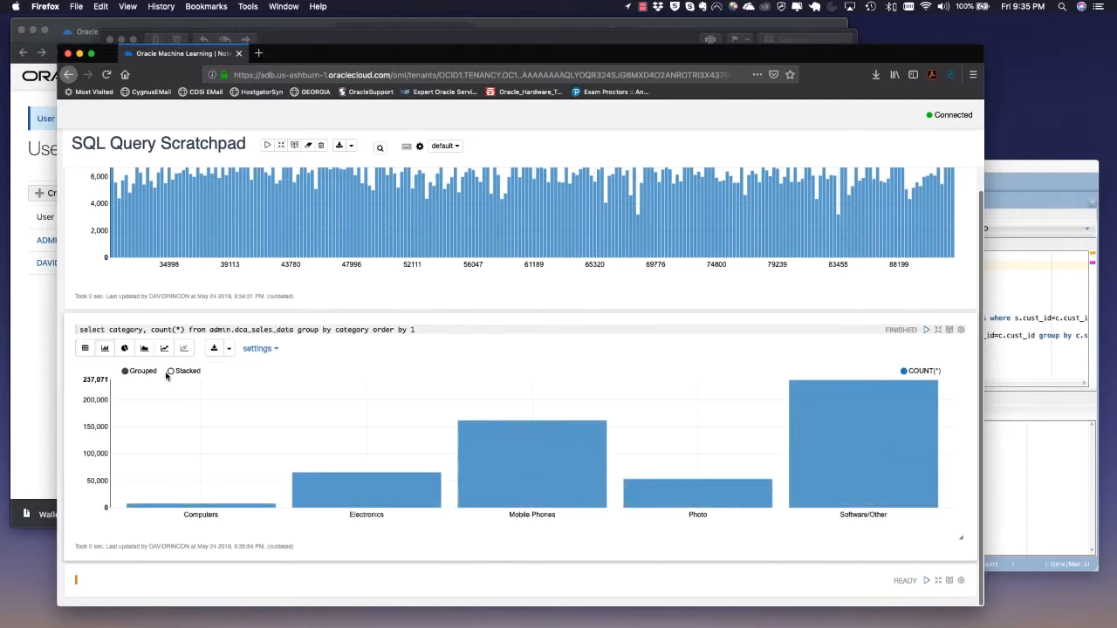
click(124, 348)
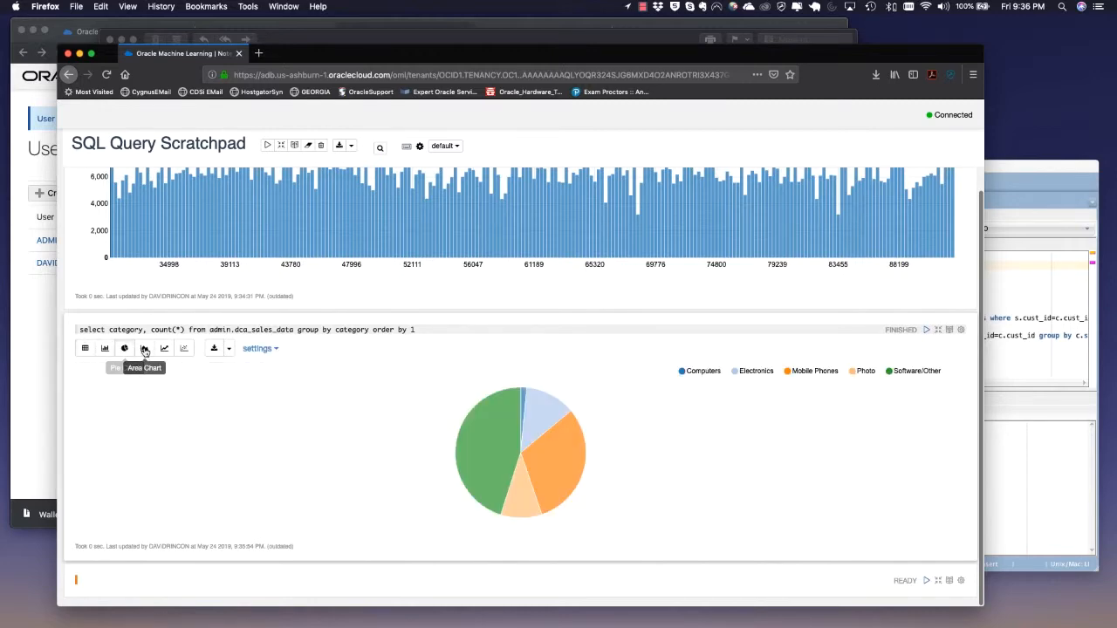
click(145, 349)
click(164, 348)
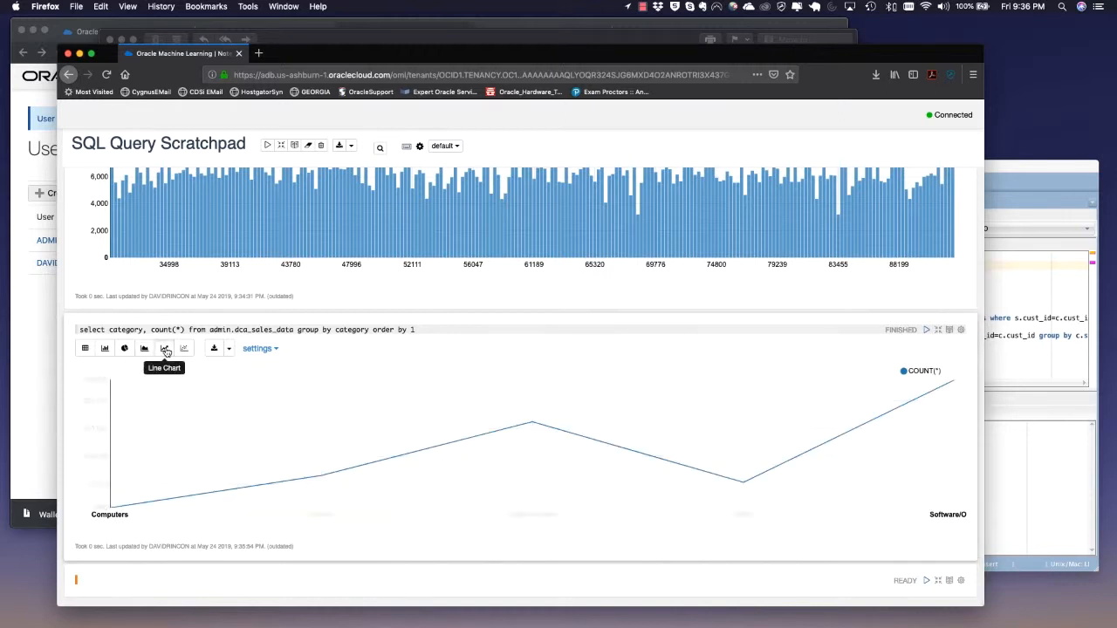
click(145, 348)
click(184, 349)
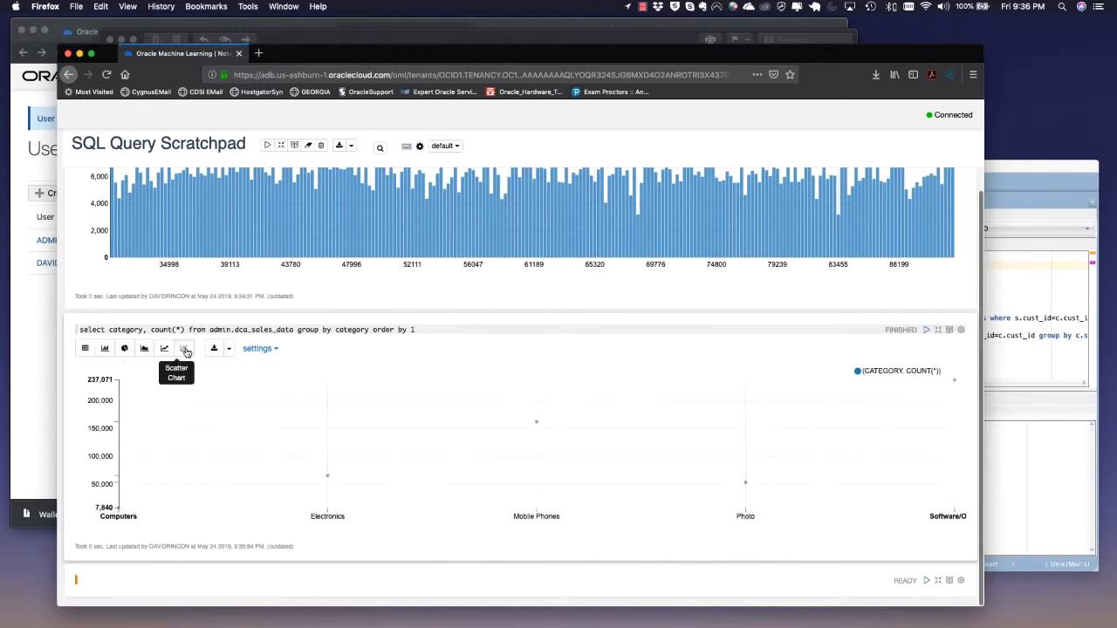
click(144, 349)
click(124, 348)
click(104, 348)
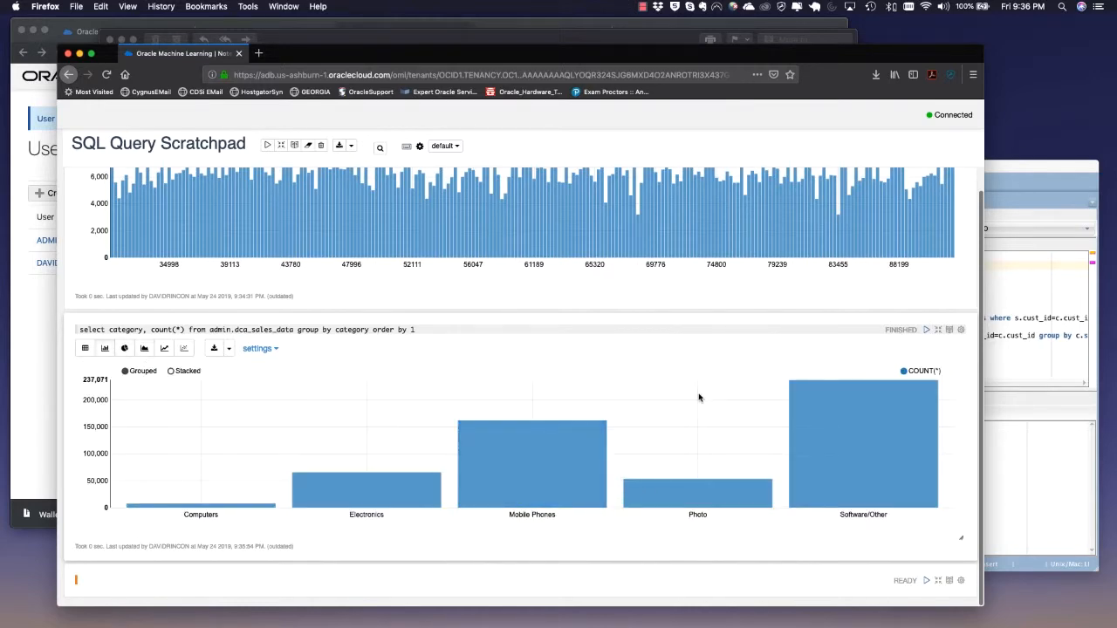
scroll(698, 397, up, 5)
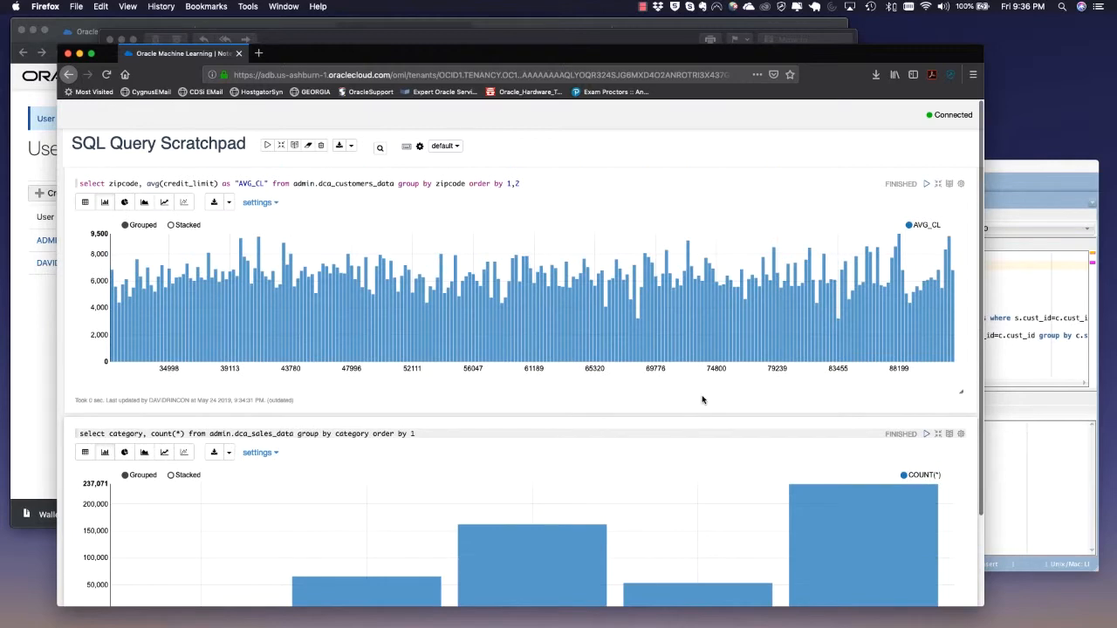